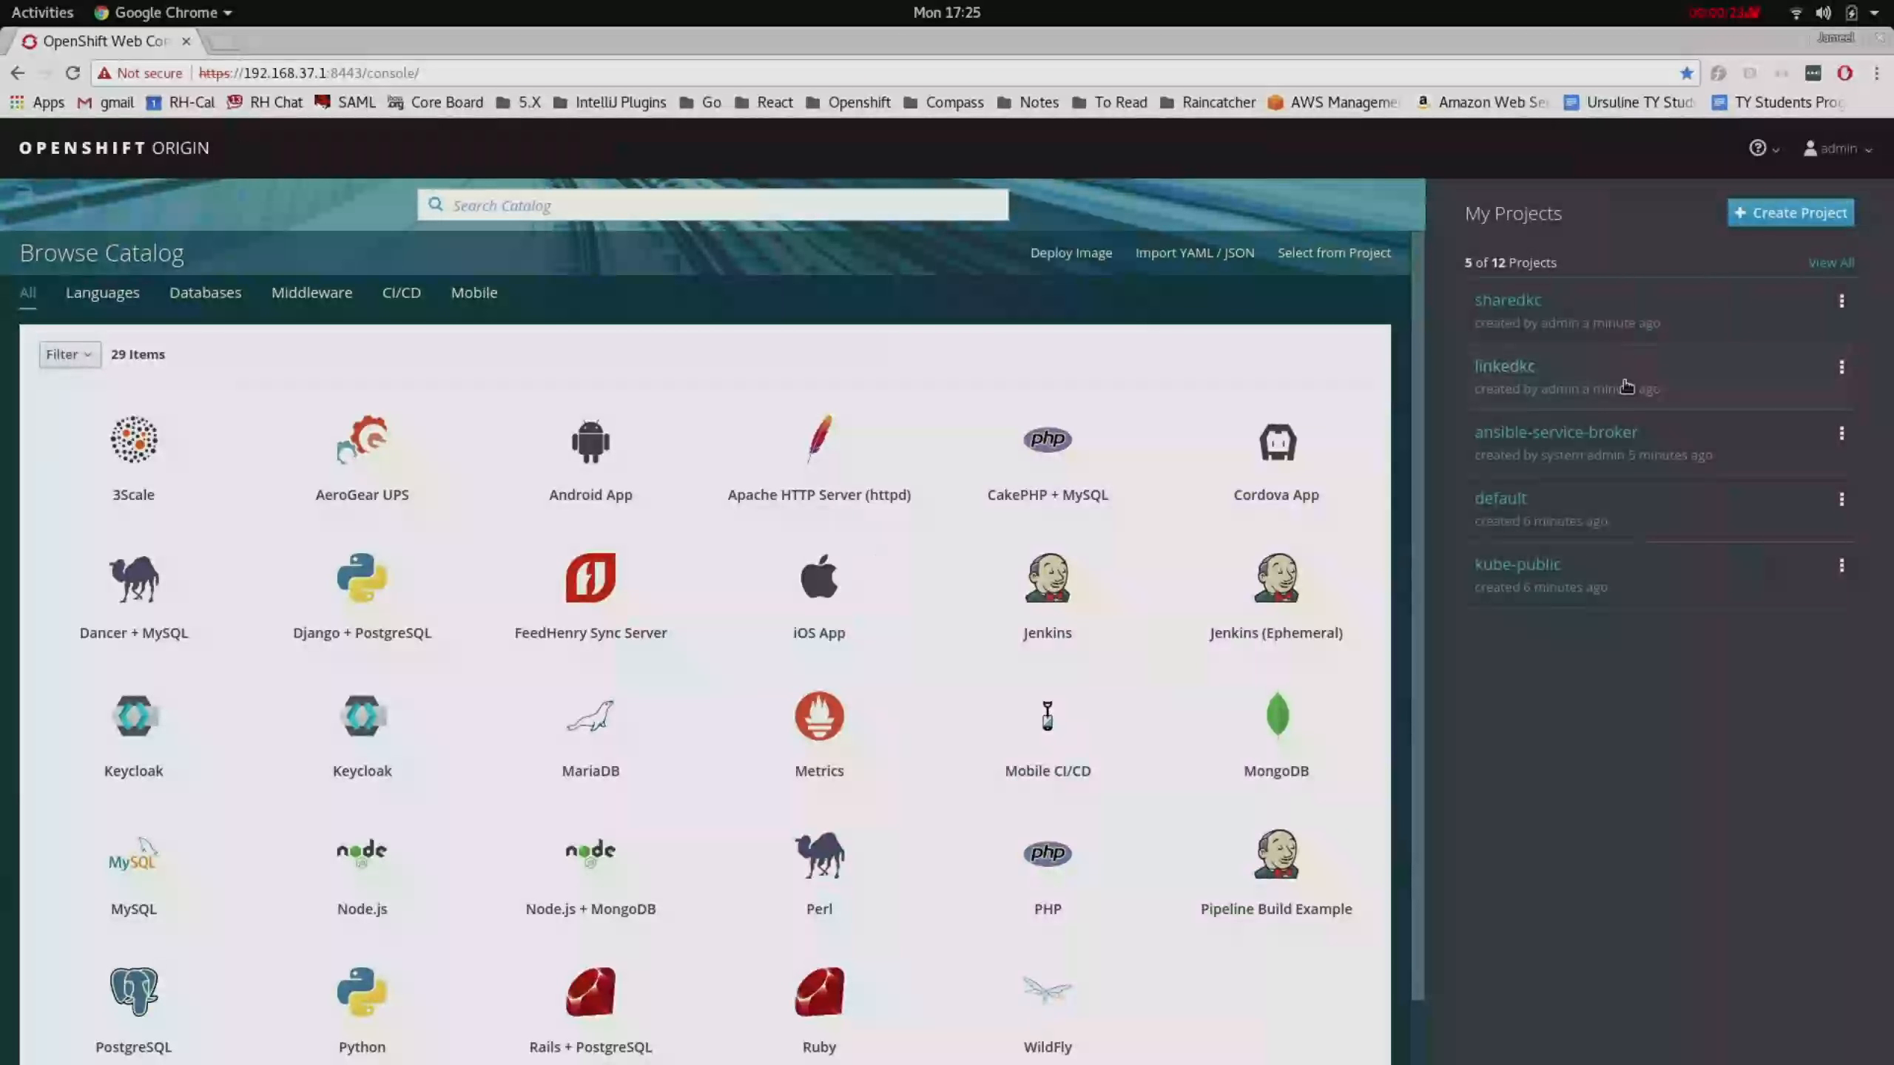
- Add Keycloak to the sharedkc project with default admin credentials, choosing Do not bind
left_click(141, 718)
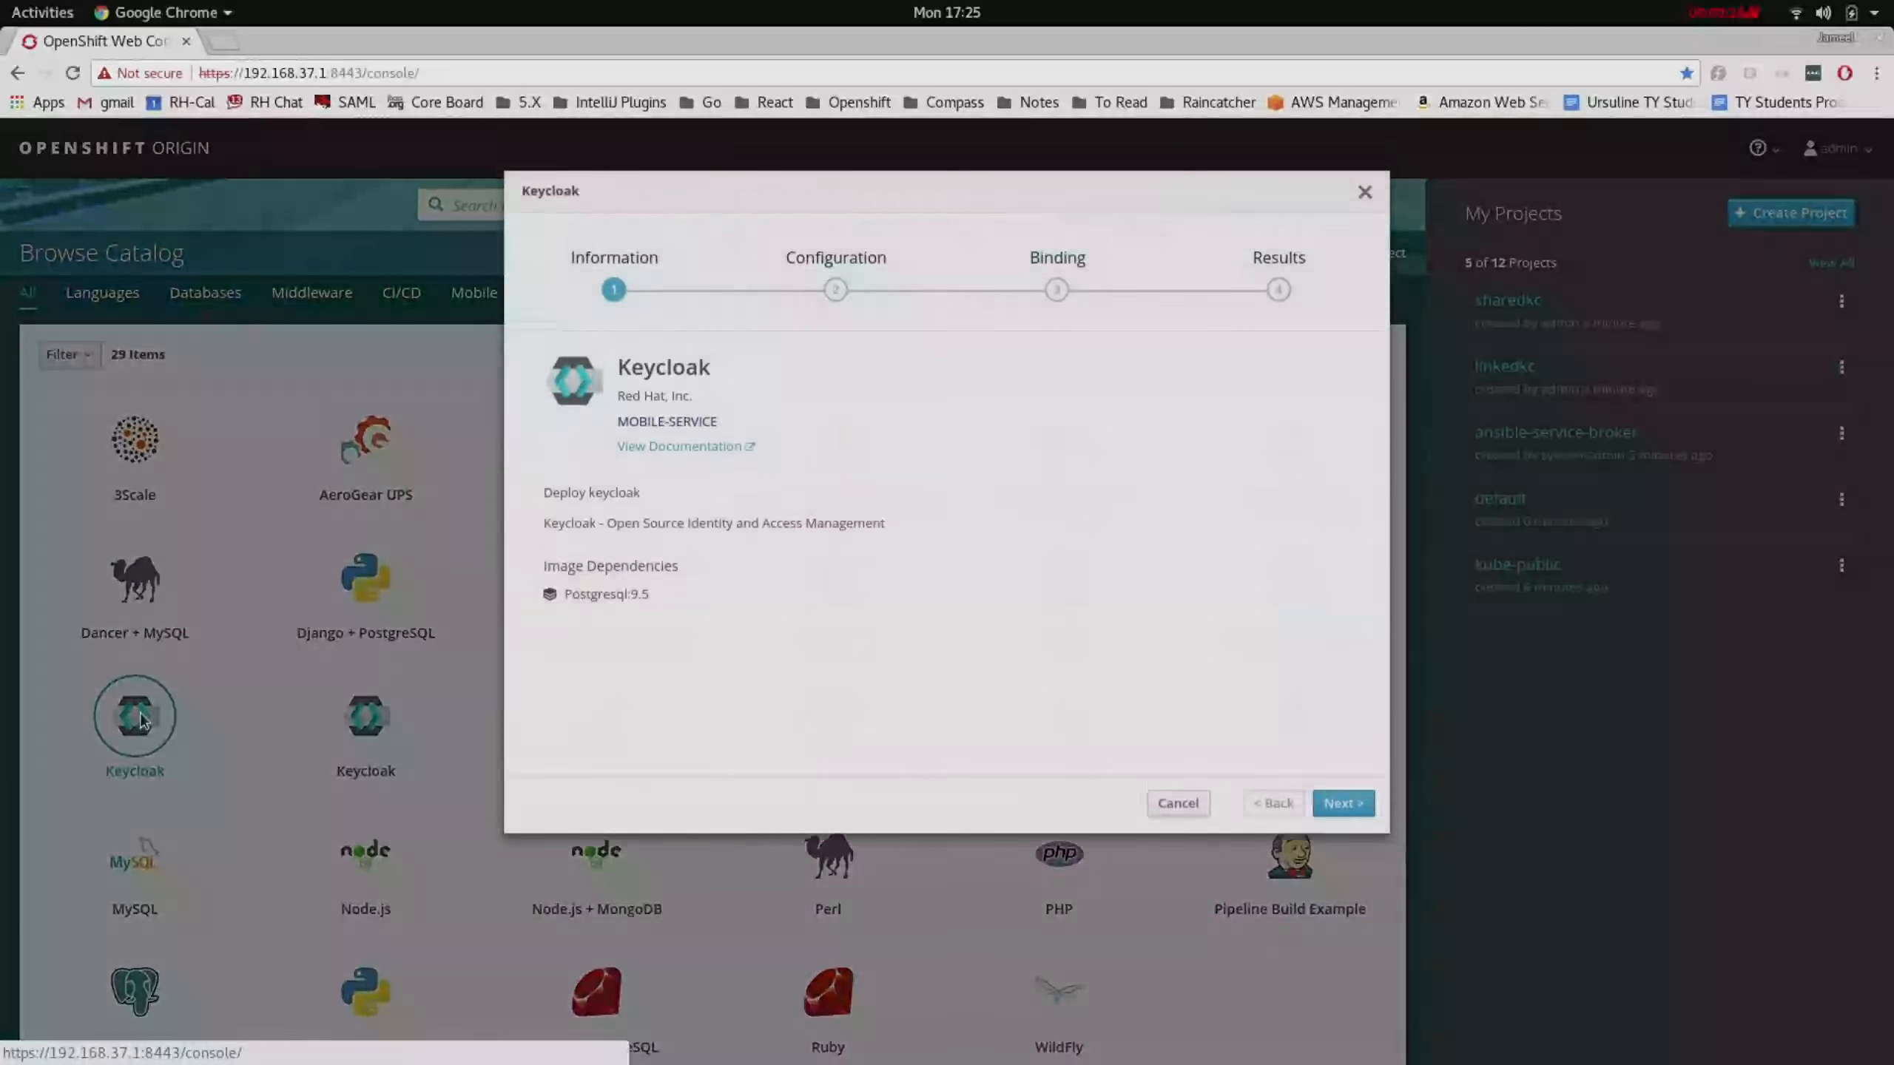
left_click(1365, 805)
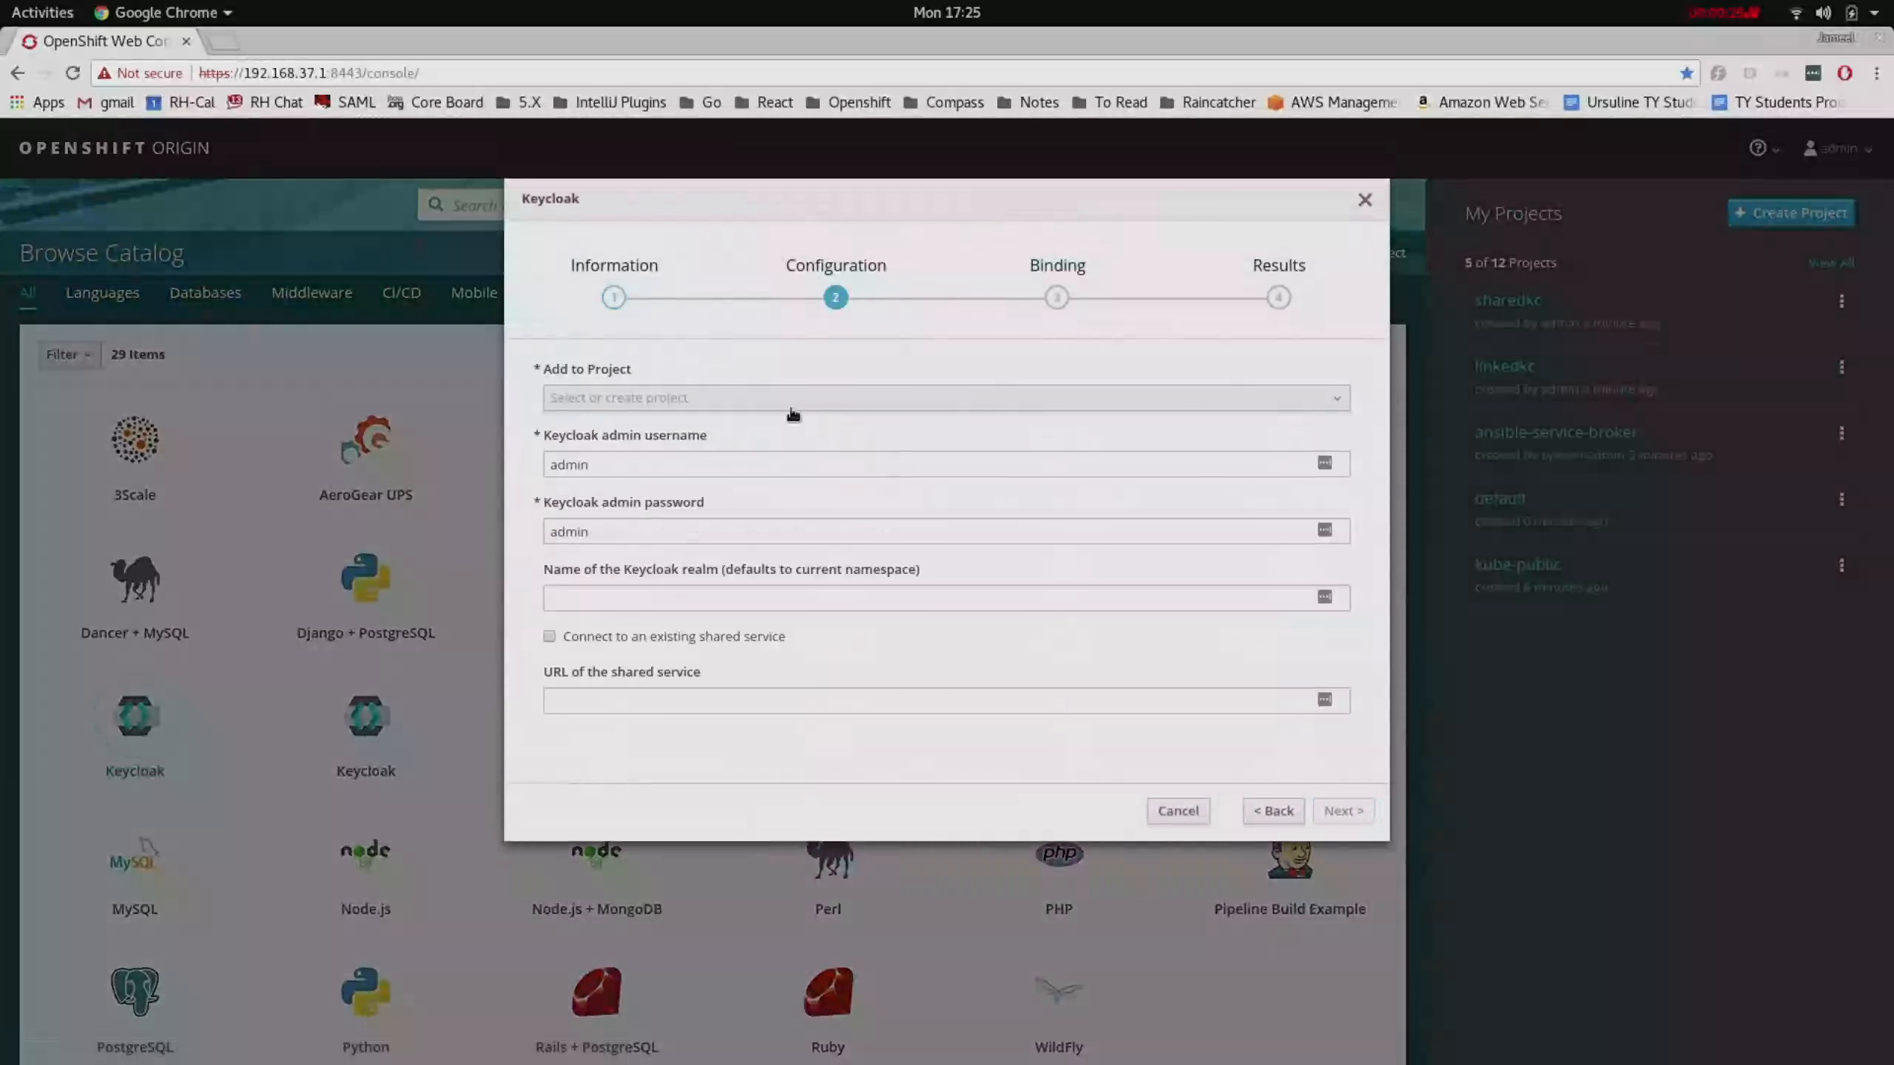
left_click(792, 408)
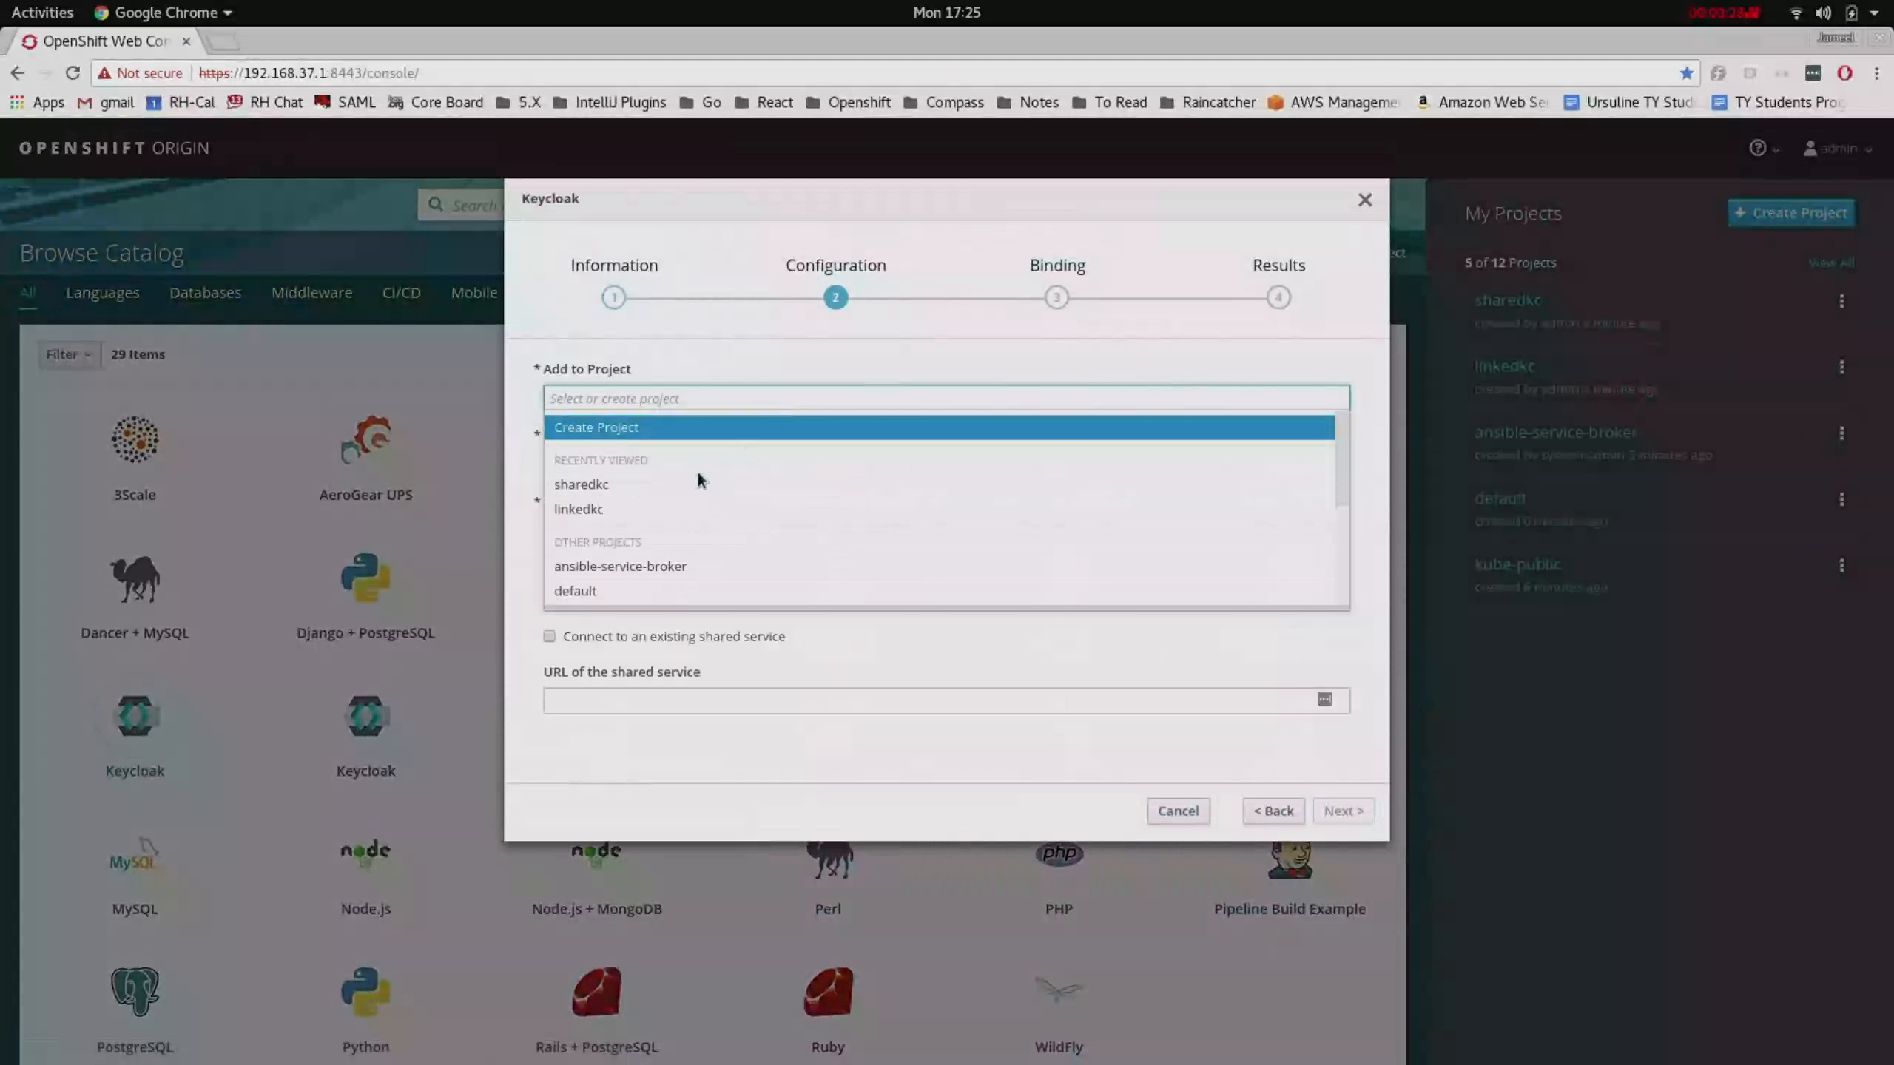
left_click(698, 484)
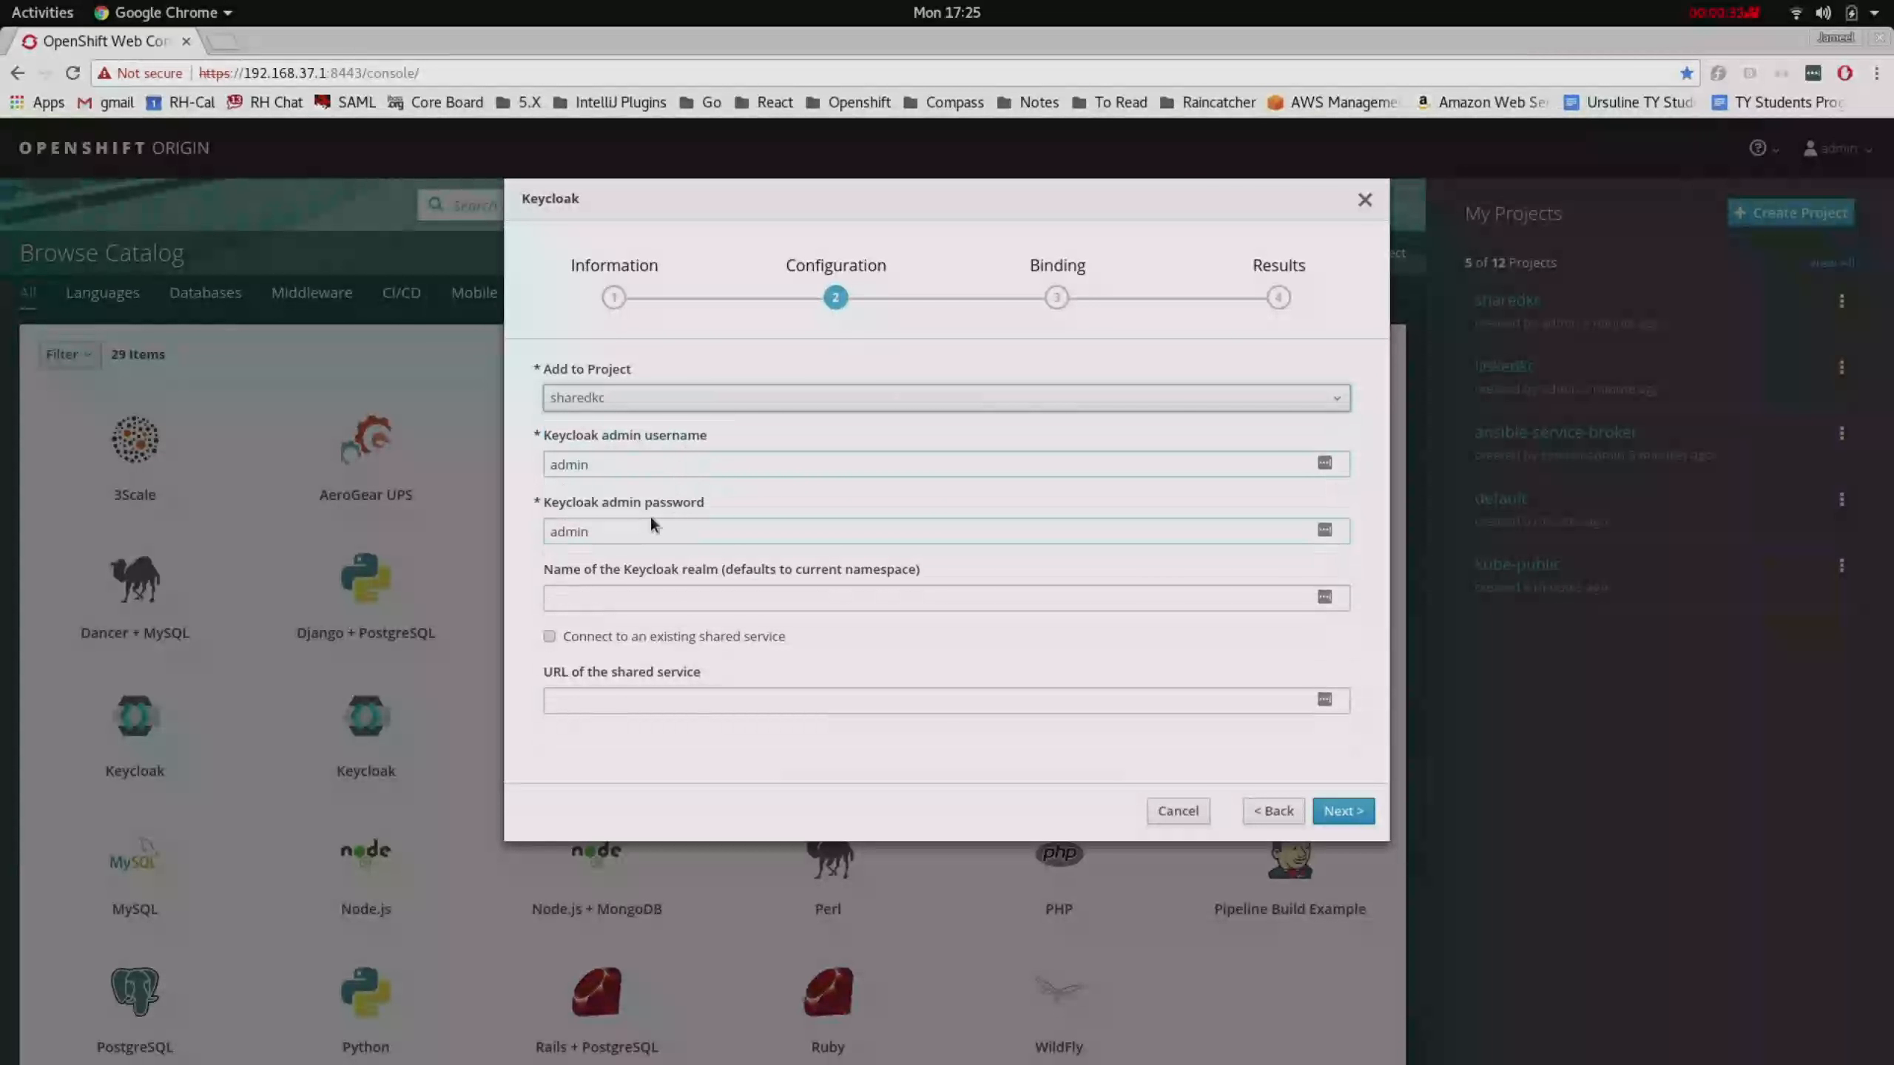
left_click(667, 603)
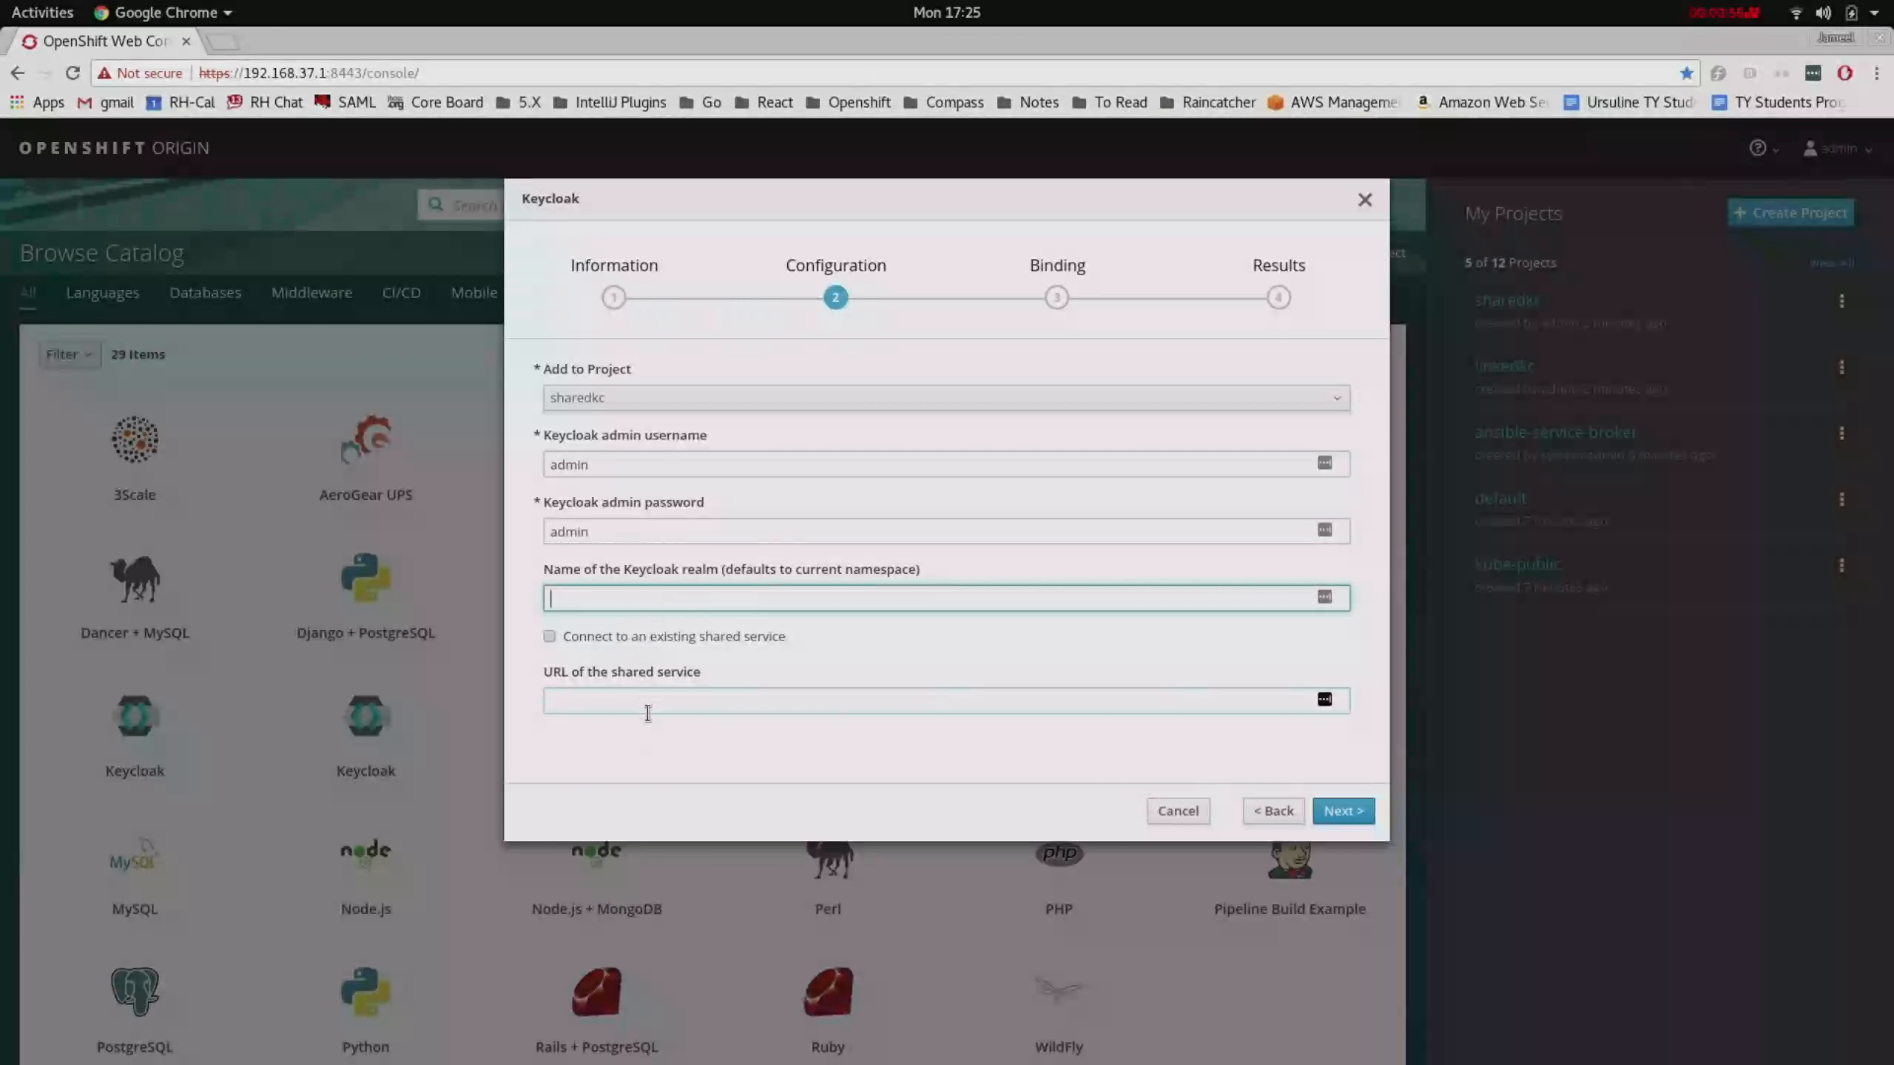
left_click(1363, 819)
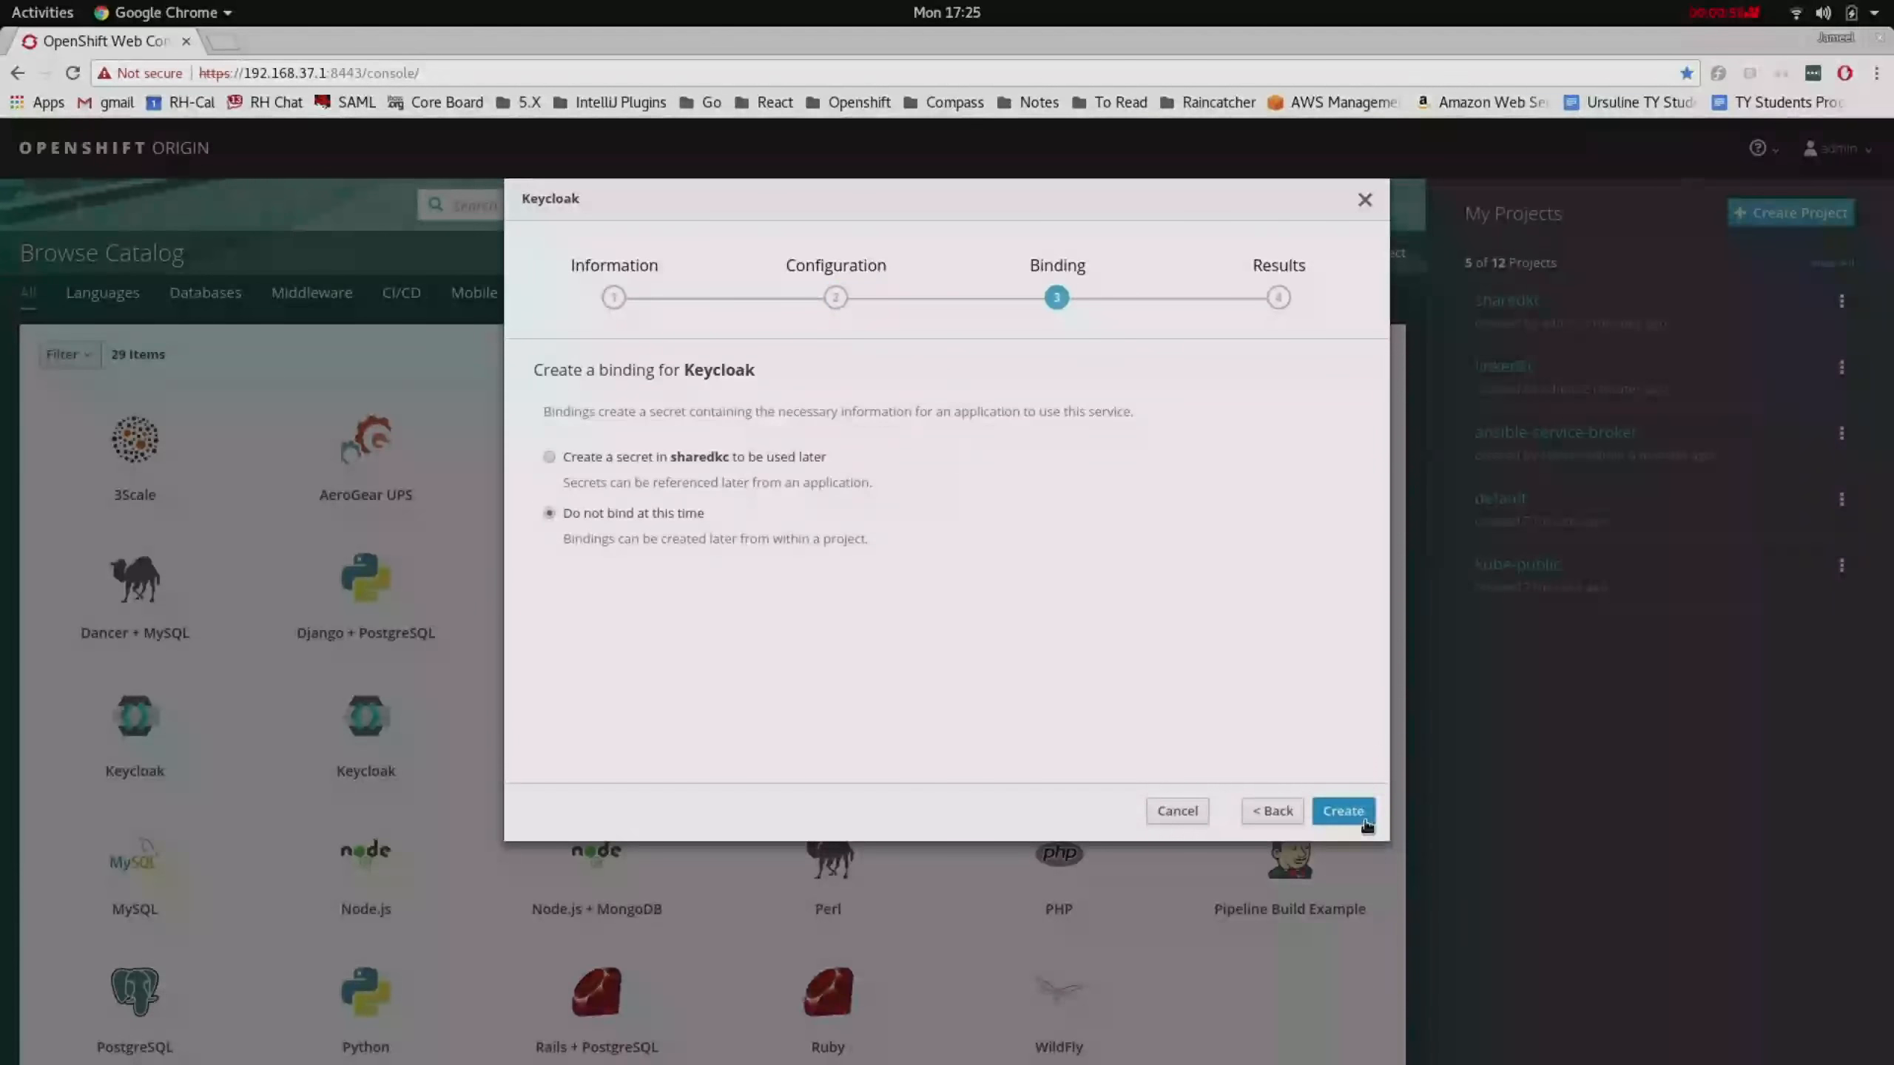
left_click(1366, 820)
left_click(1349, 812)
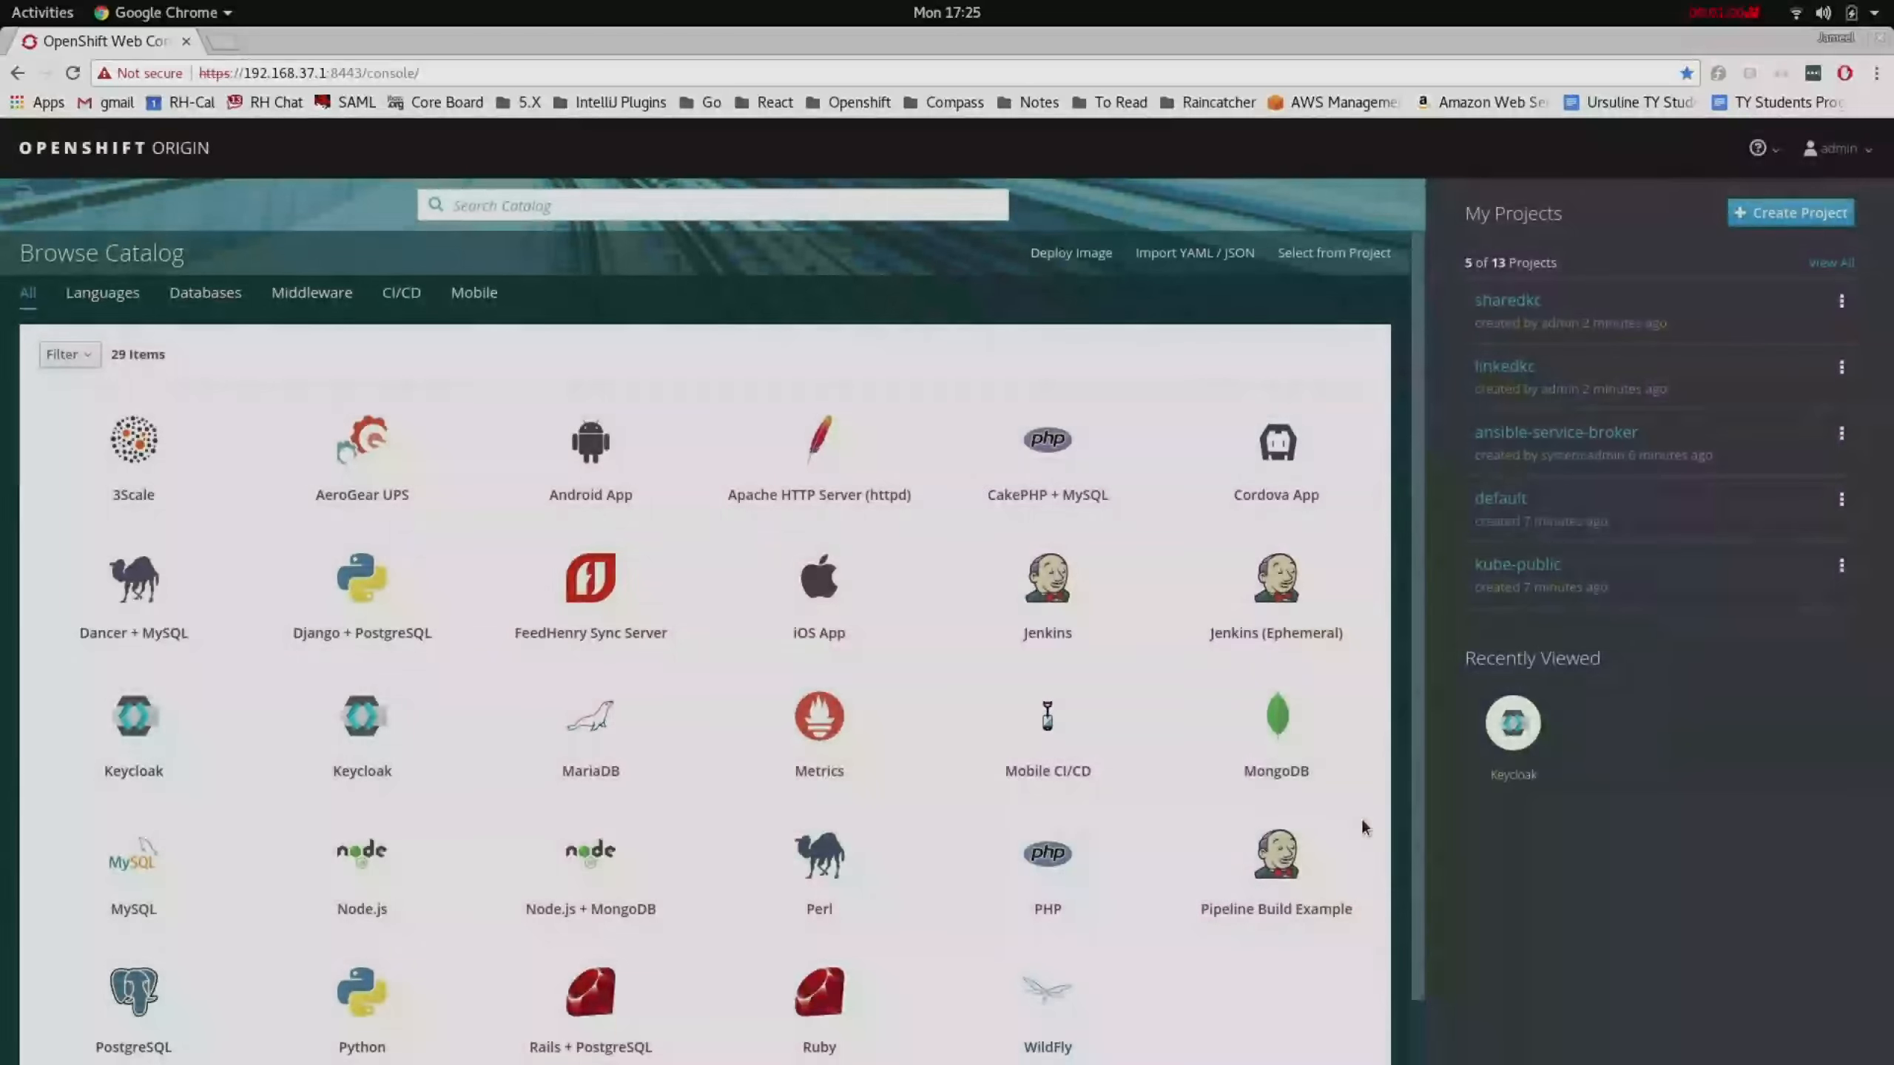
- Open the sharedkc project and reveal its keycloak secret
left_click(1514, 300)
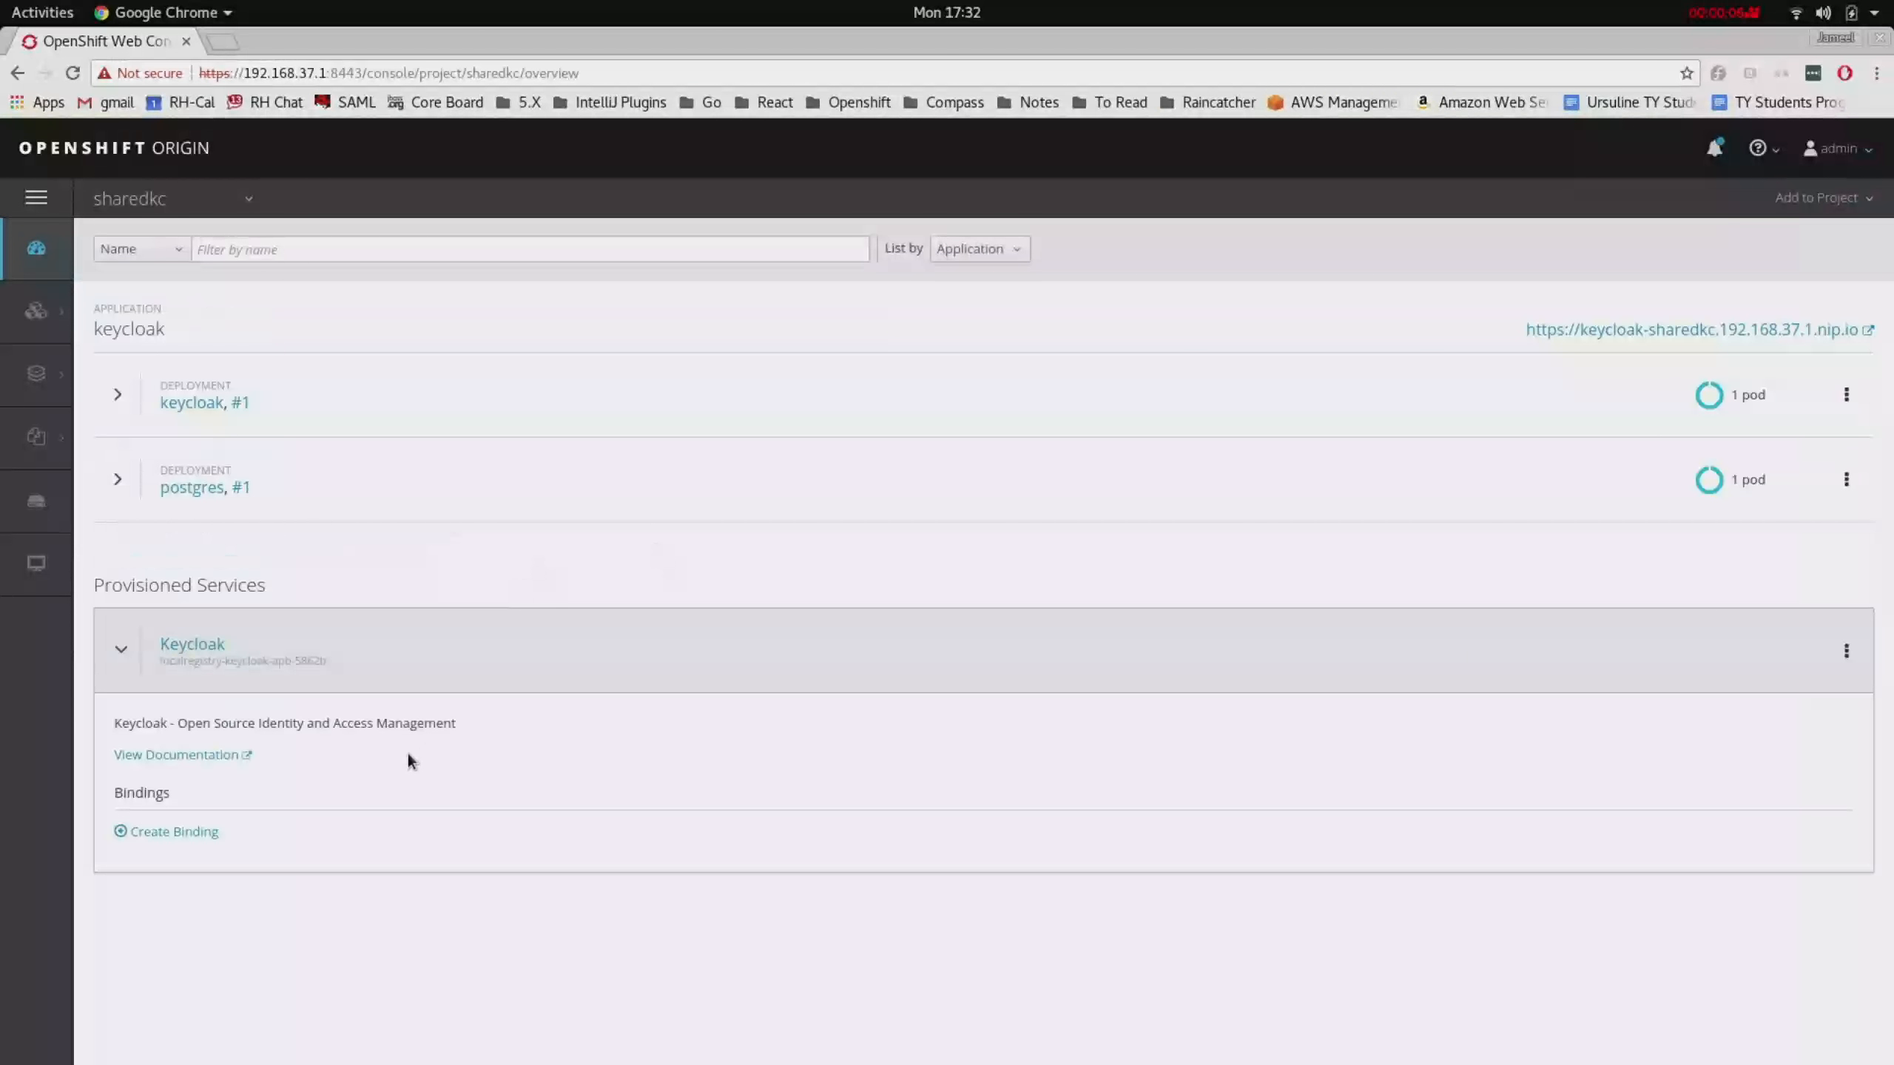
mouse_move(37, 439)
left_click(144, 390)
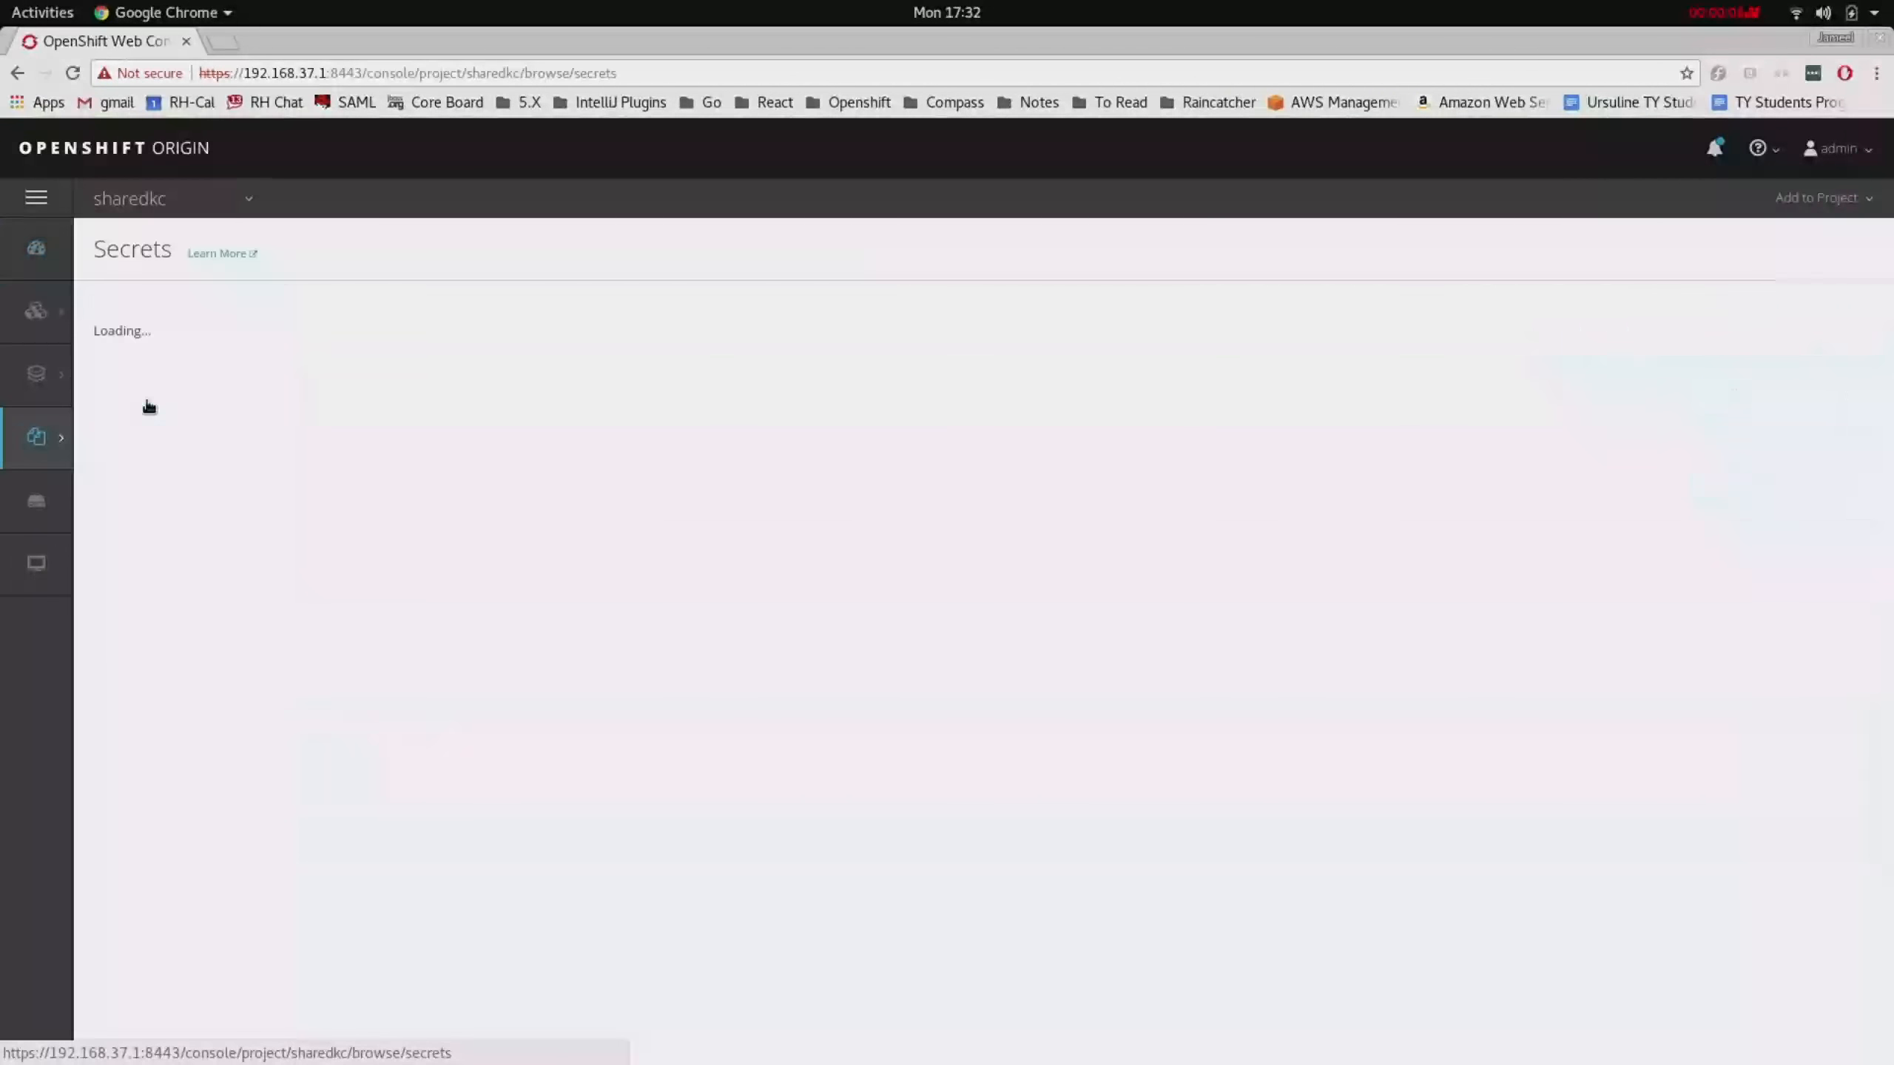
left_click(144, 373)
left_click(203, 336)
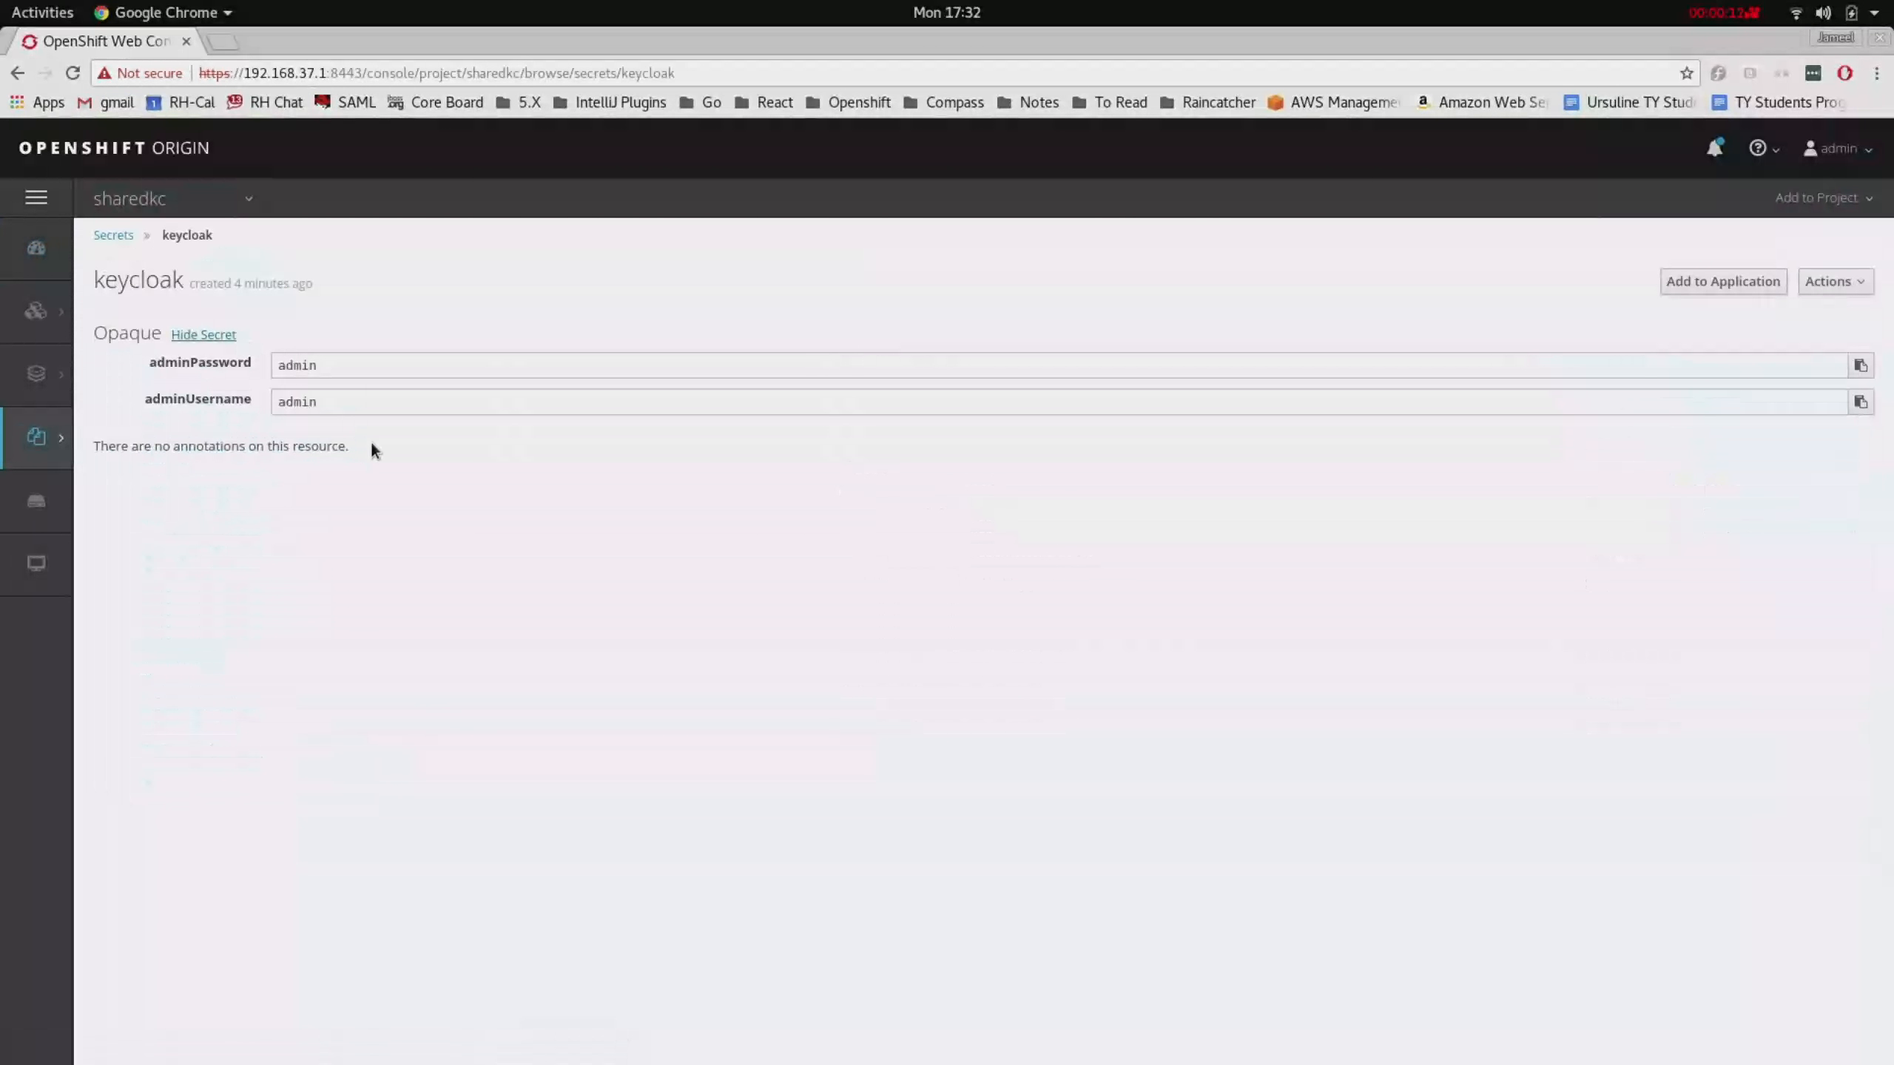
- View the keycloak config map, then go back to the sharedkc overview
mouse_move(38, 439)
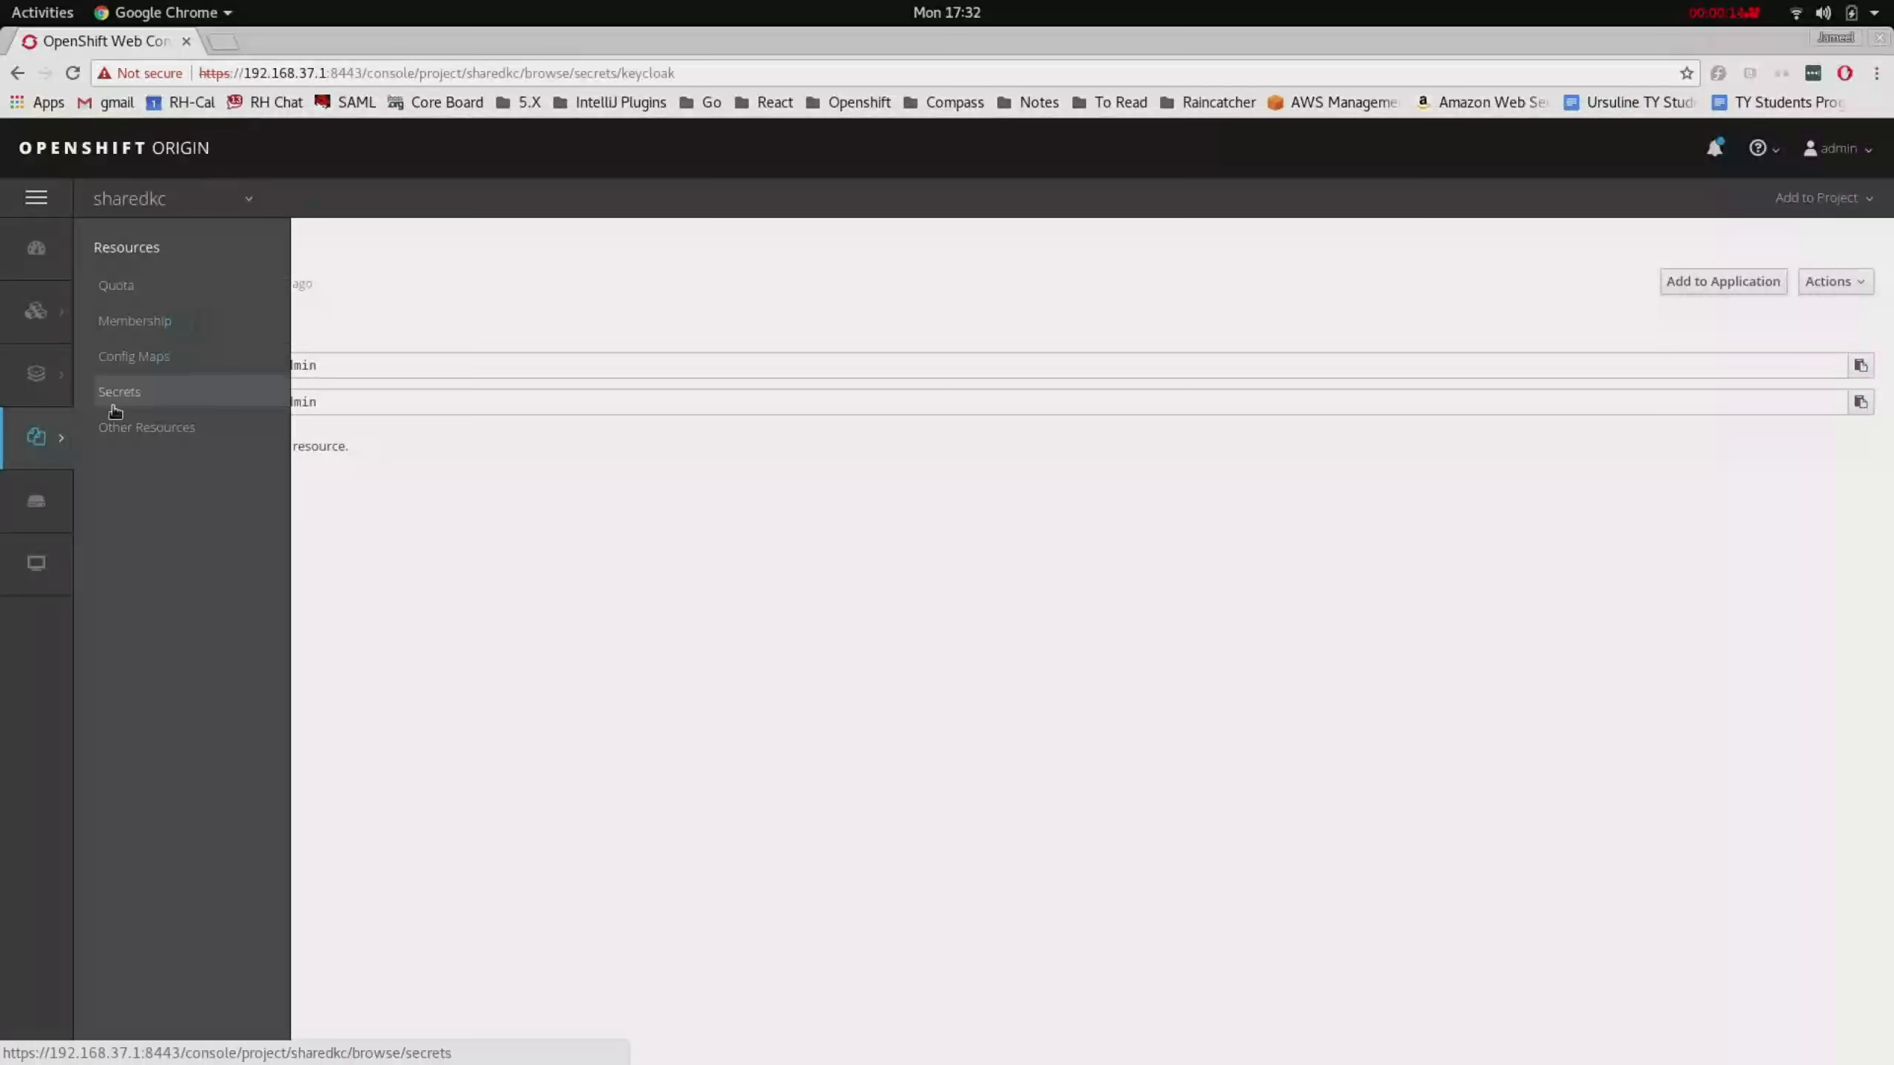
left_click(179, 359)
left_click(134, 397)
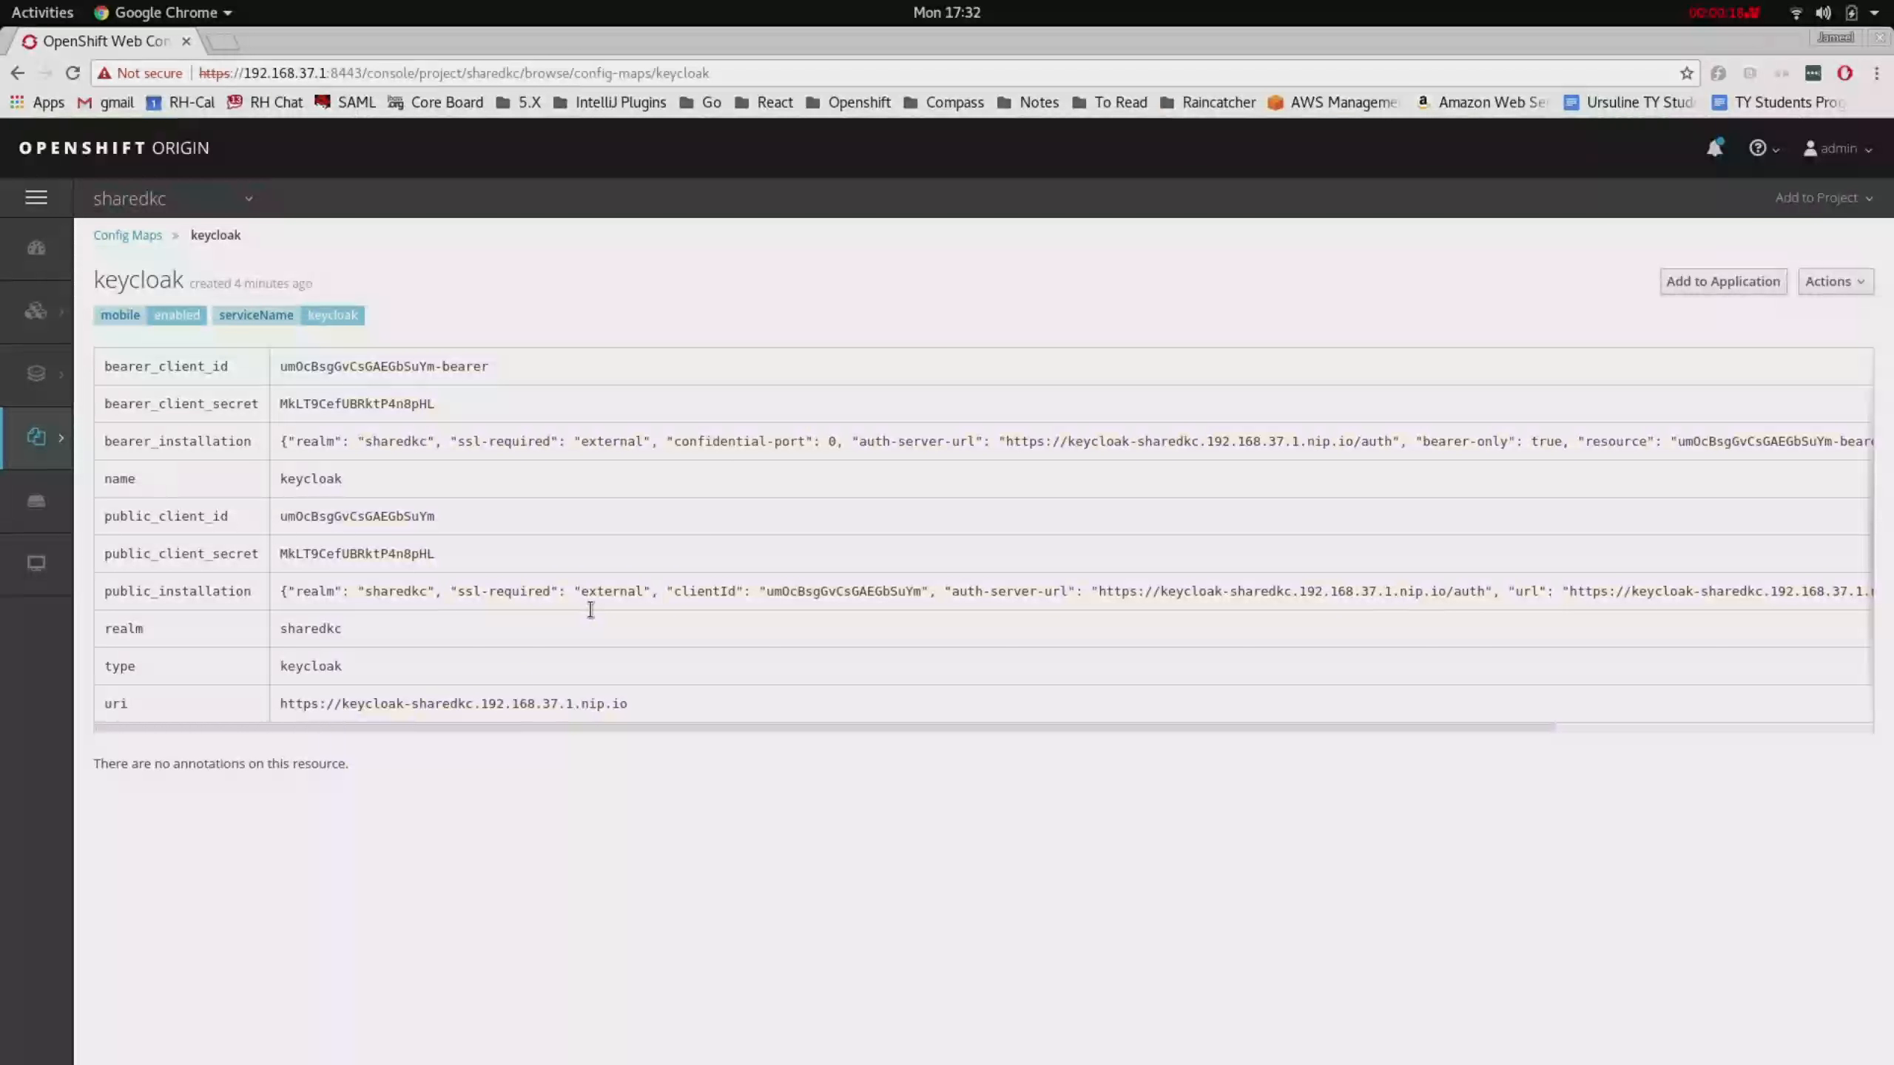
left_click(51, 270)
- Open the keycloak route in a new tab and go to its Administration Console
right_click(1555, 333)
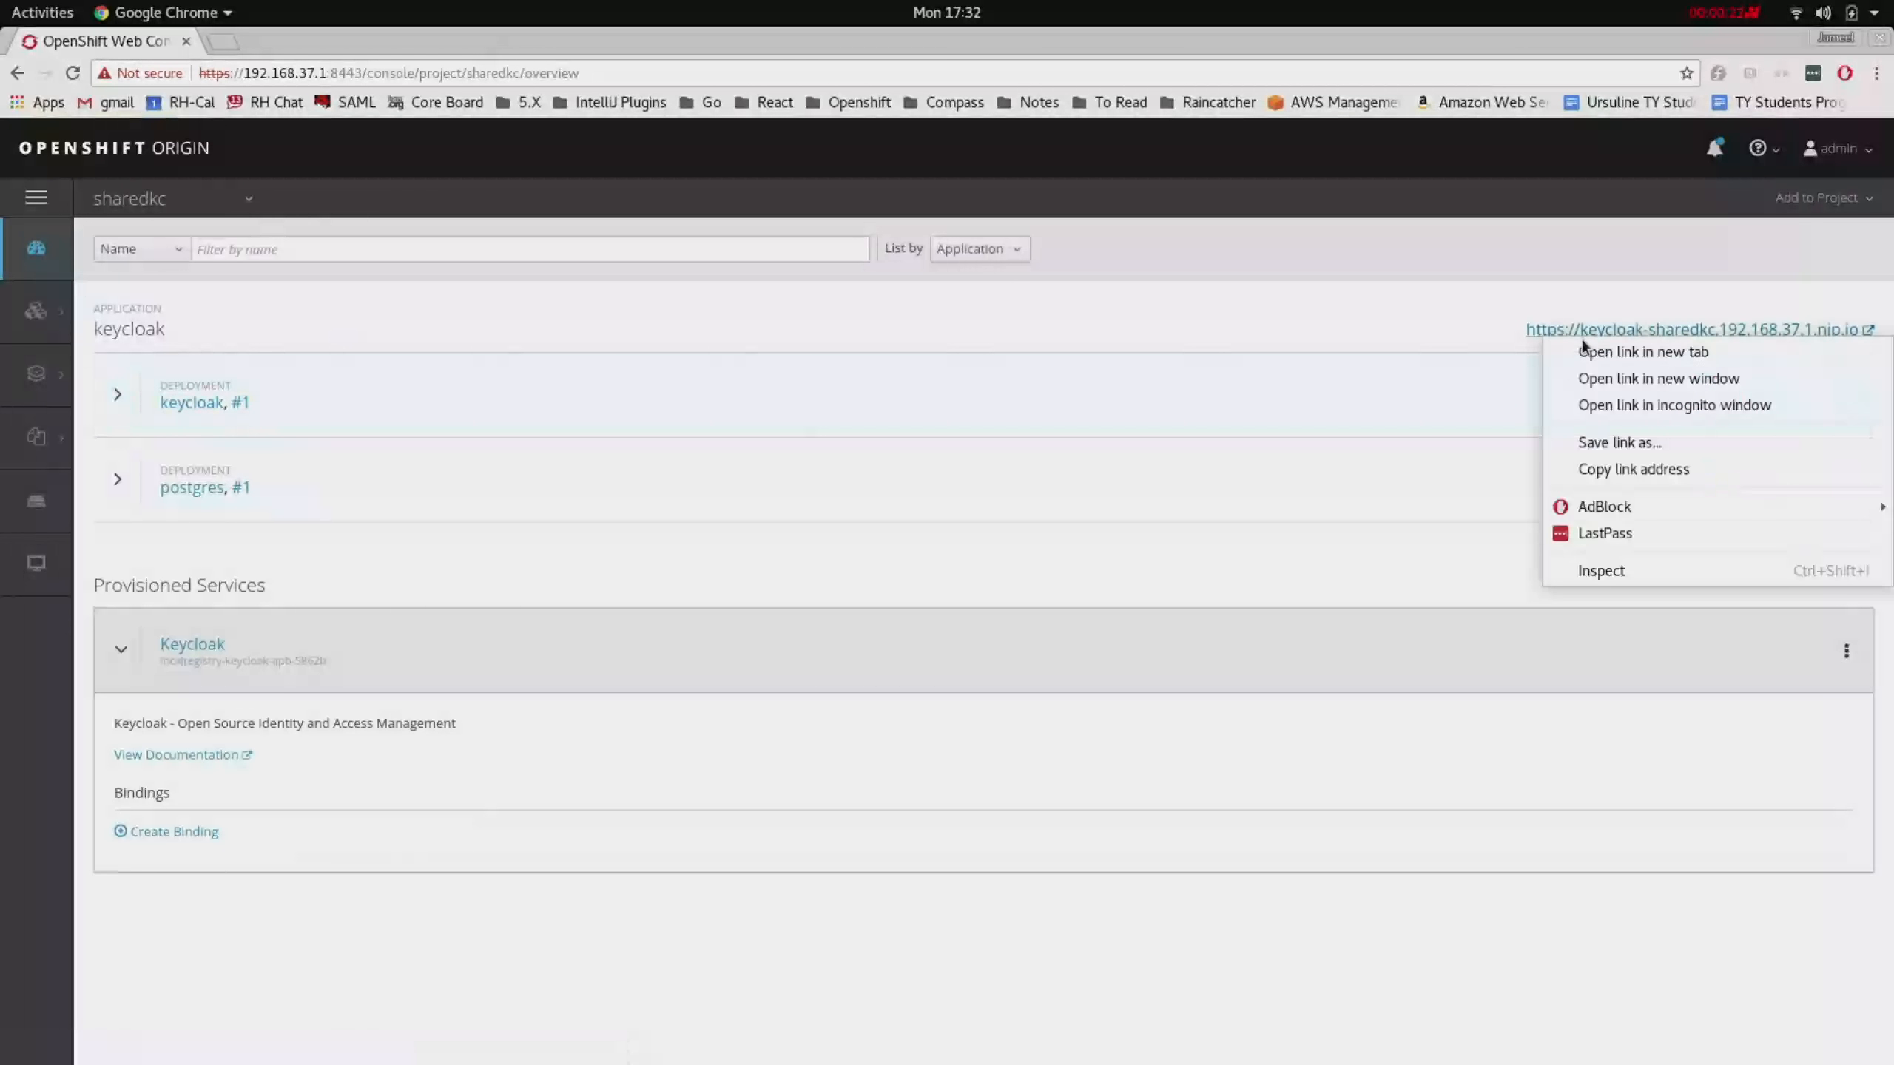
left_click(1581, 354)
left_click(249, 40)
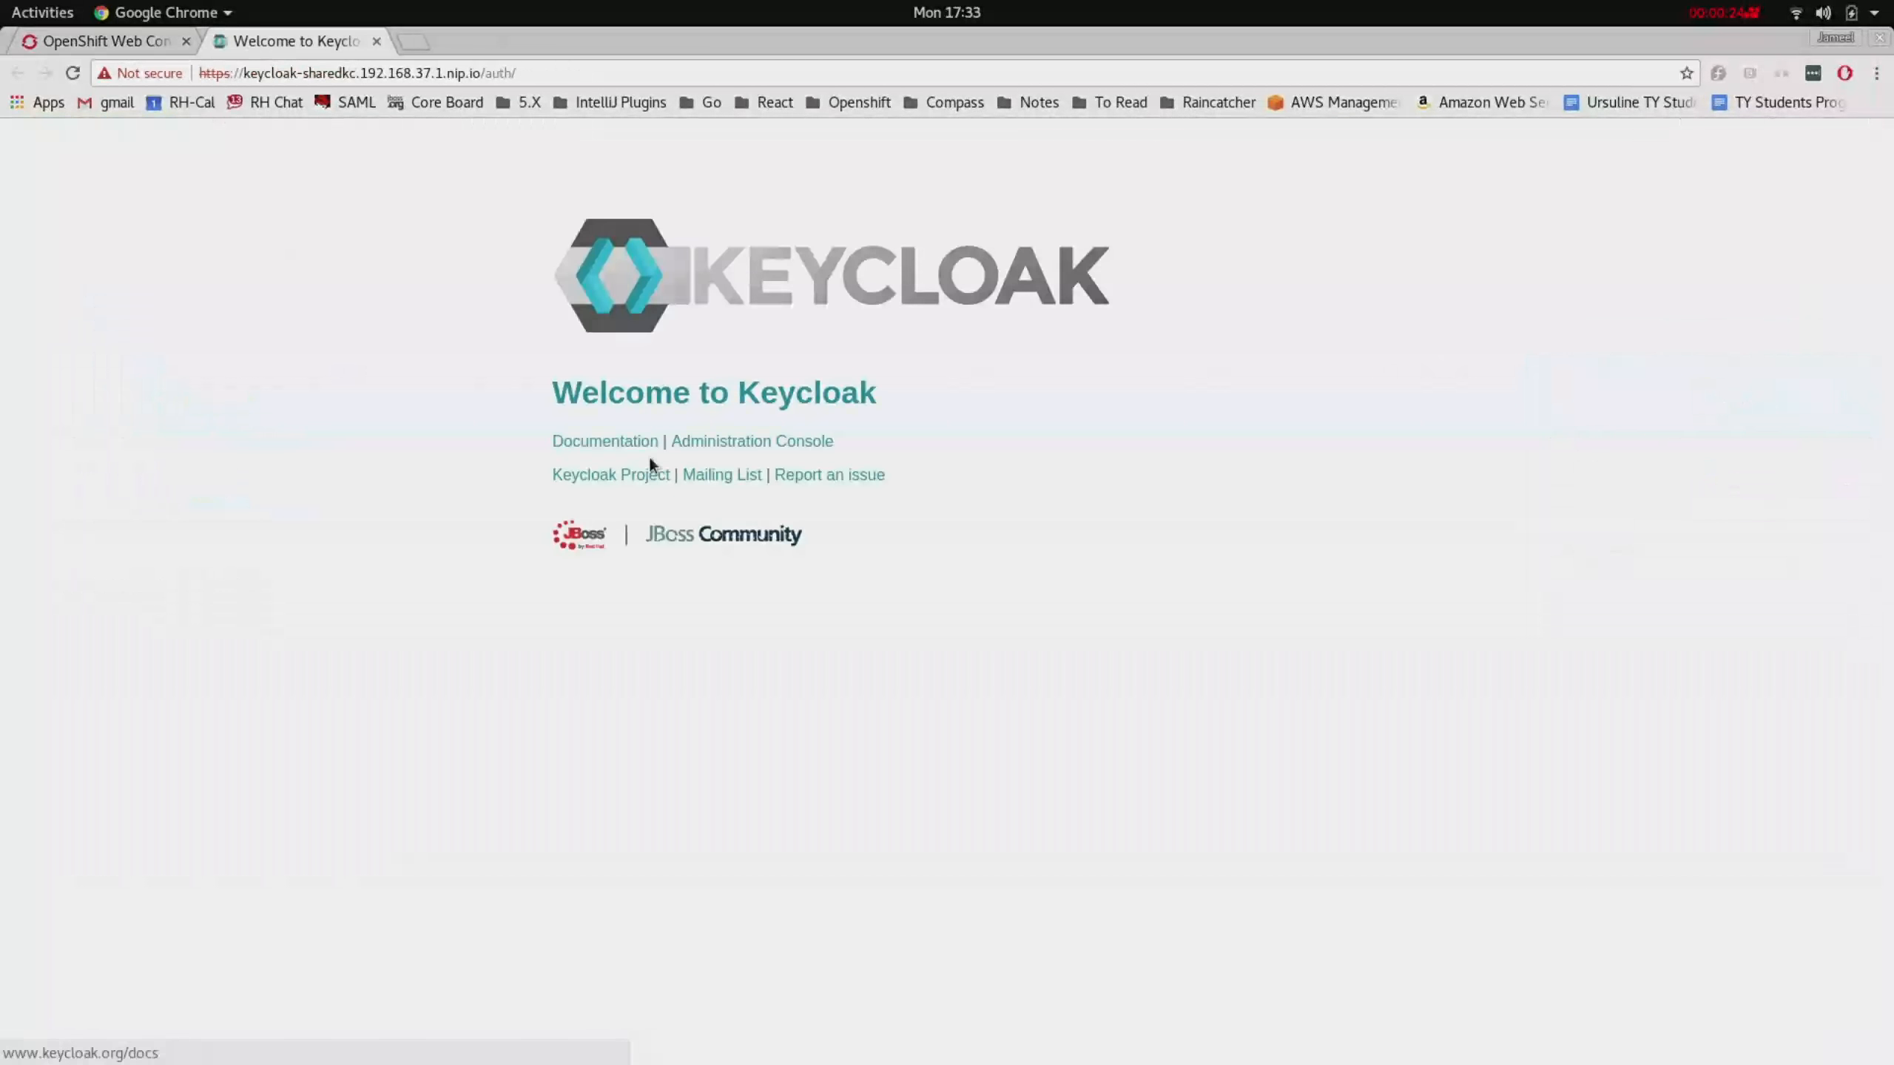
left_click(738, 442)
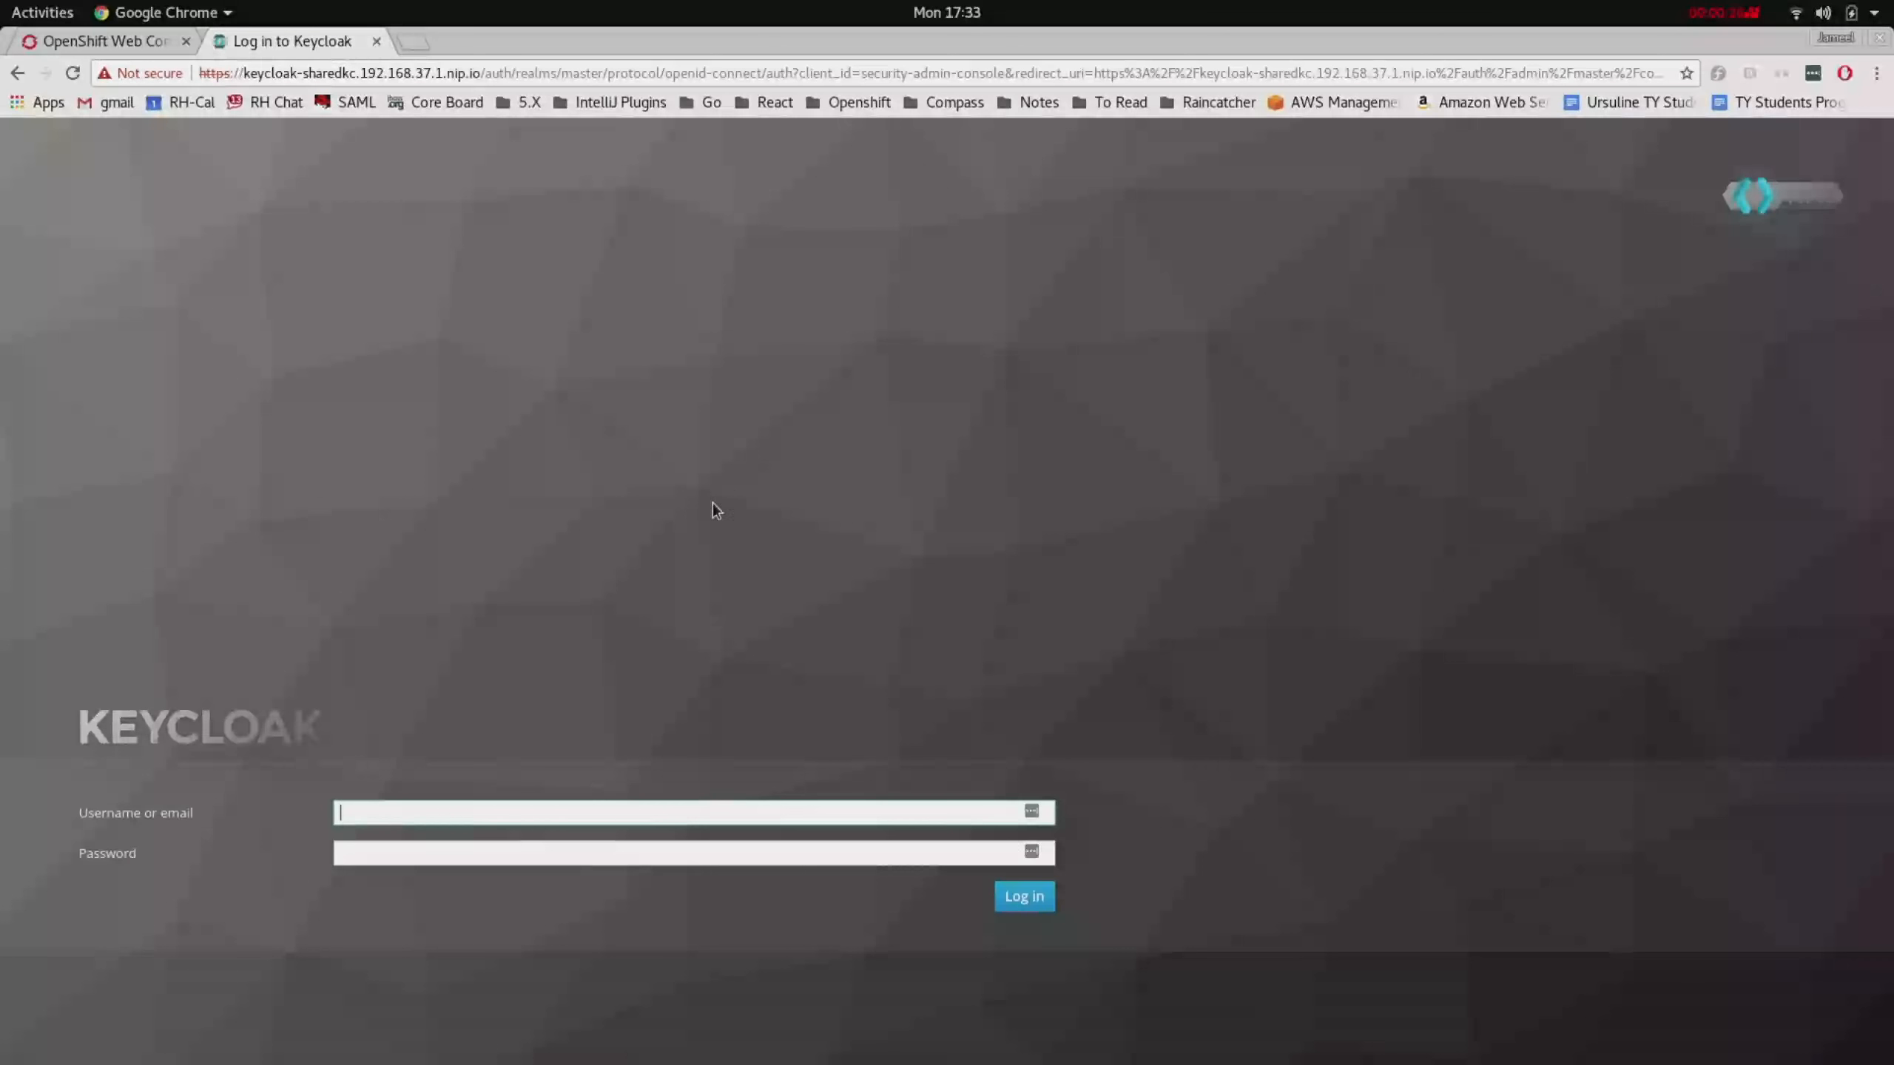
- Log in with the admin credentials and list the Sharedkc realm's clients
type("admin")
key("Tab")
type("admin")
key("Return")
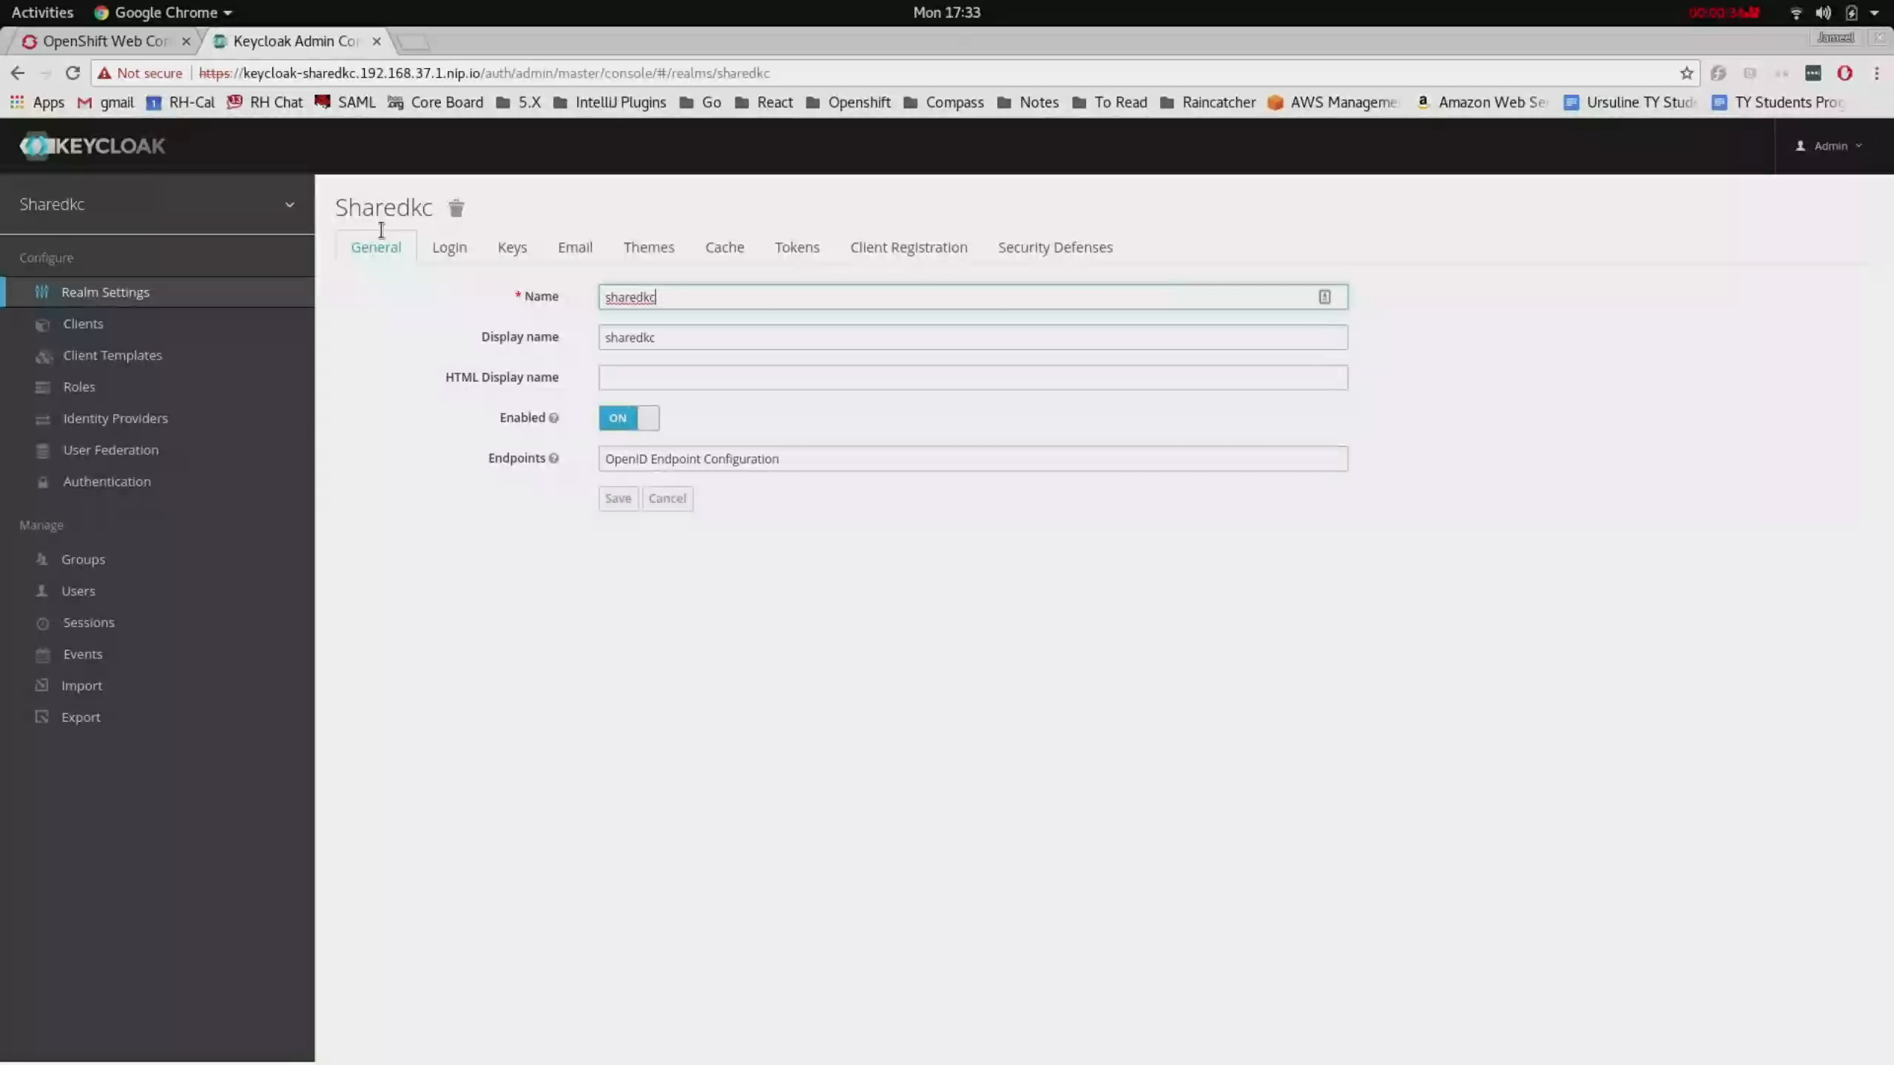
left_click(153, 325)
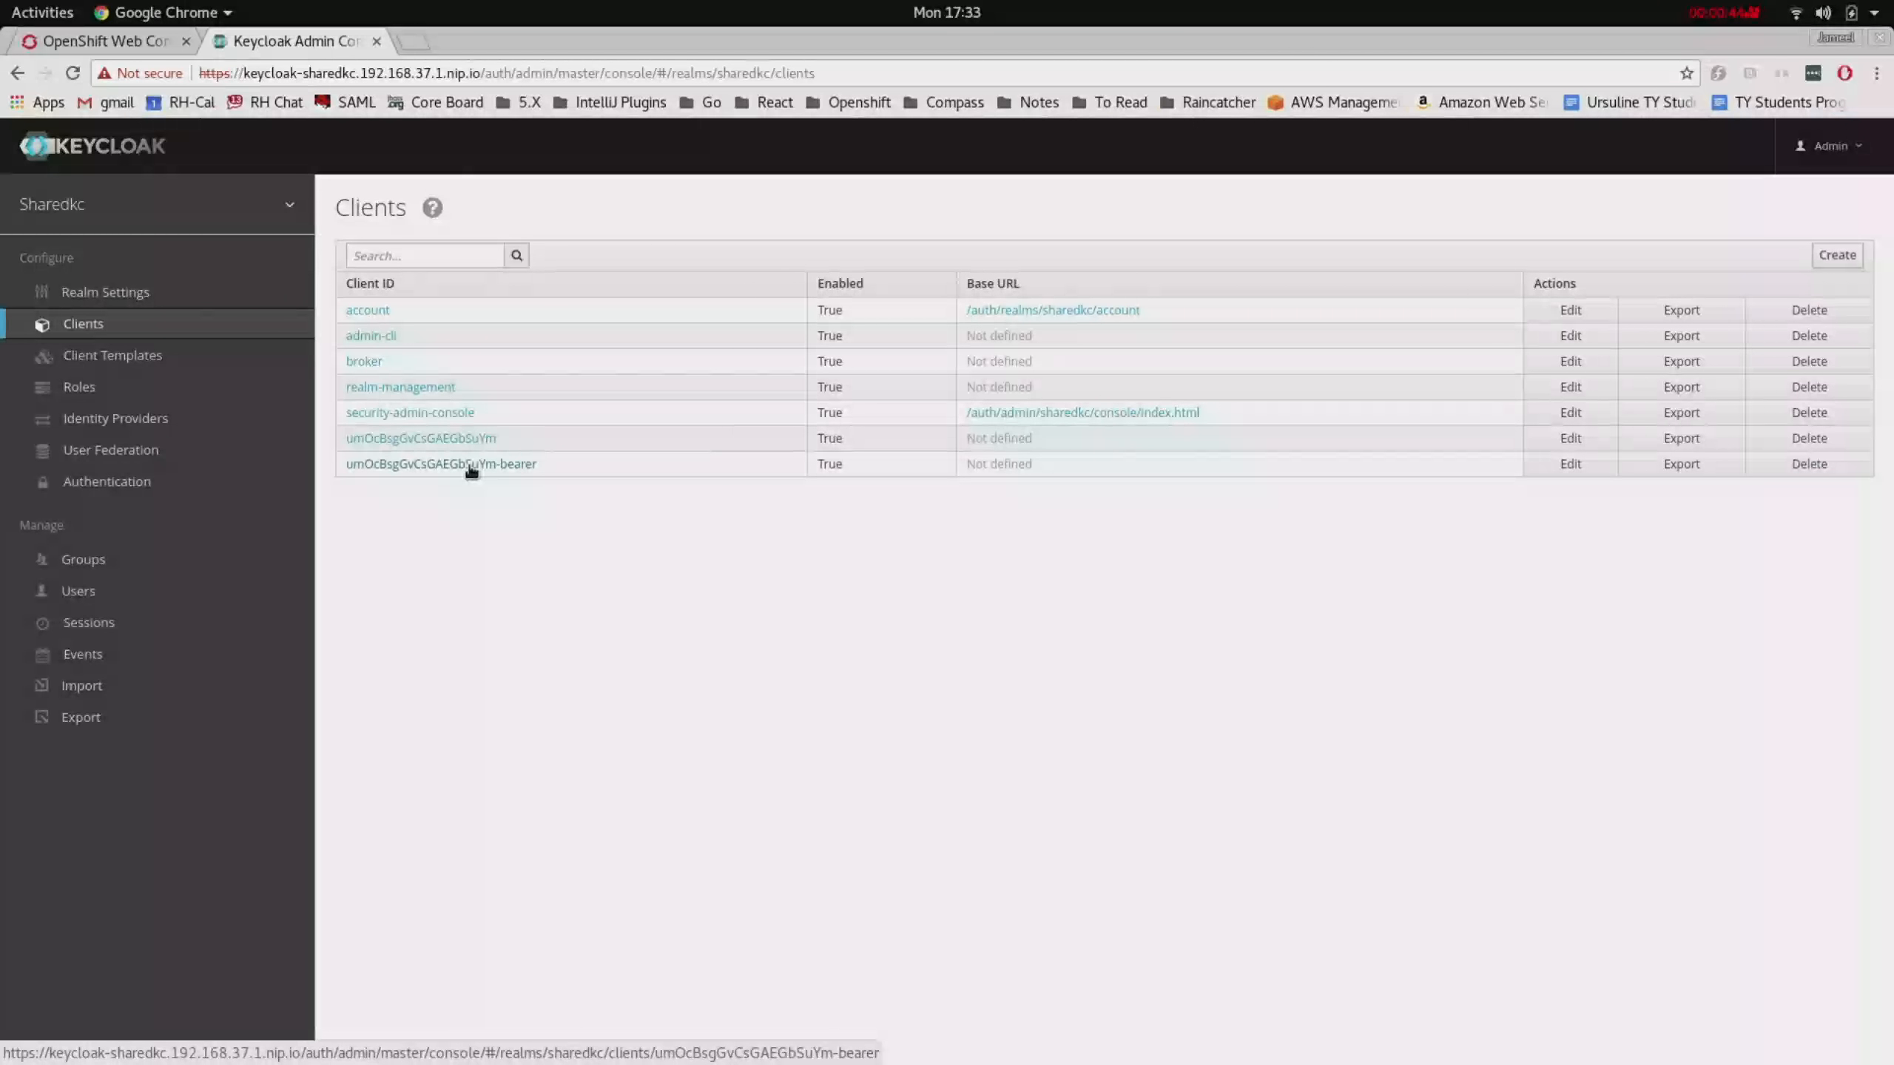
- Start a new Keycloak wizard from the catalog targeting the linkedkc project as a shared-service connection
left_click(108, 41)
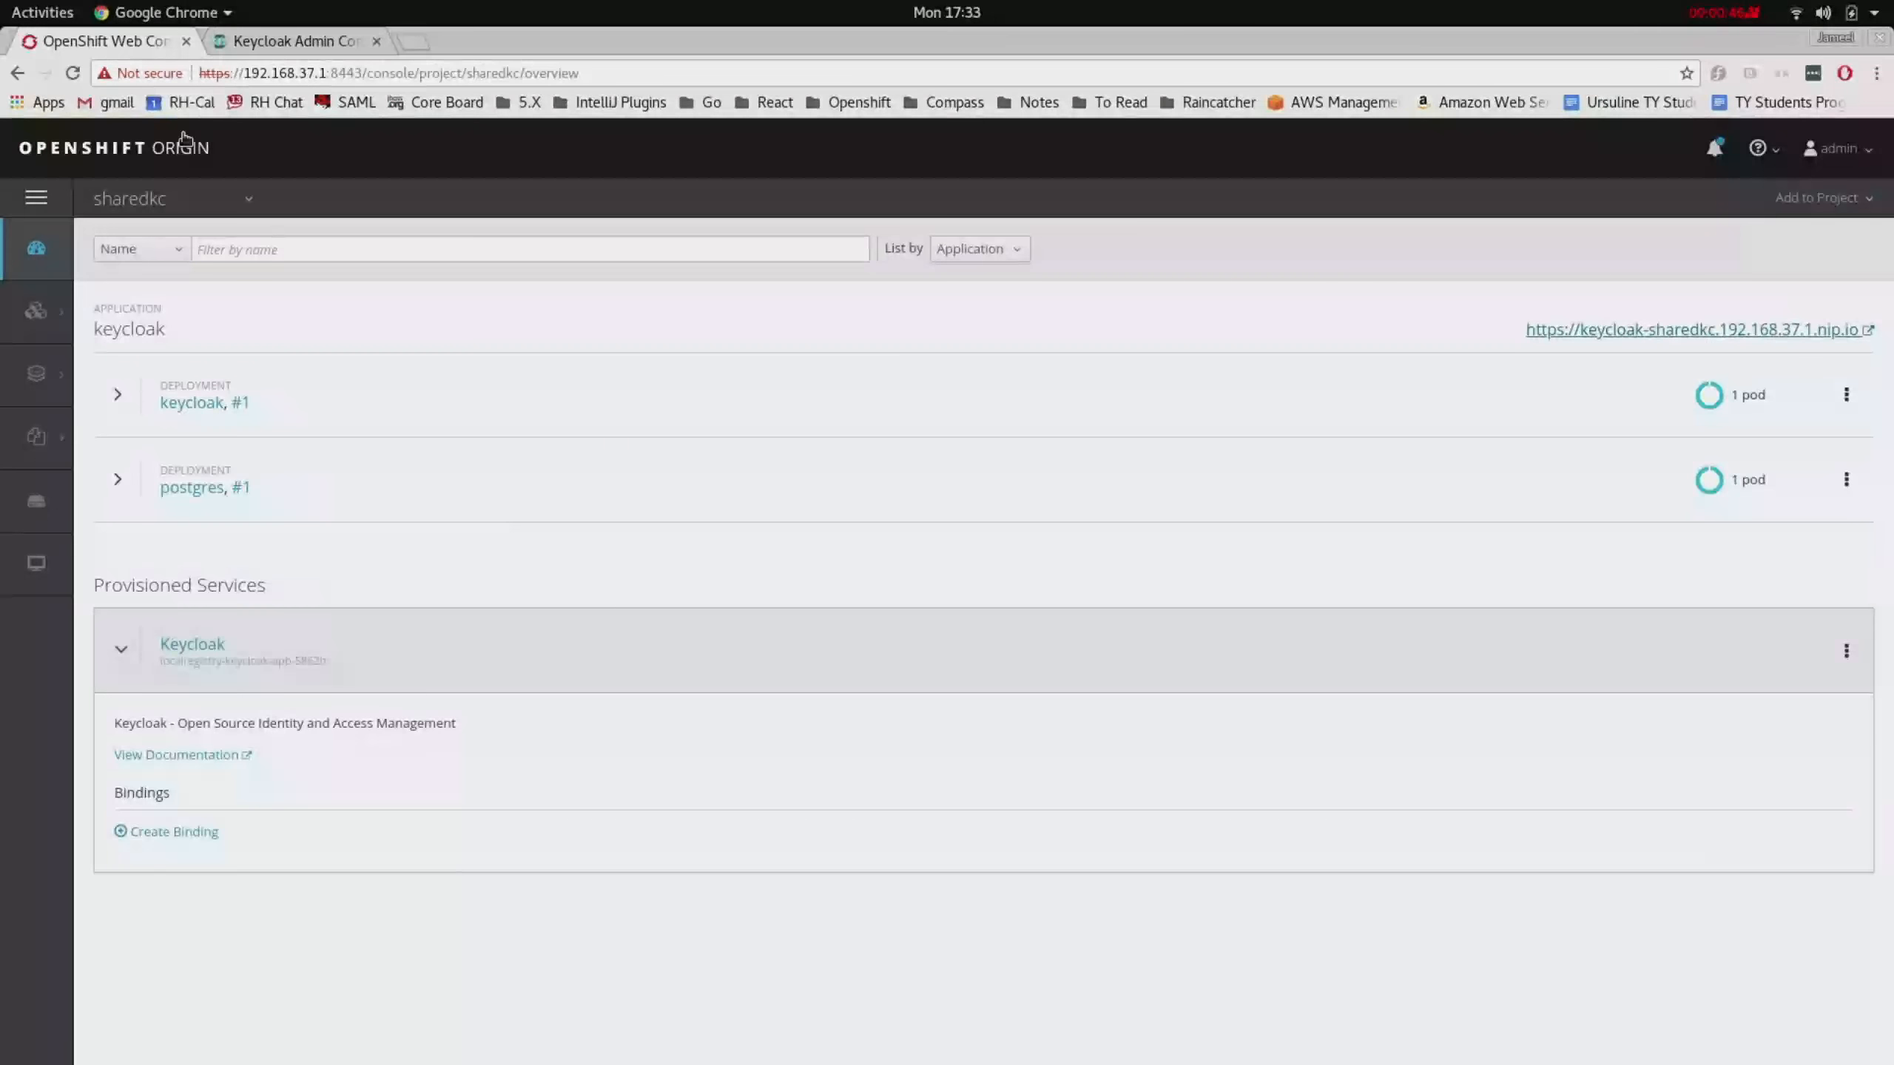
left_click(185, 155)
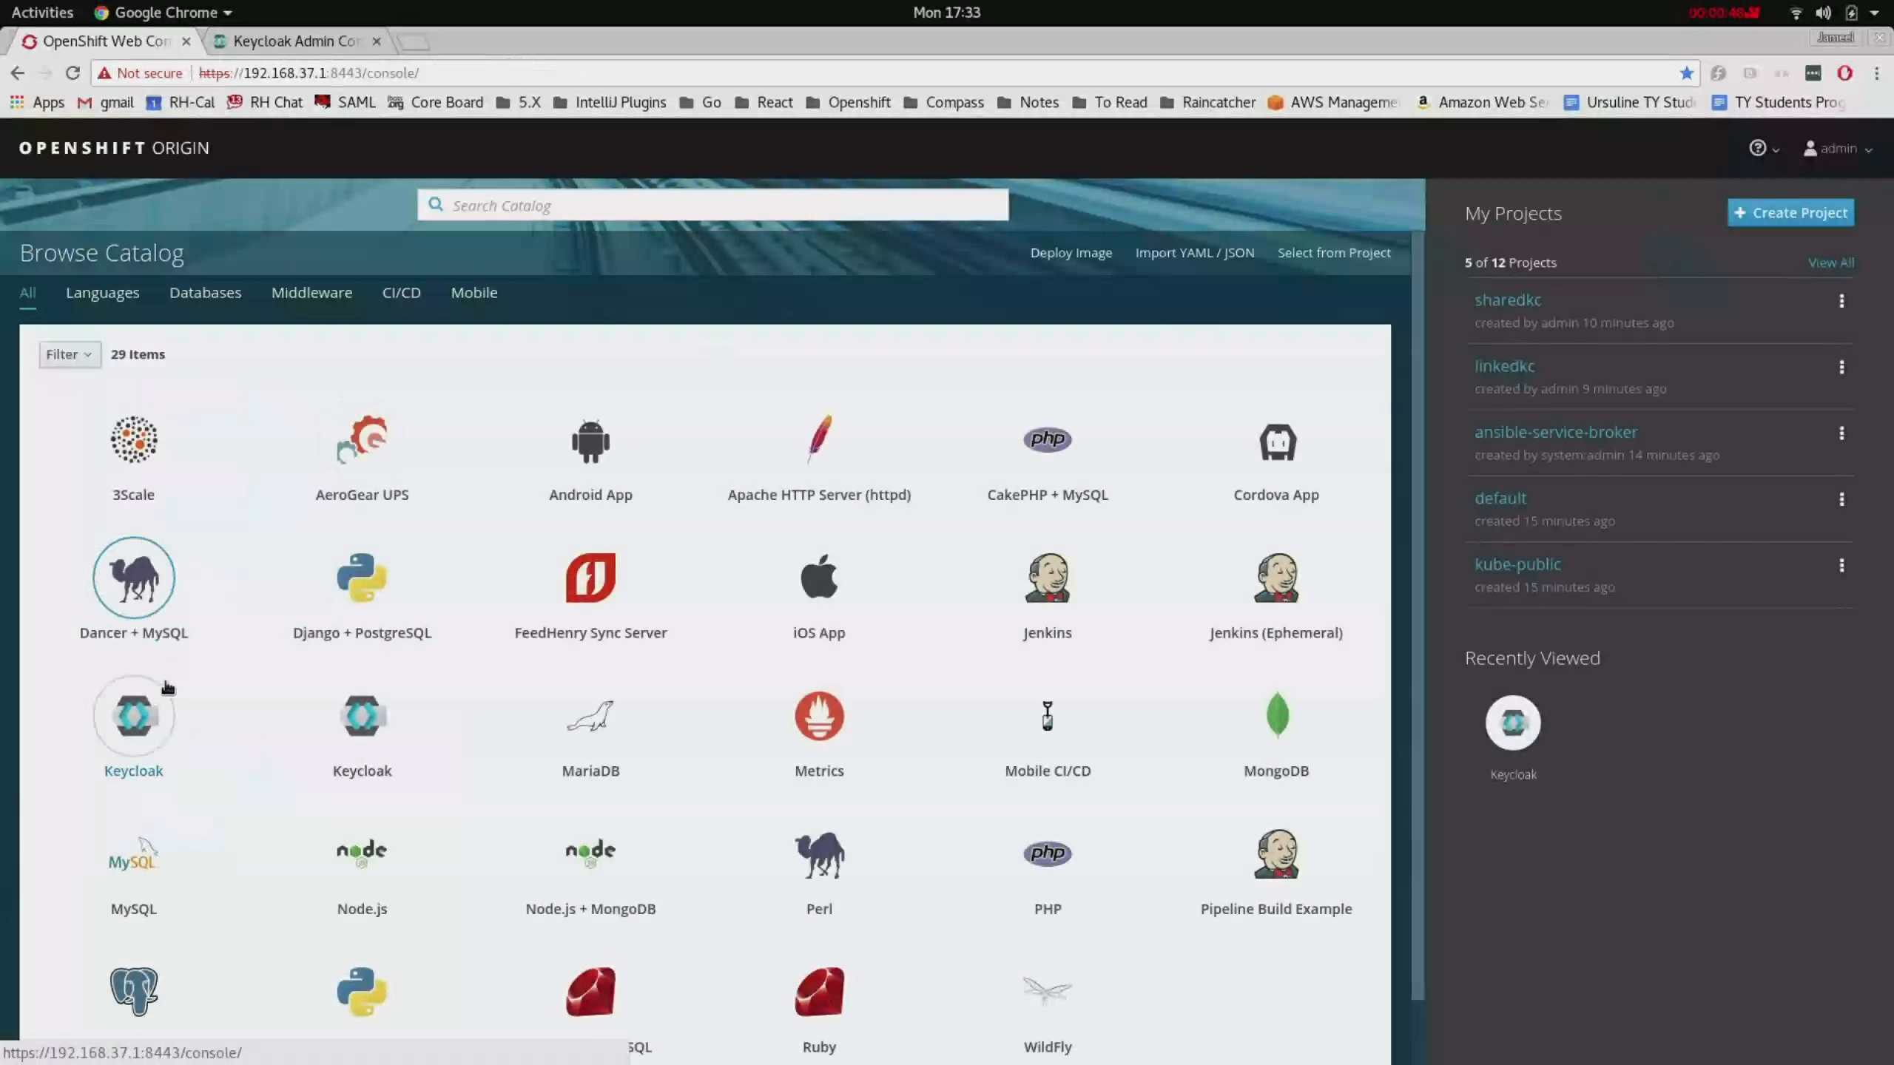
left_click(153, 716)
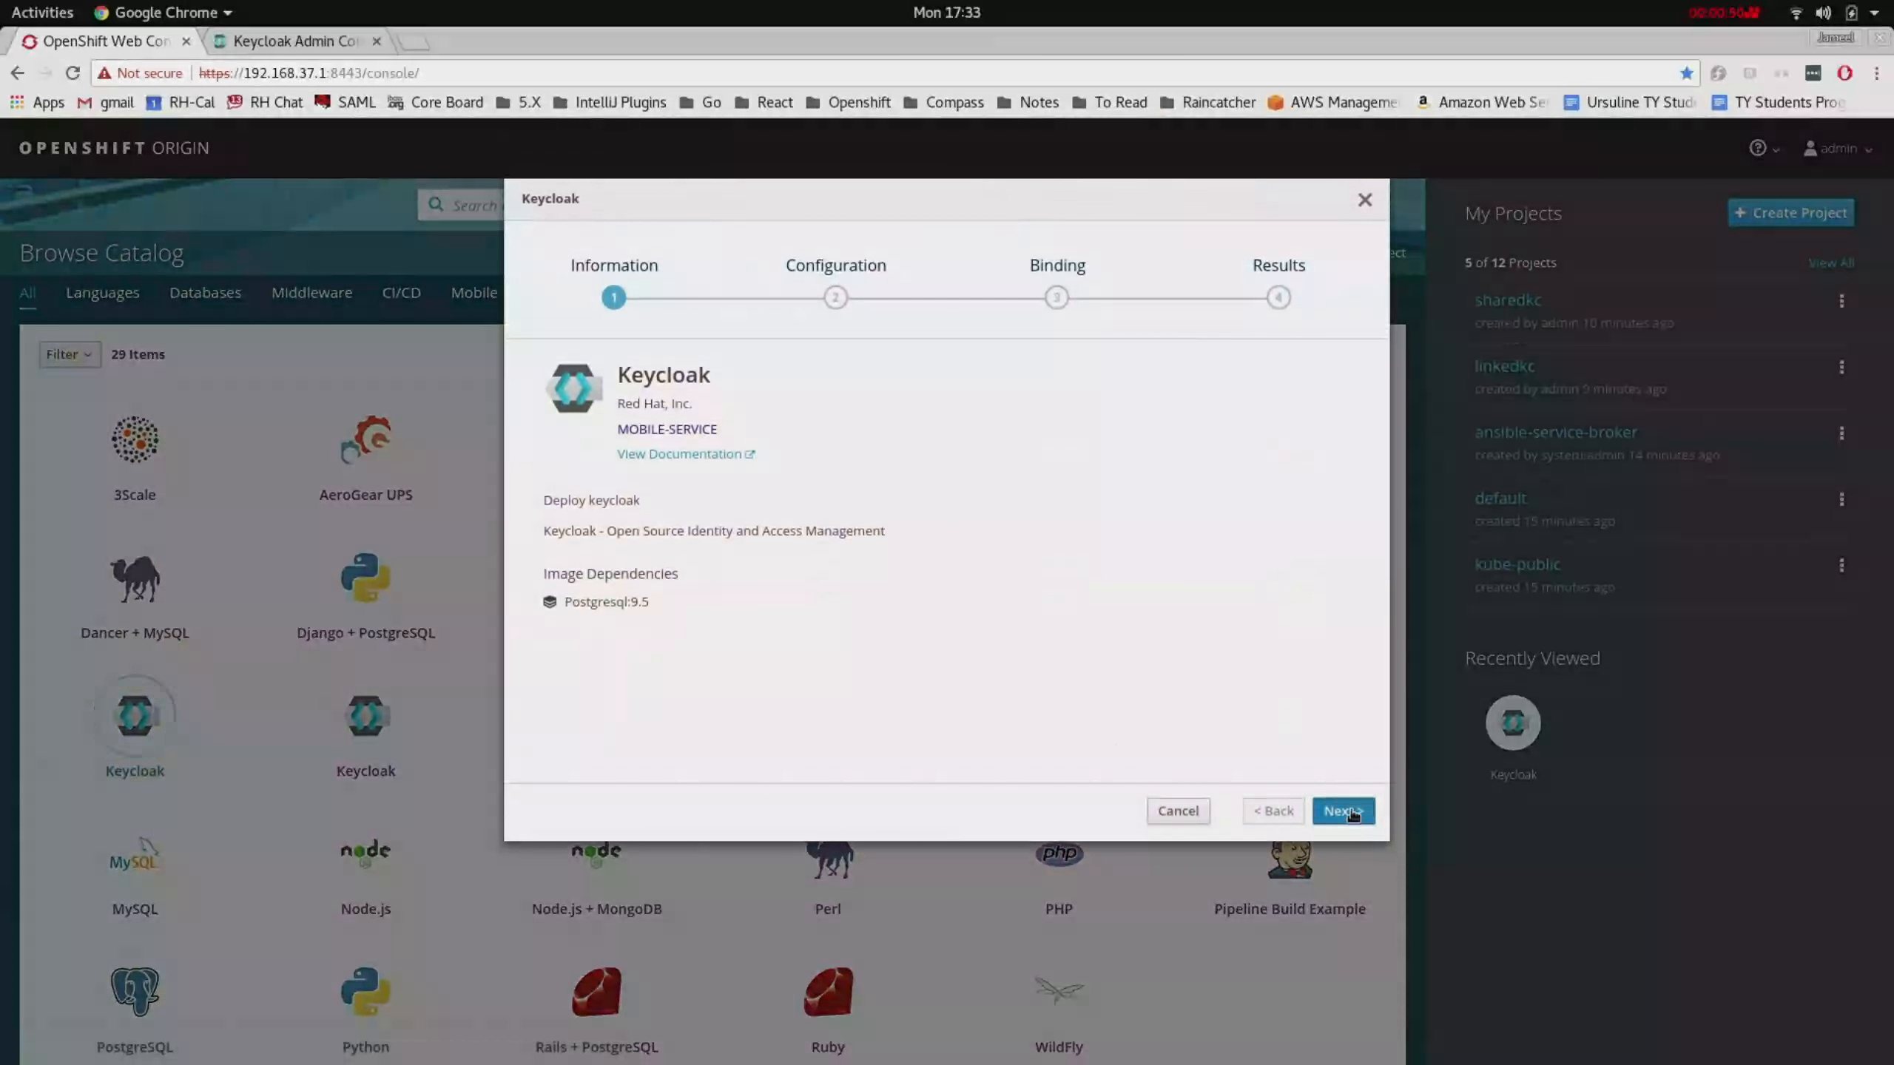
left_click(1346, 812)
left_click(808, 409)
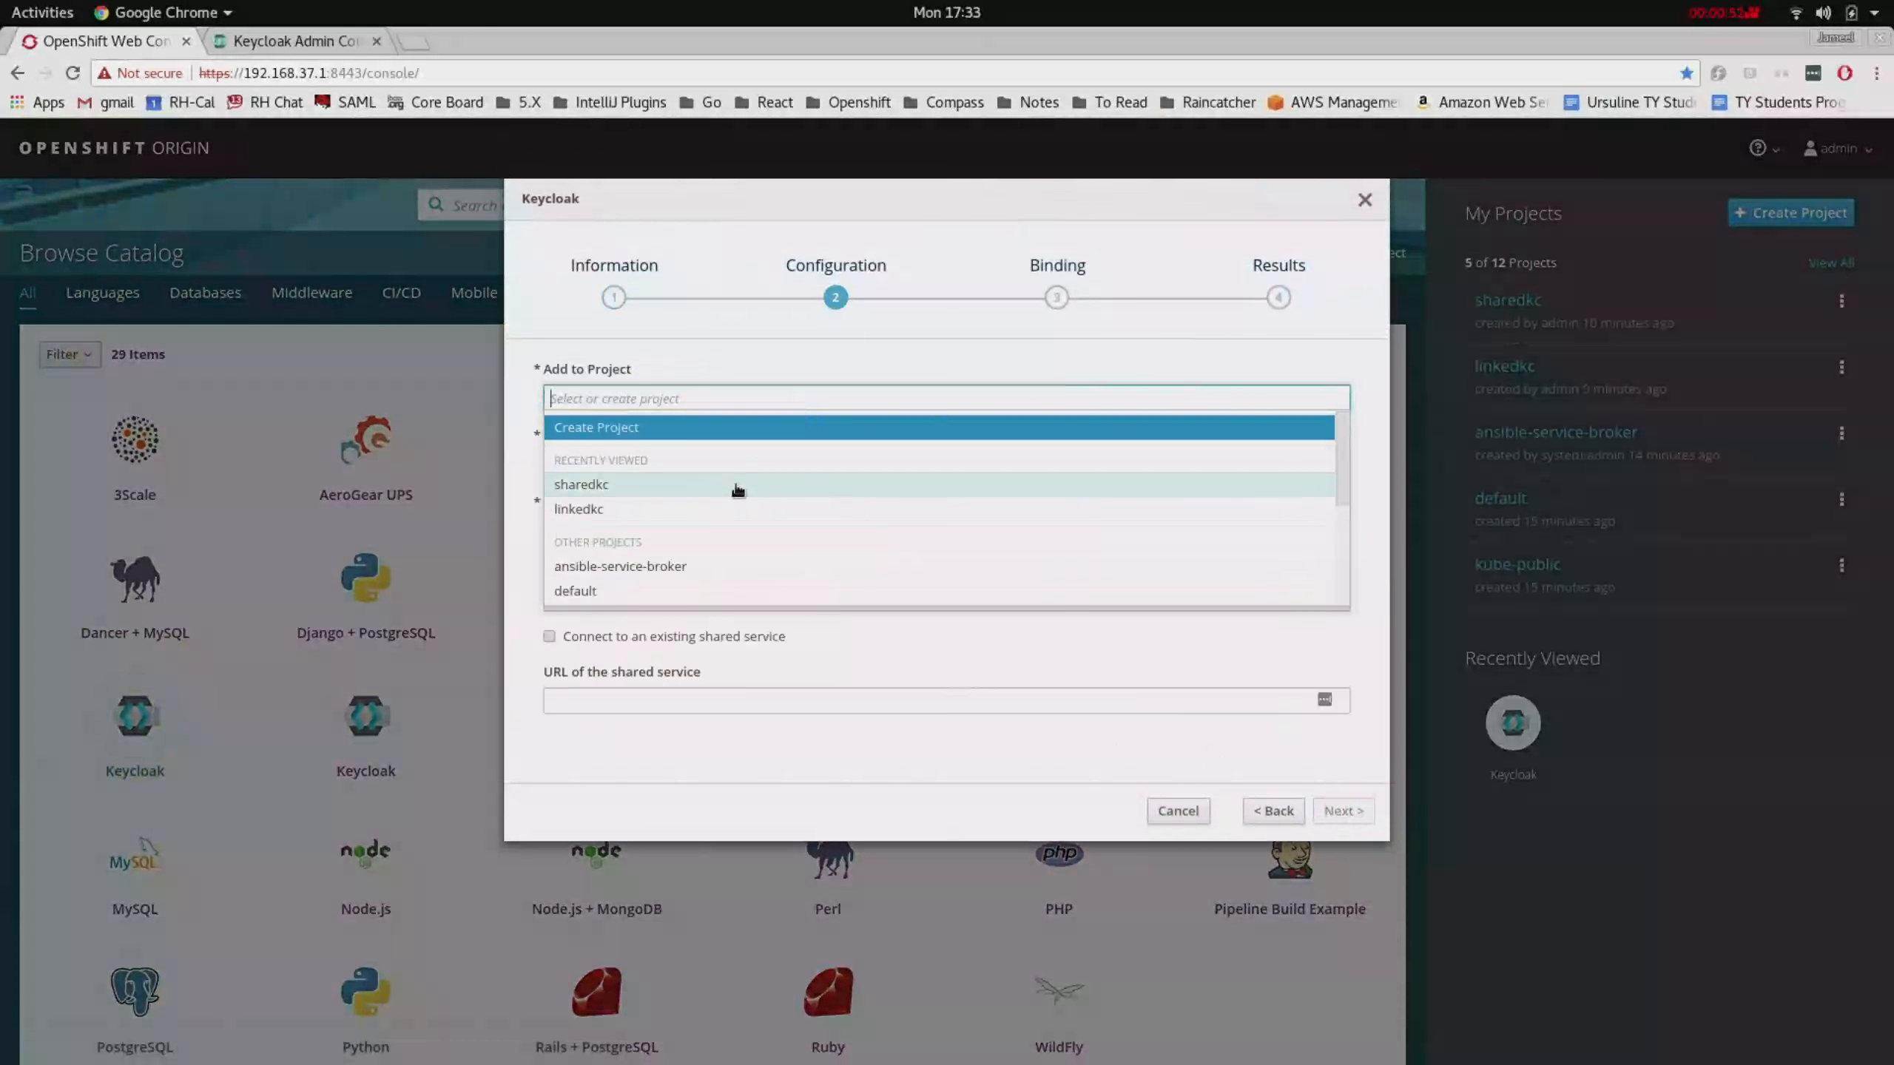
left_click(716, 512)
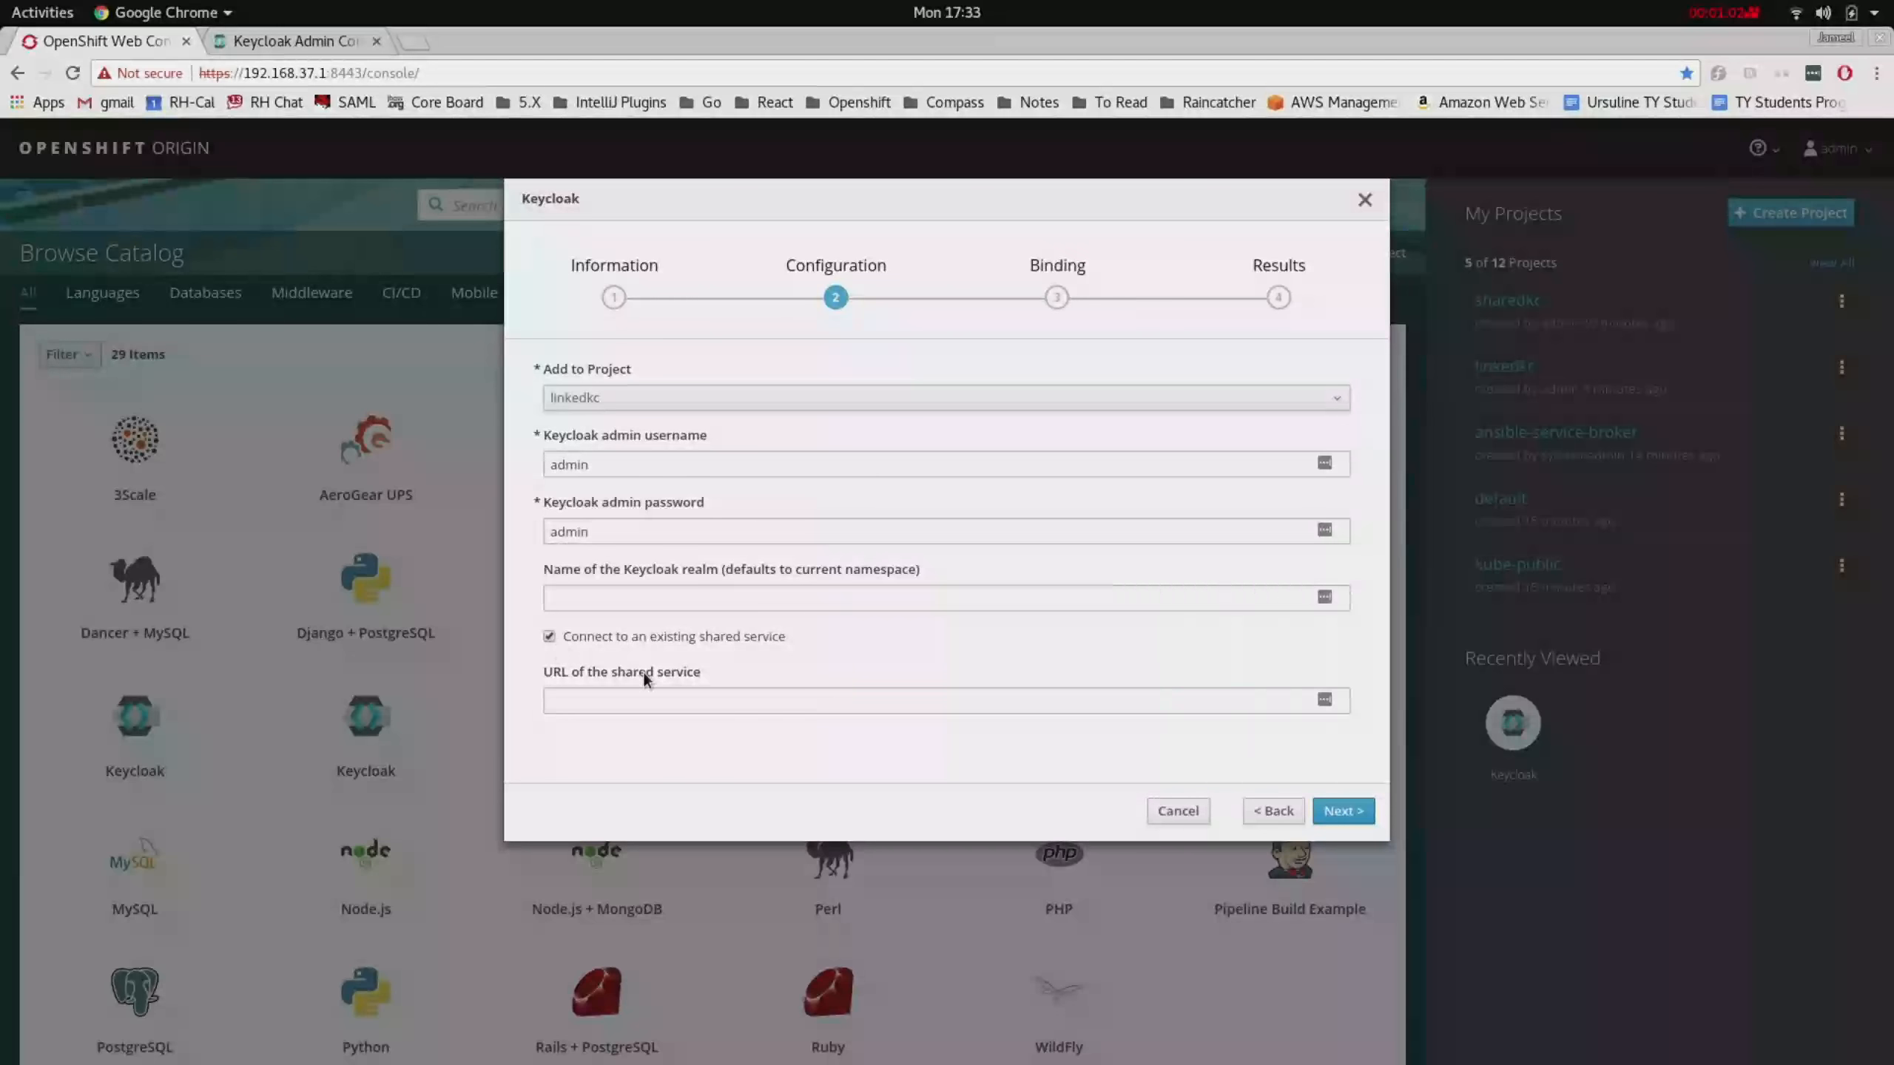
- Copy the shared Keycloak's host address from the admin console URL
left_click(298, 41)
left_click(457, 85)
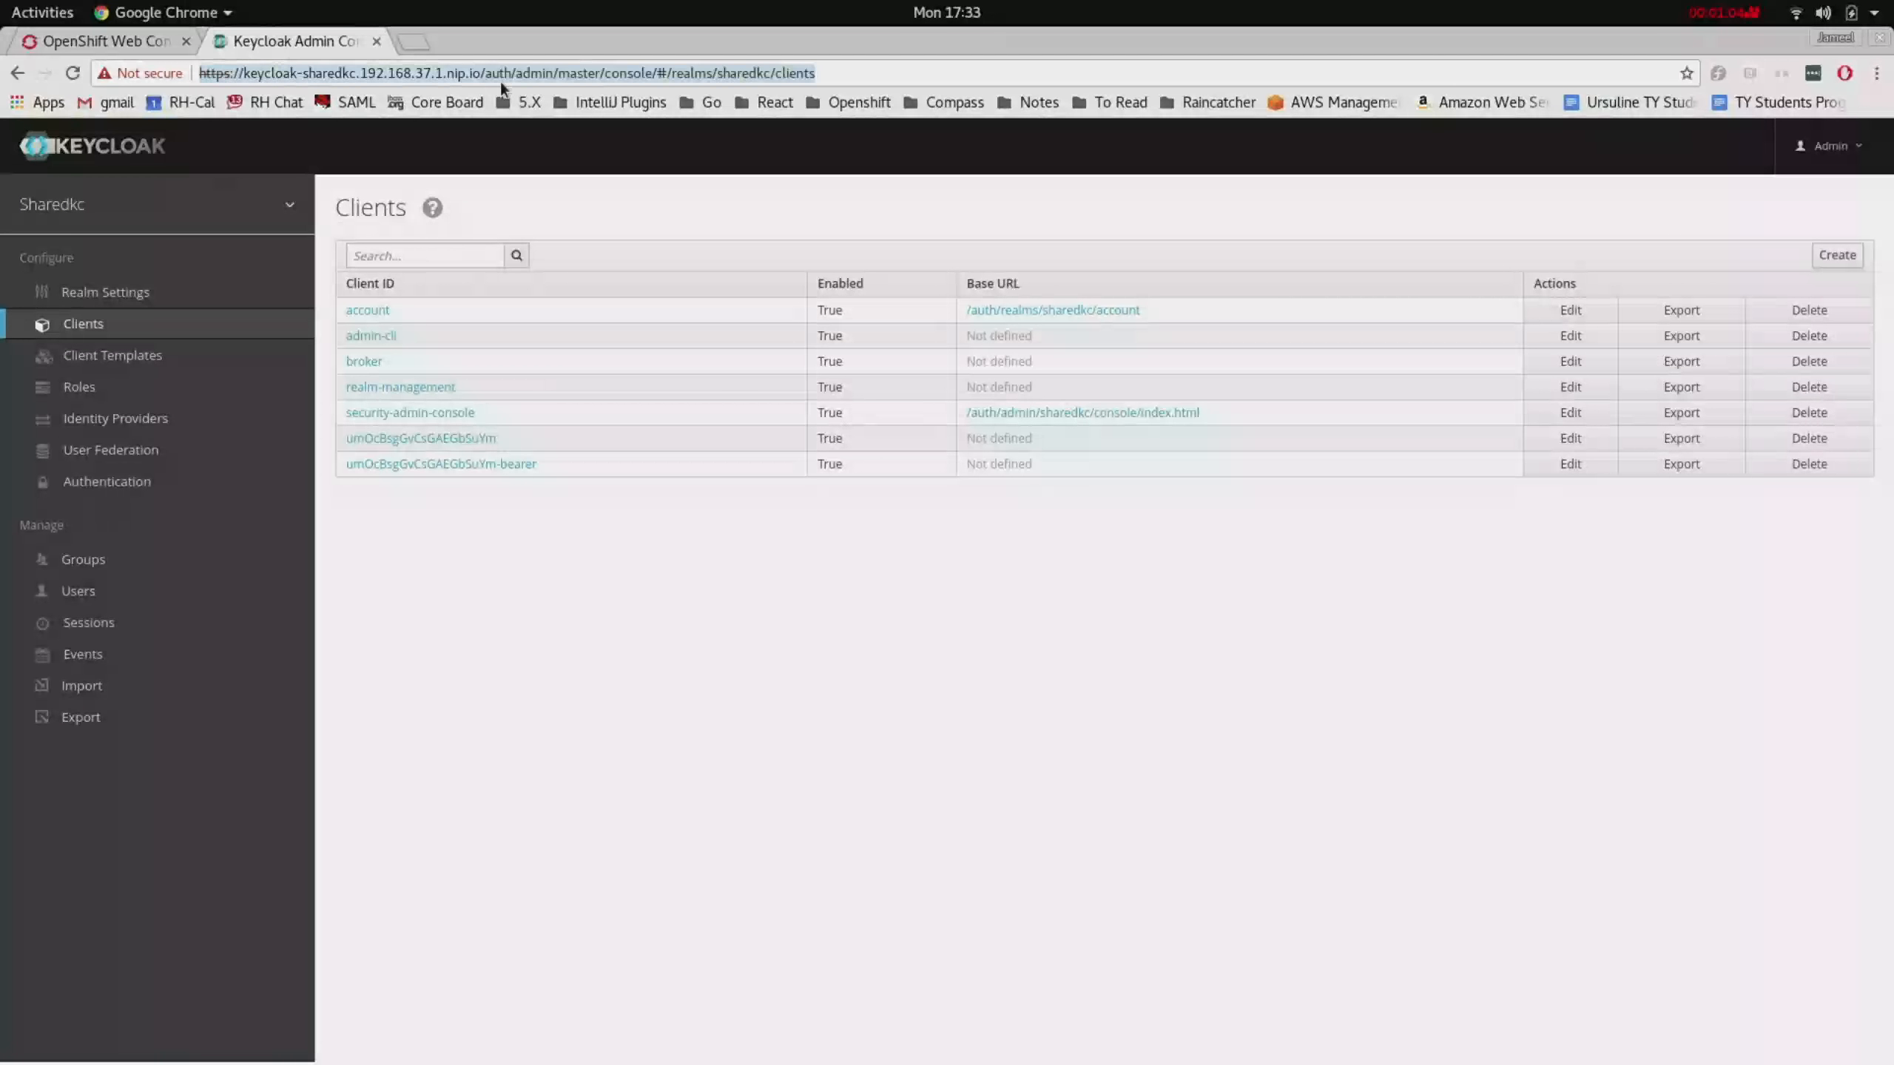
left_click(505, 86)
left_click(488, 84)
left_click_drag(498, 83, 176, 88)
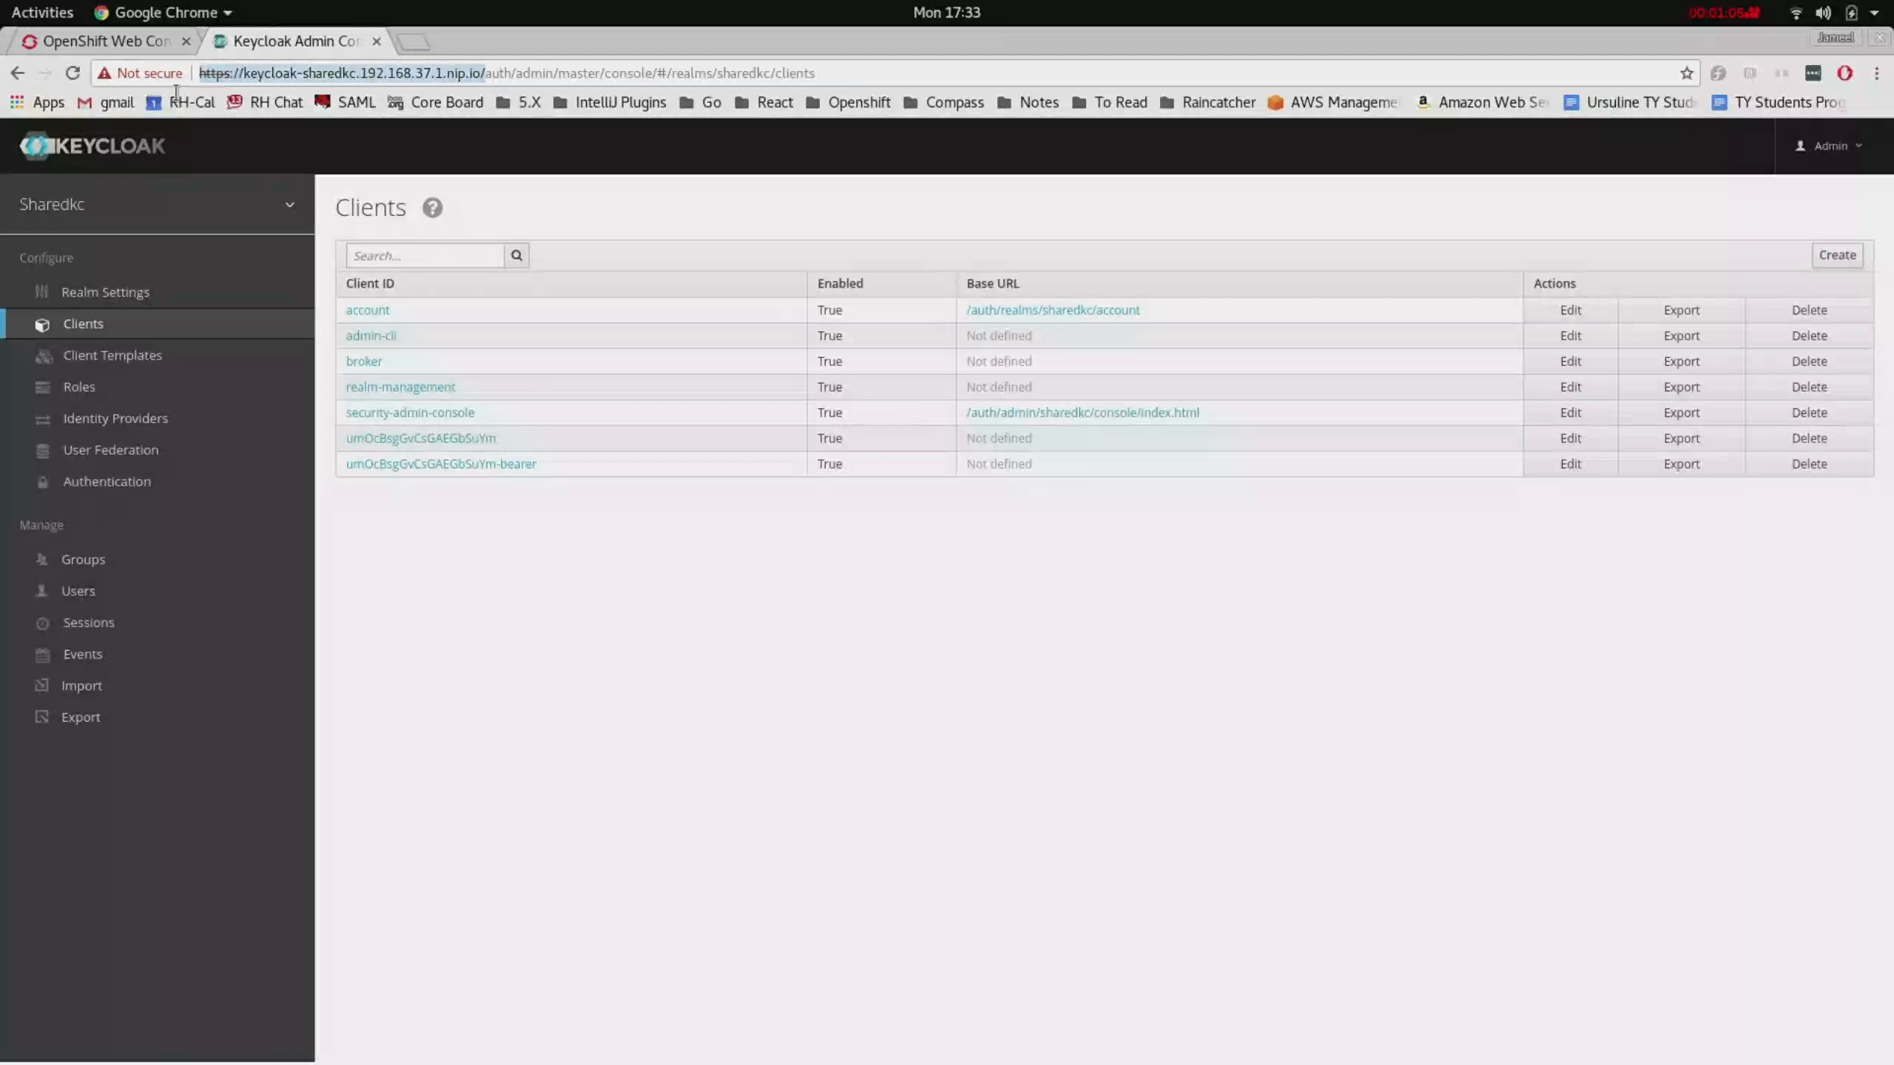
right_click(343, 80)
left_click(392, 158)
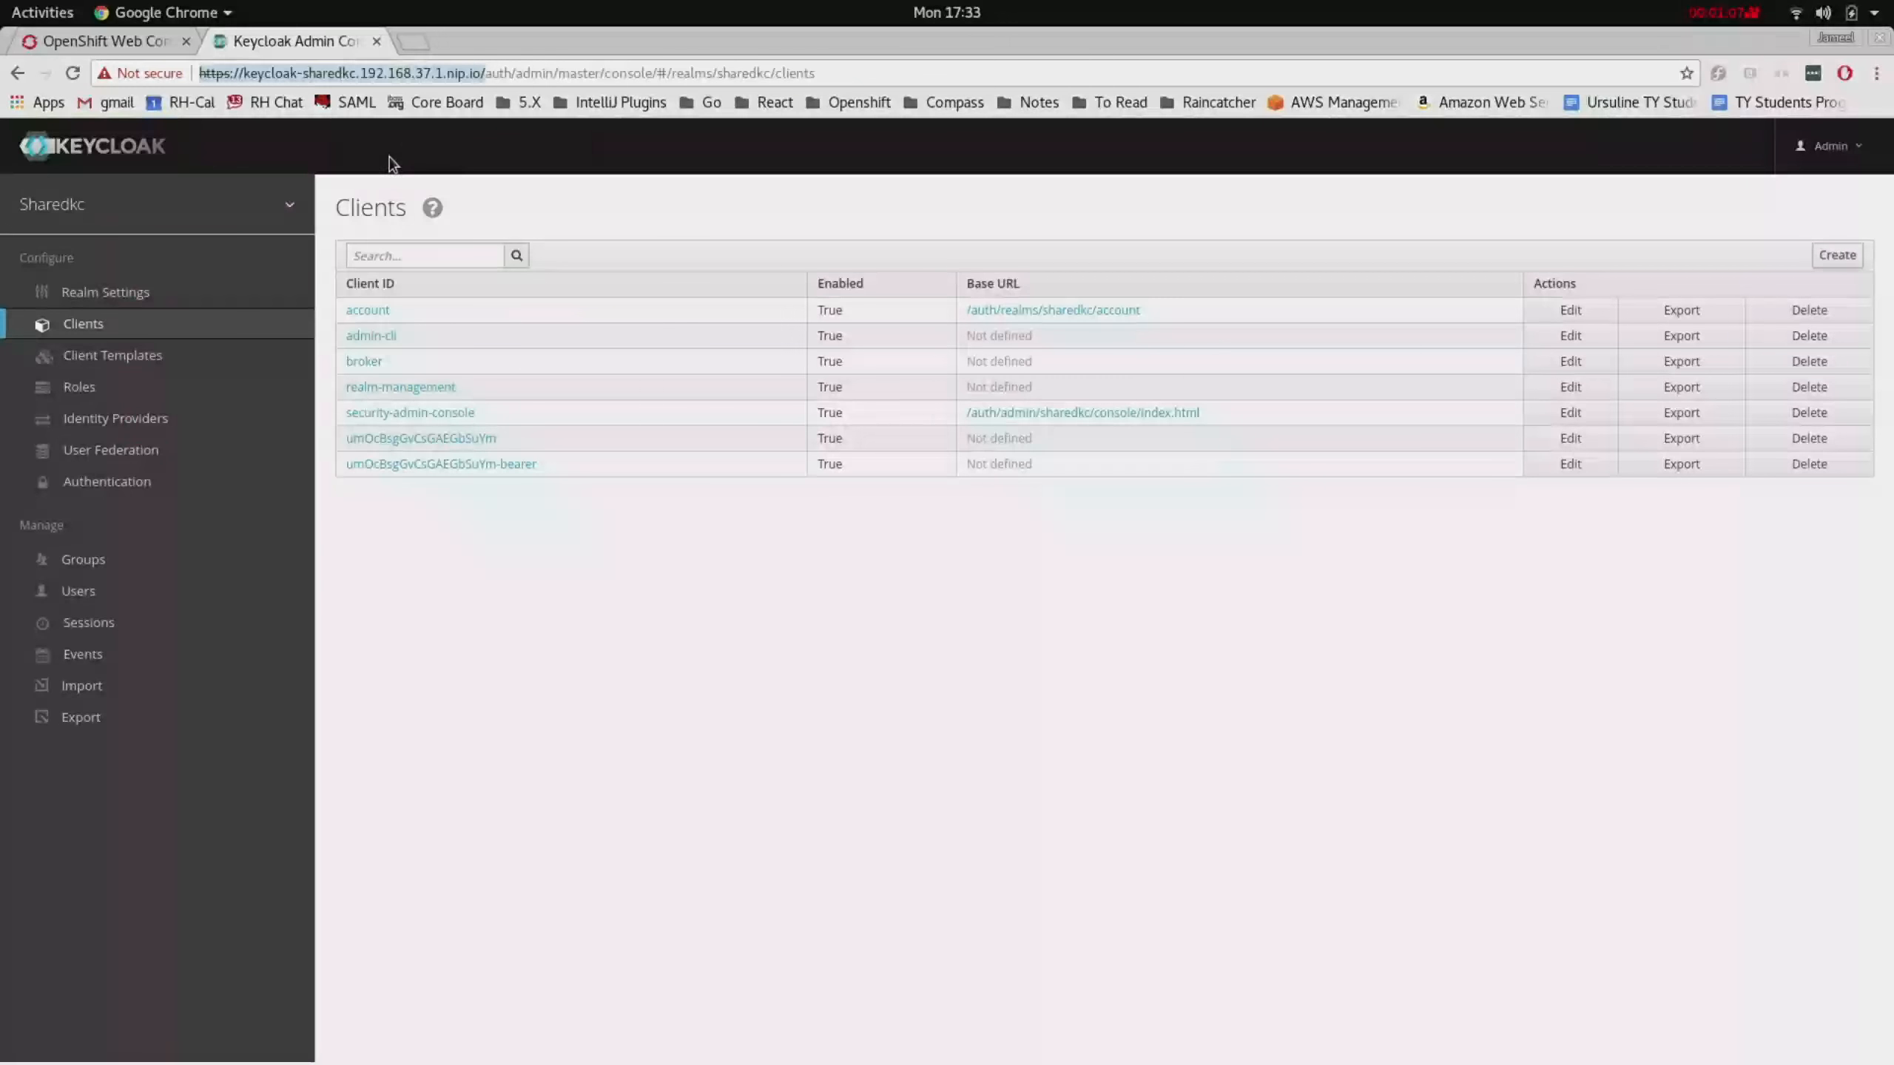
left_click(69, 43)
- Paste the sharedkc Keycloak URL, create the linkedkc Keycloak service, and open the linkedkc overview
left_click(781, 712)
right_click(781, 716)
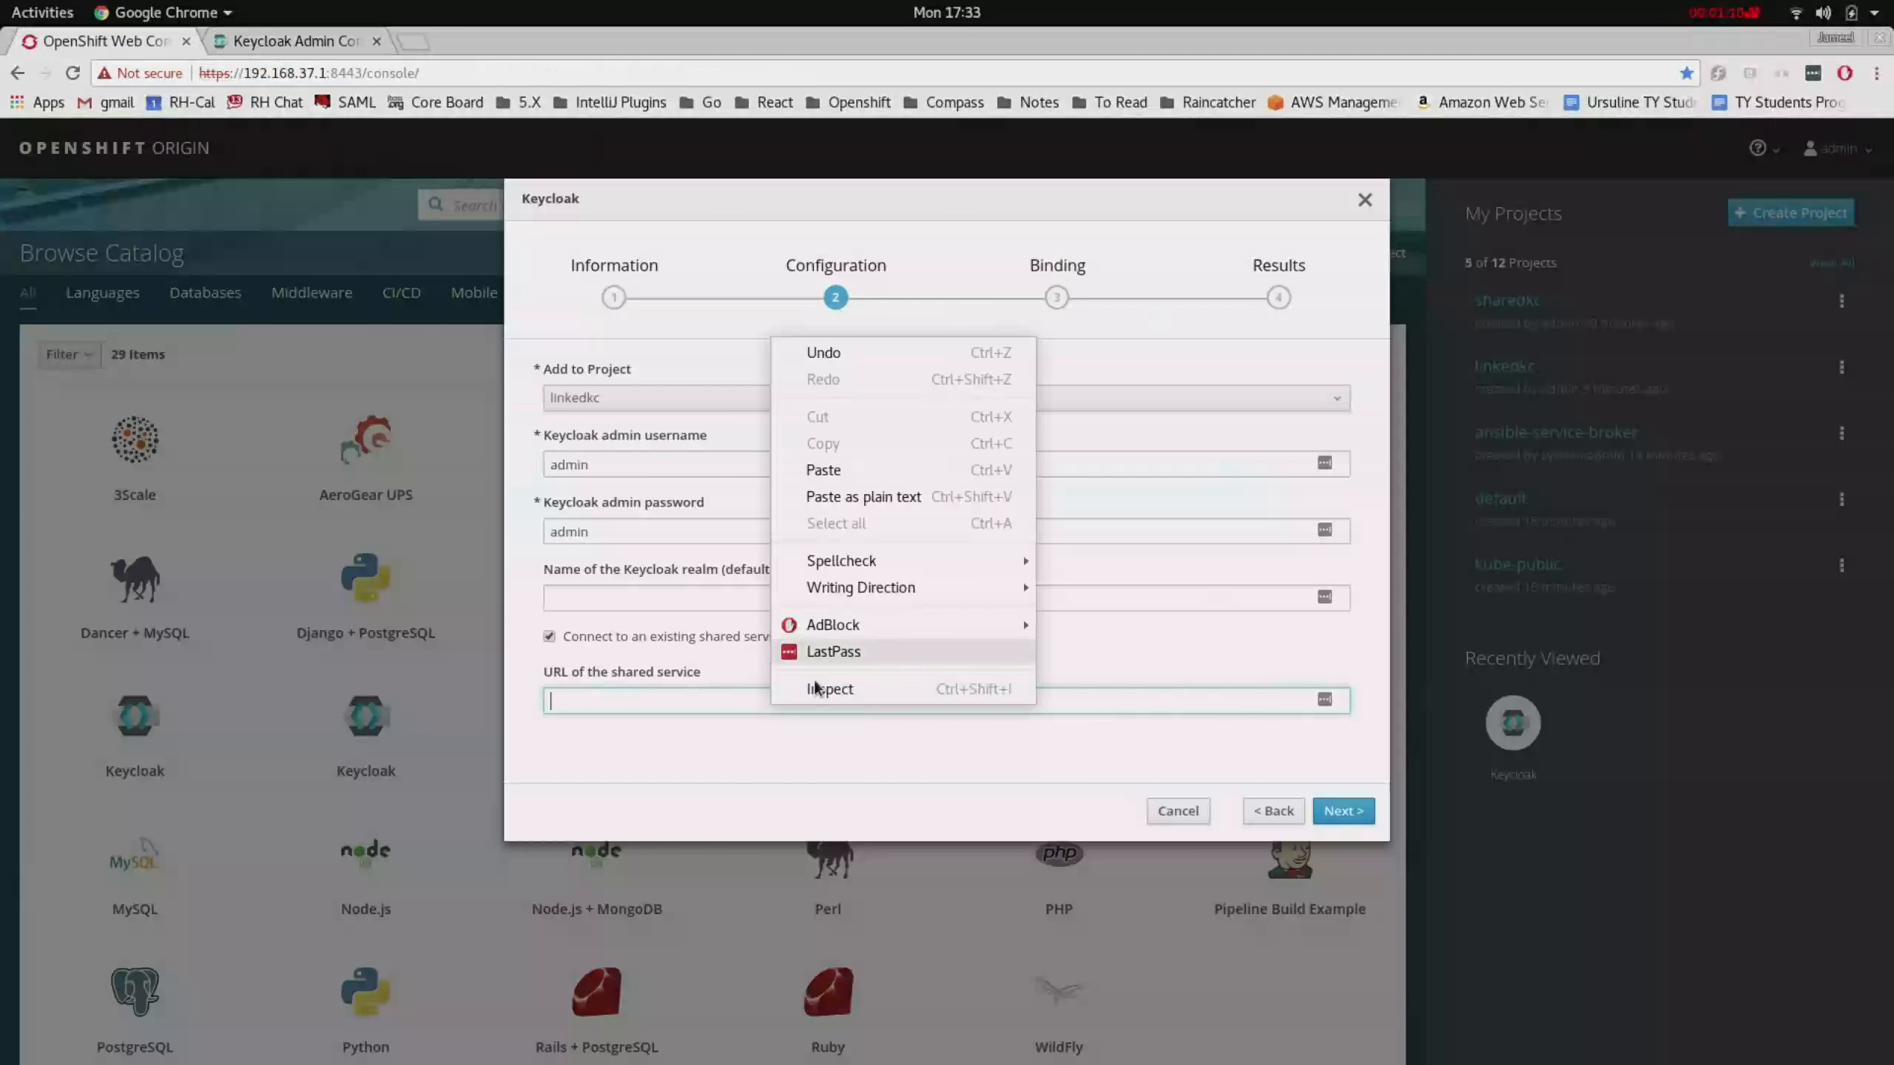
left_click(817, 472)
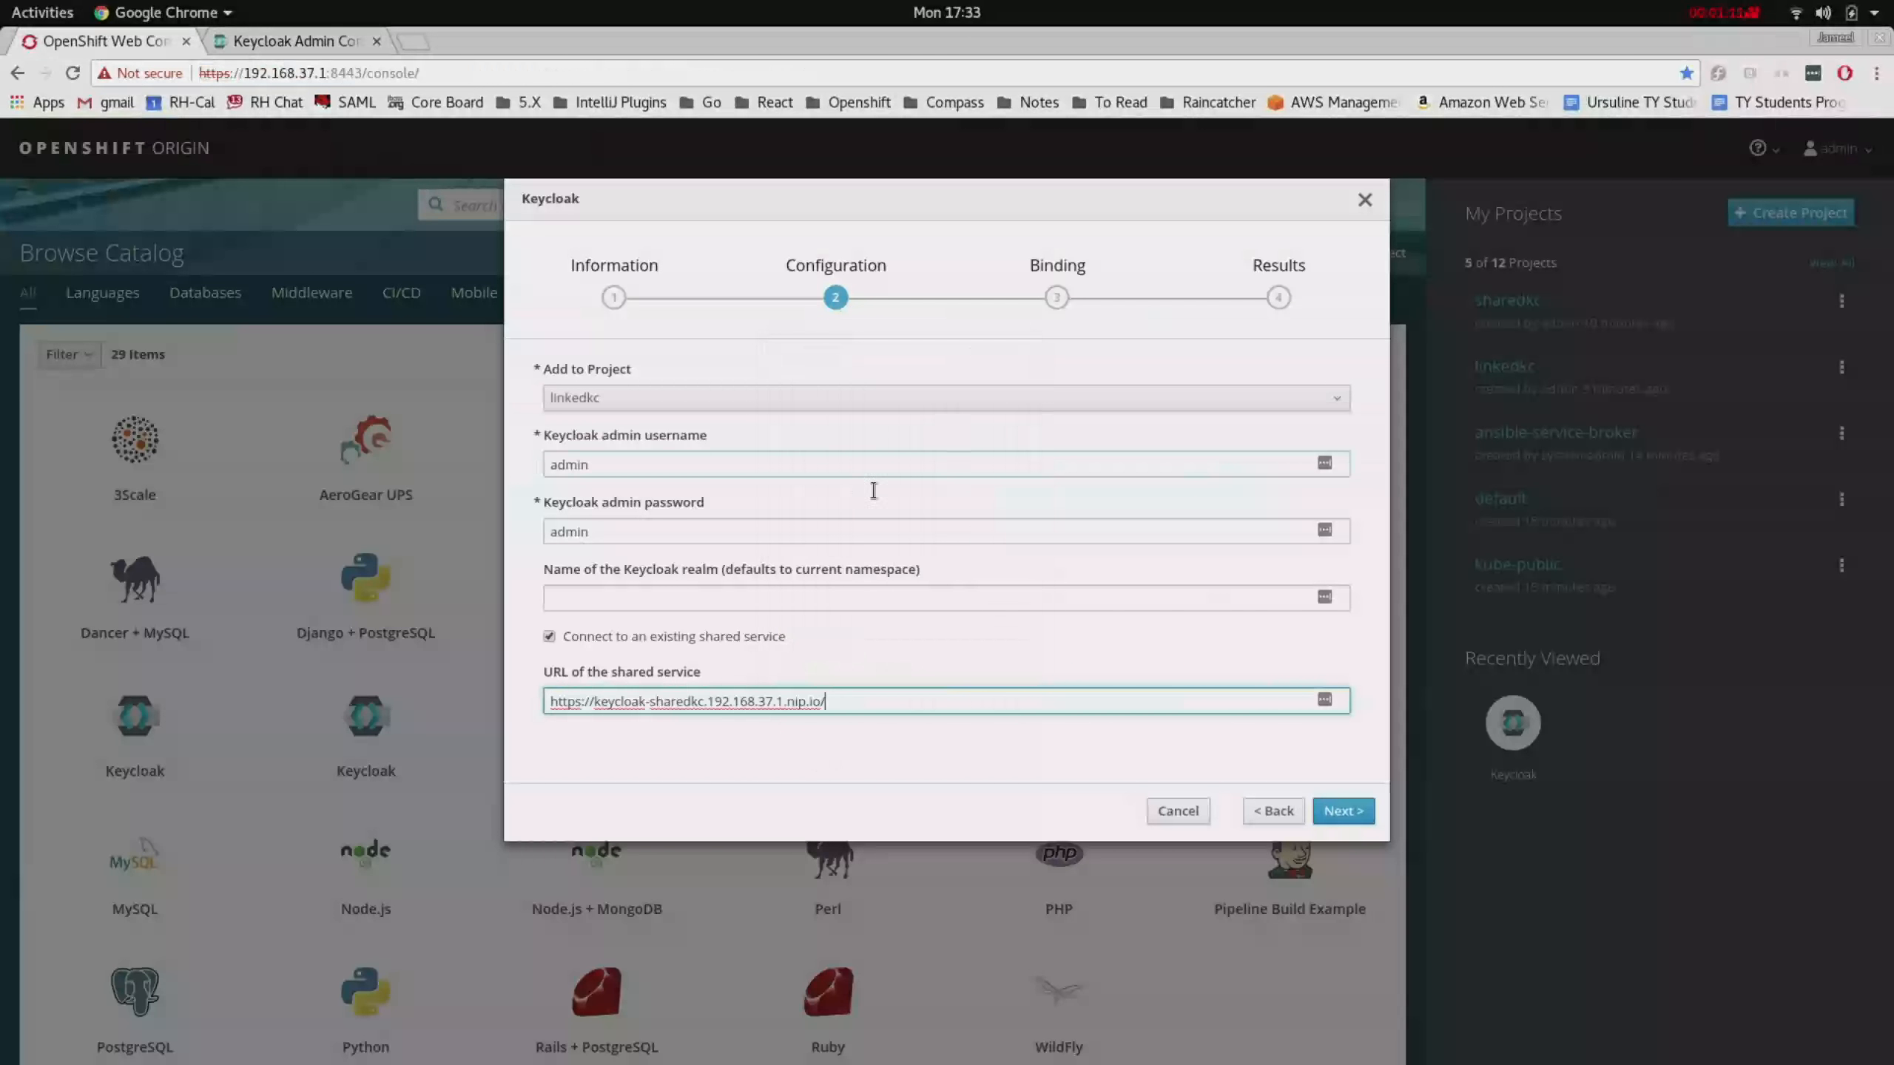
left_click(1337, 819)
left_click(1339, 811)
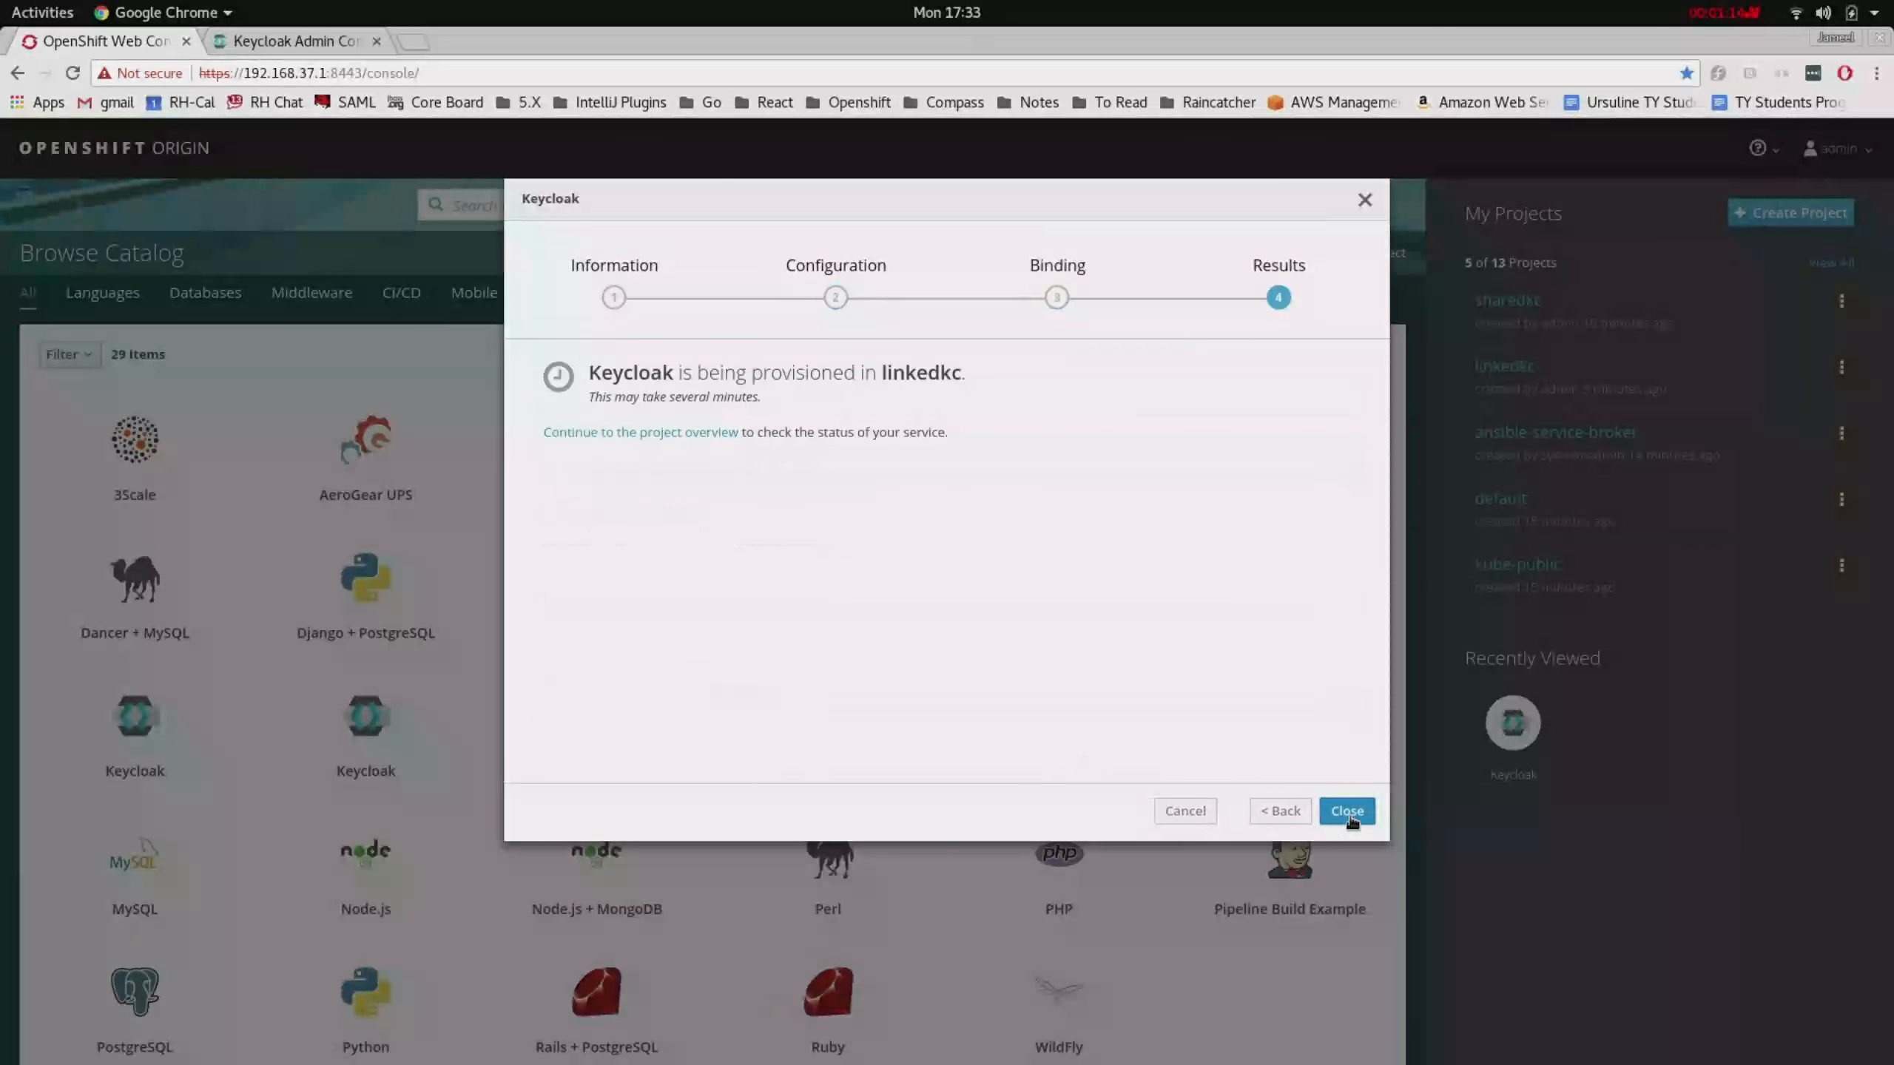
left_click(1343, 813)
left_click(1514, 367)
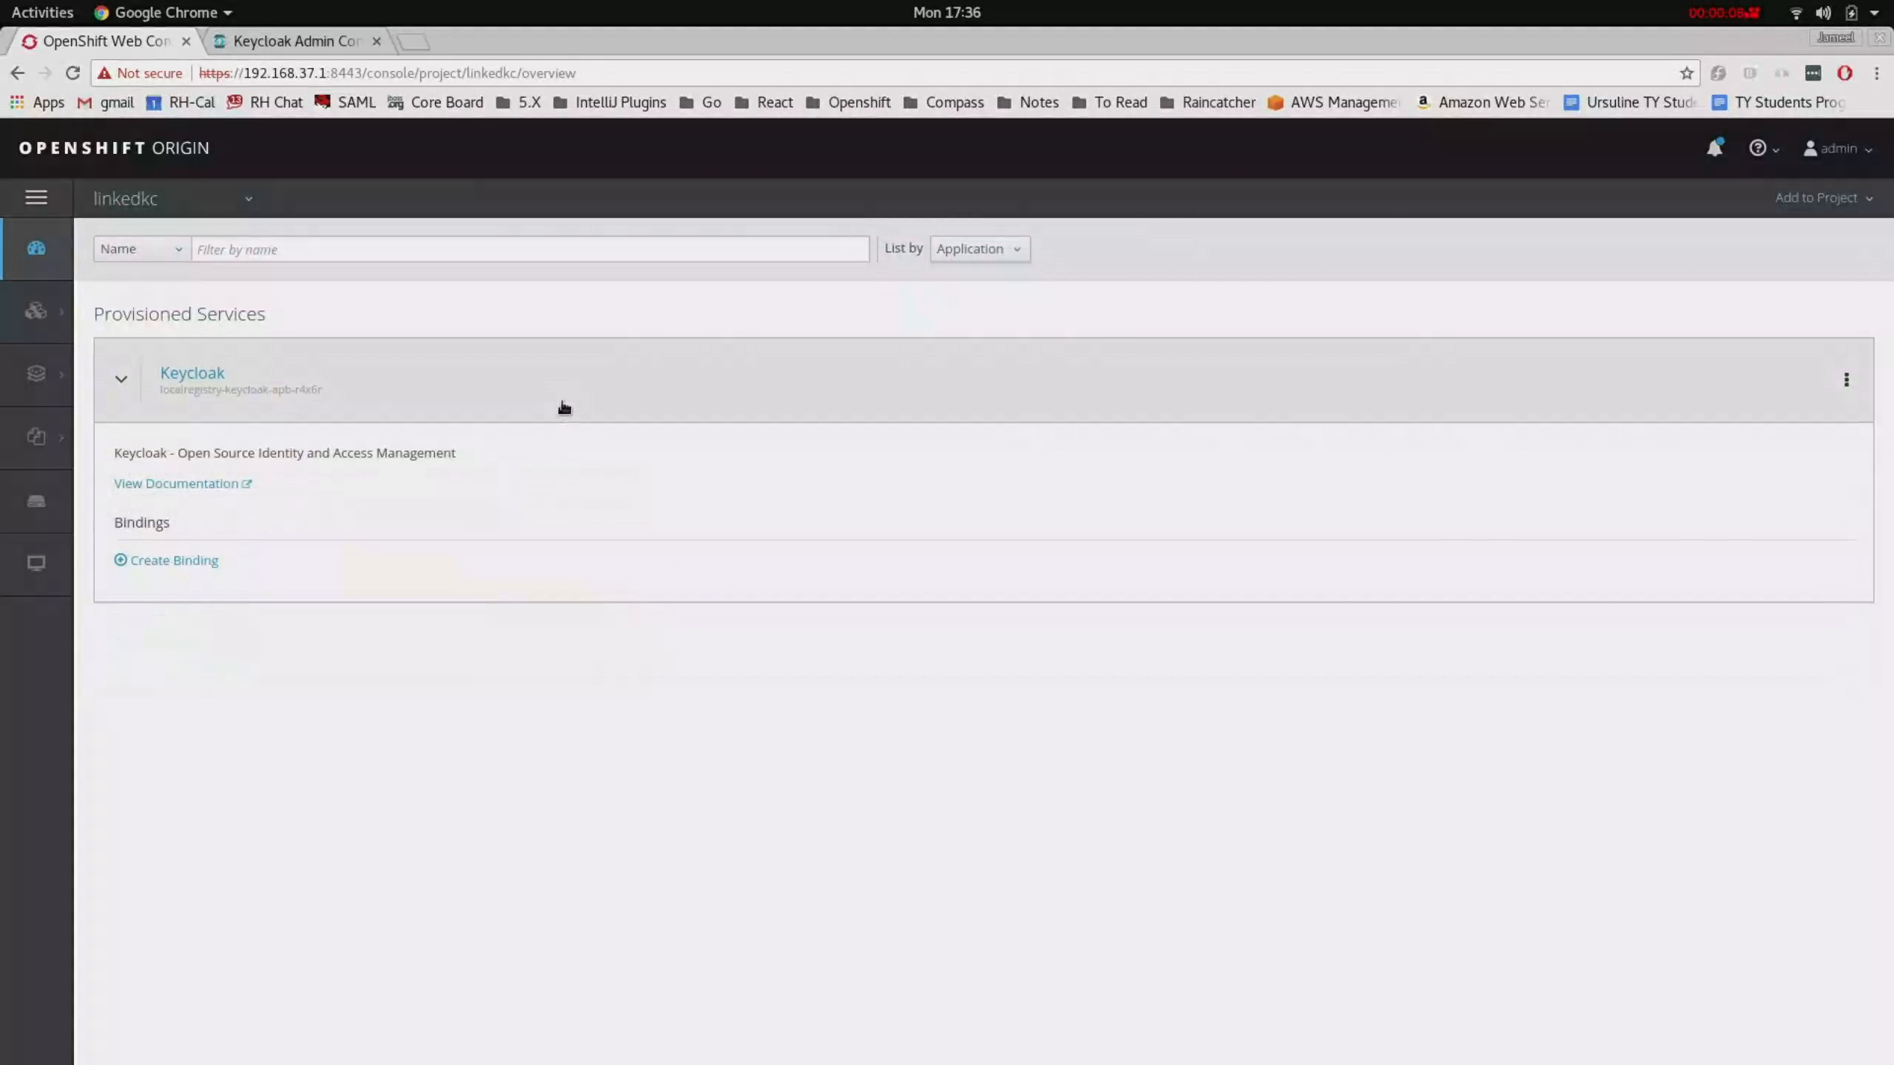
- Reveal the linkedkc project's keycloak secret
mouse_move(69, 456)
left_click(141, 389)
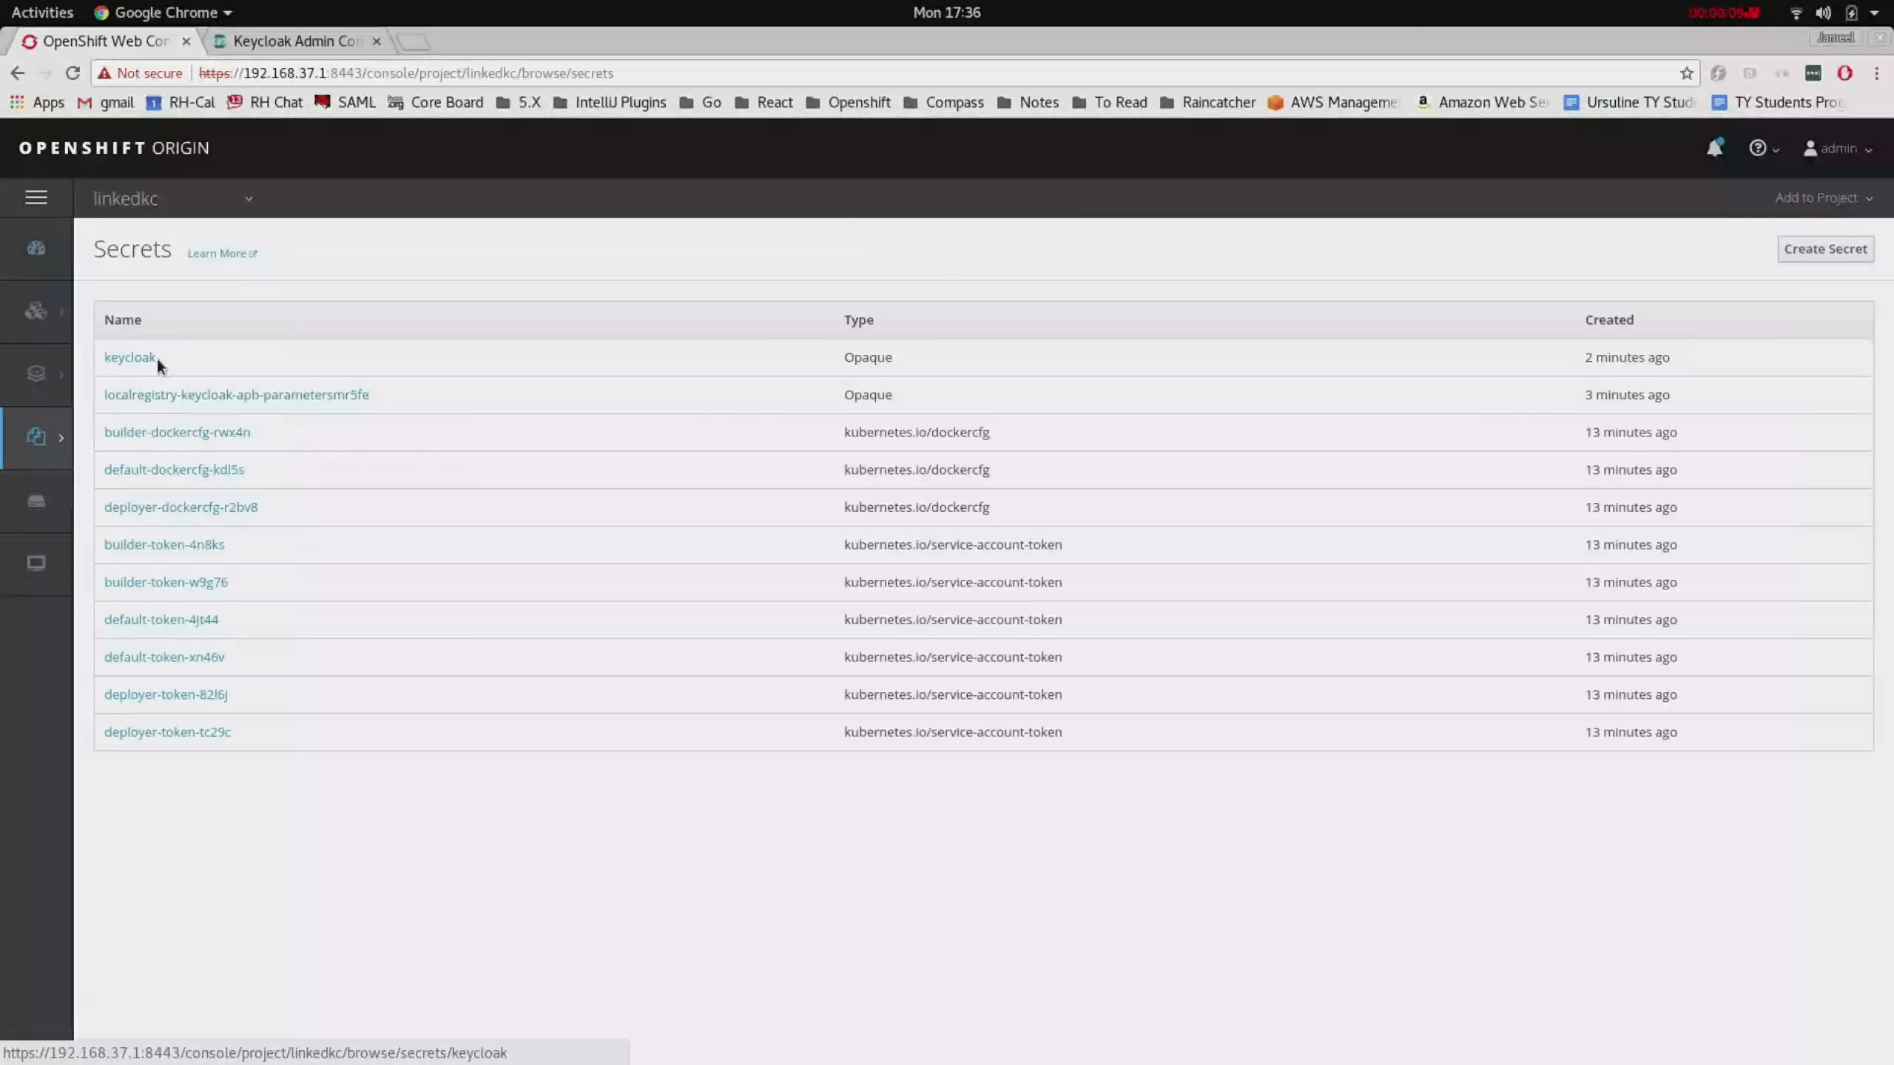
left_click(130, 357)
left_click(212, 336)
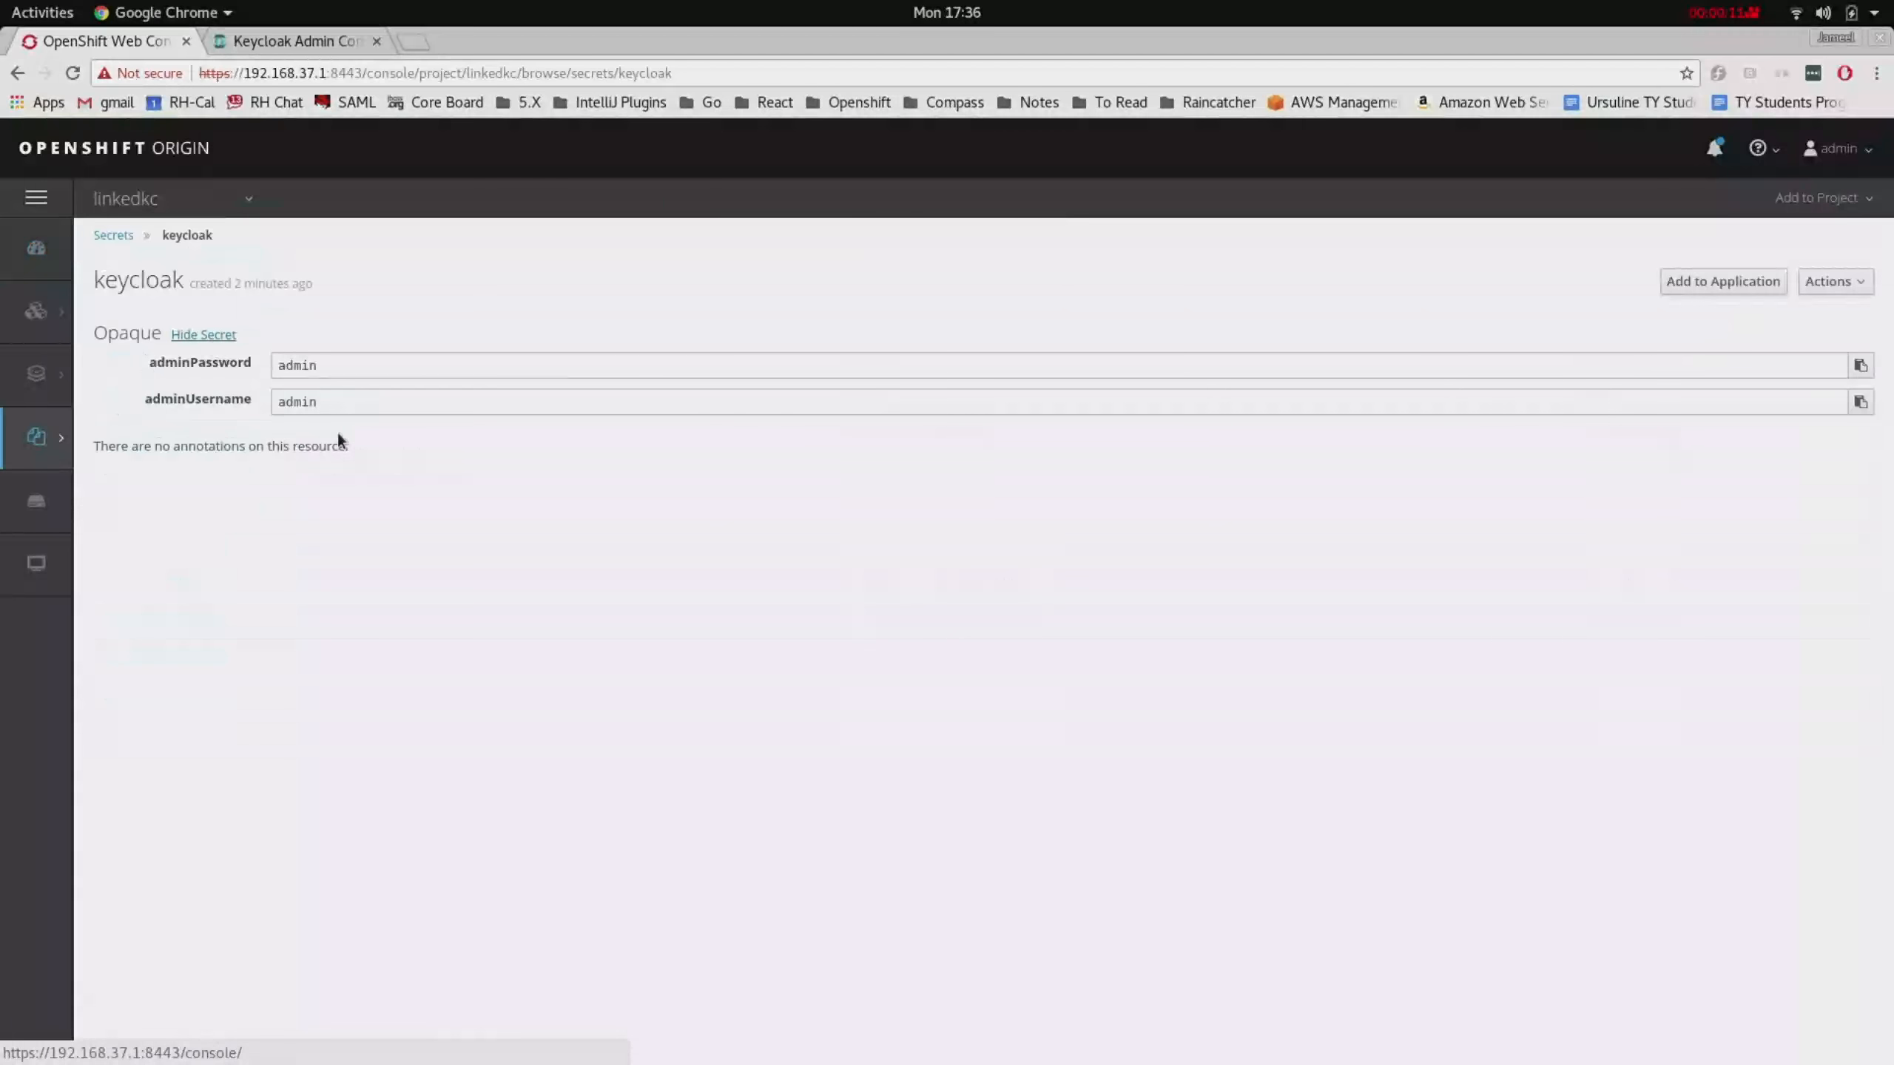
- Open the linkedkc keycloak config map showing realm linkedkc and the sharedkc URI
mouse_move(78, 440)
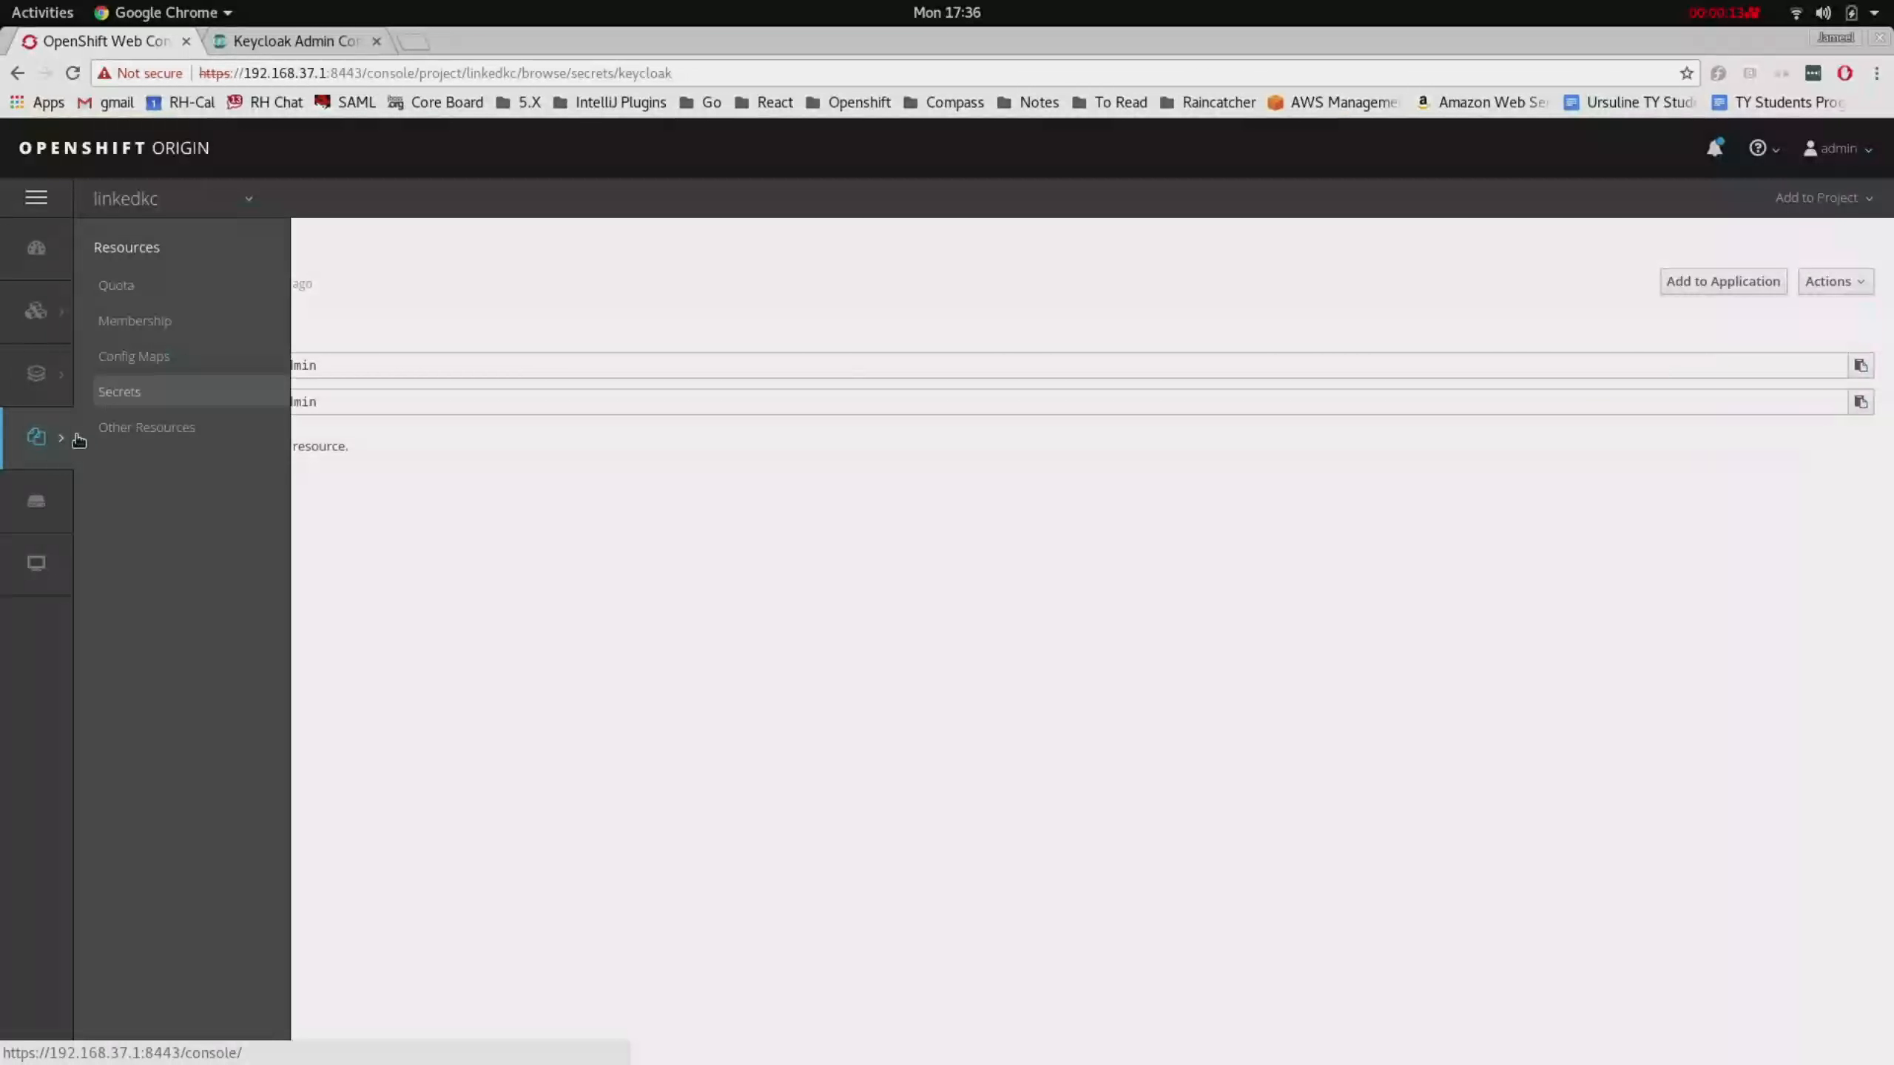
left_click(134, 356)
left_click(145, 393)
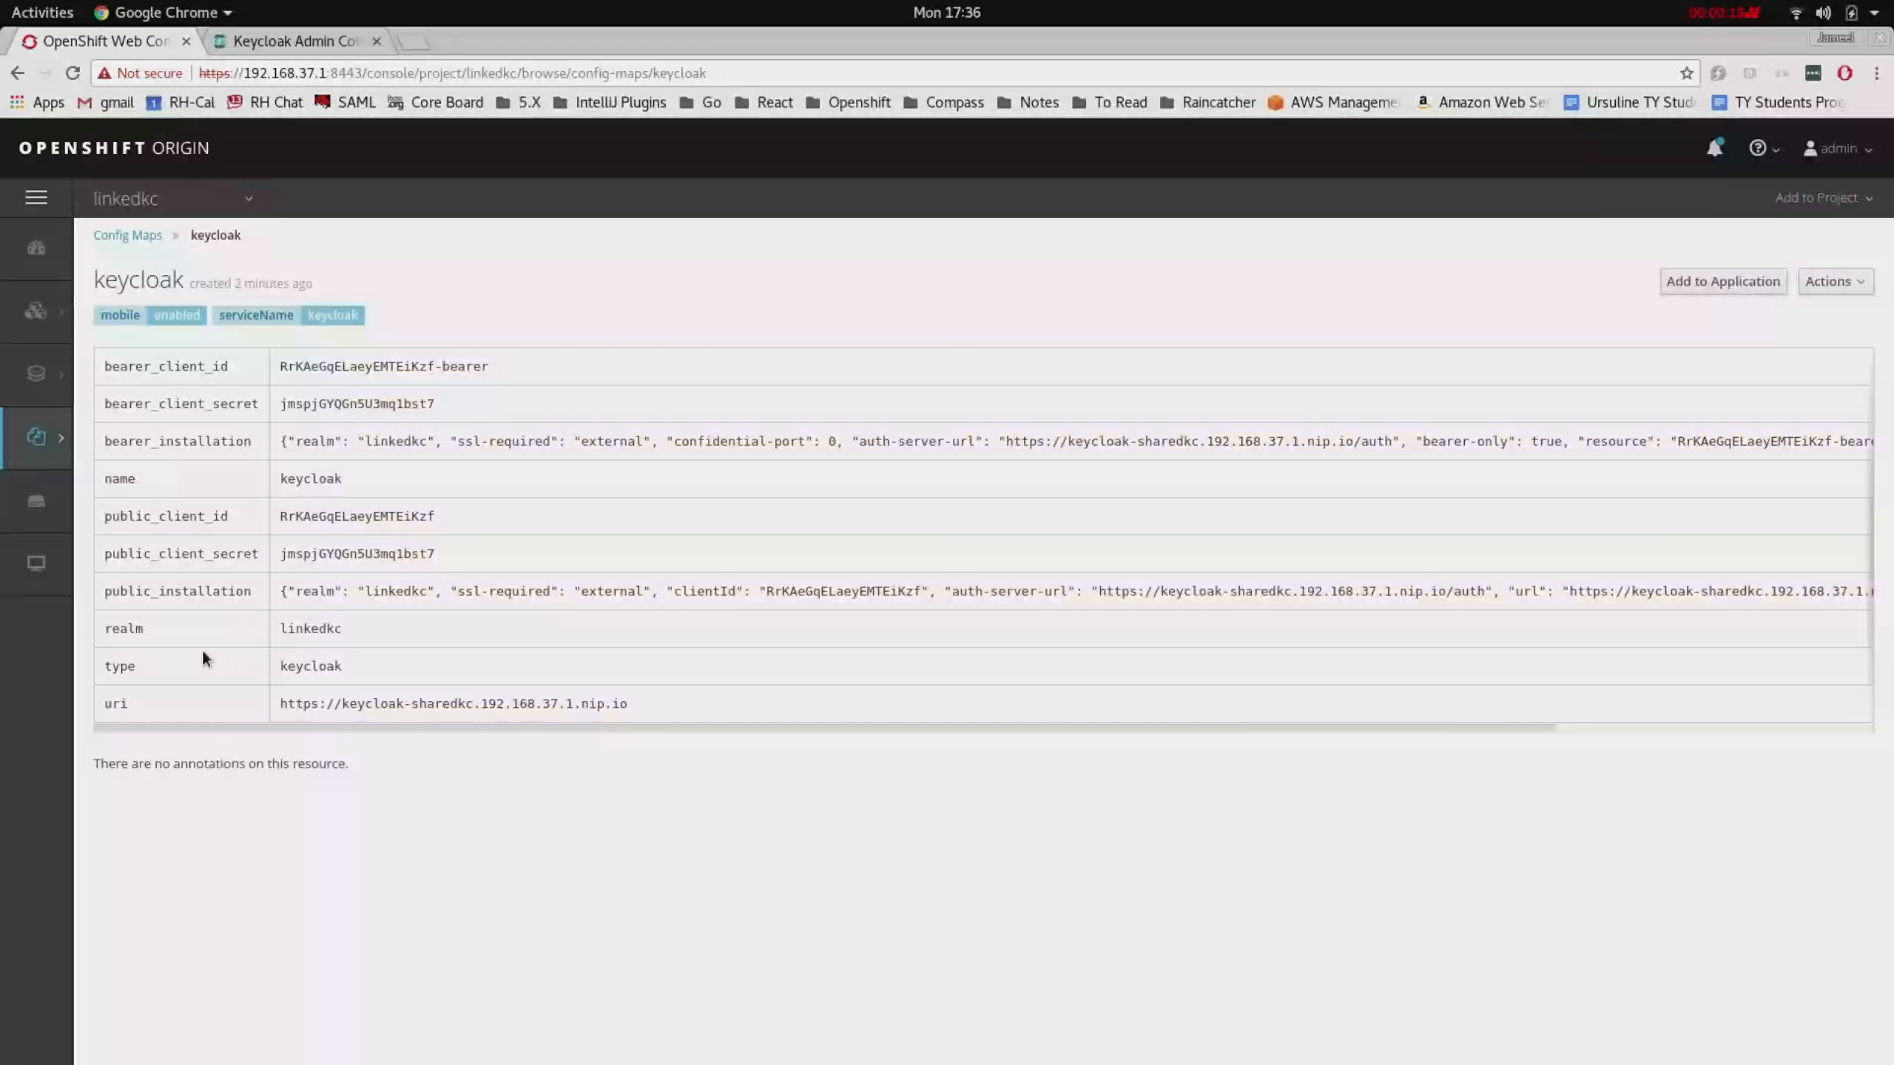
left_click(314, 41)
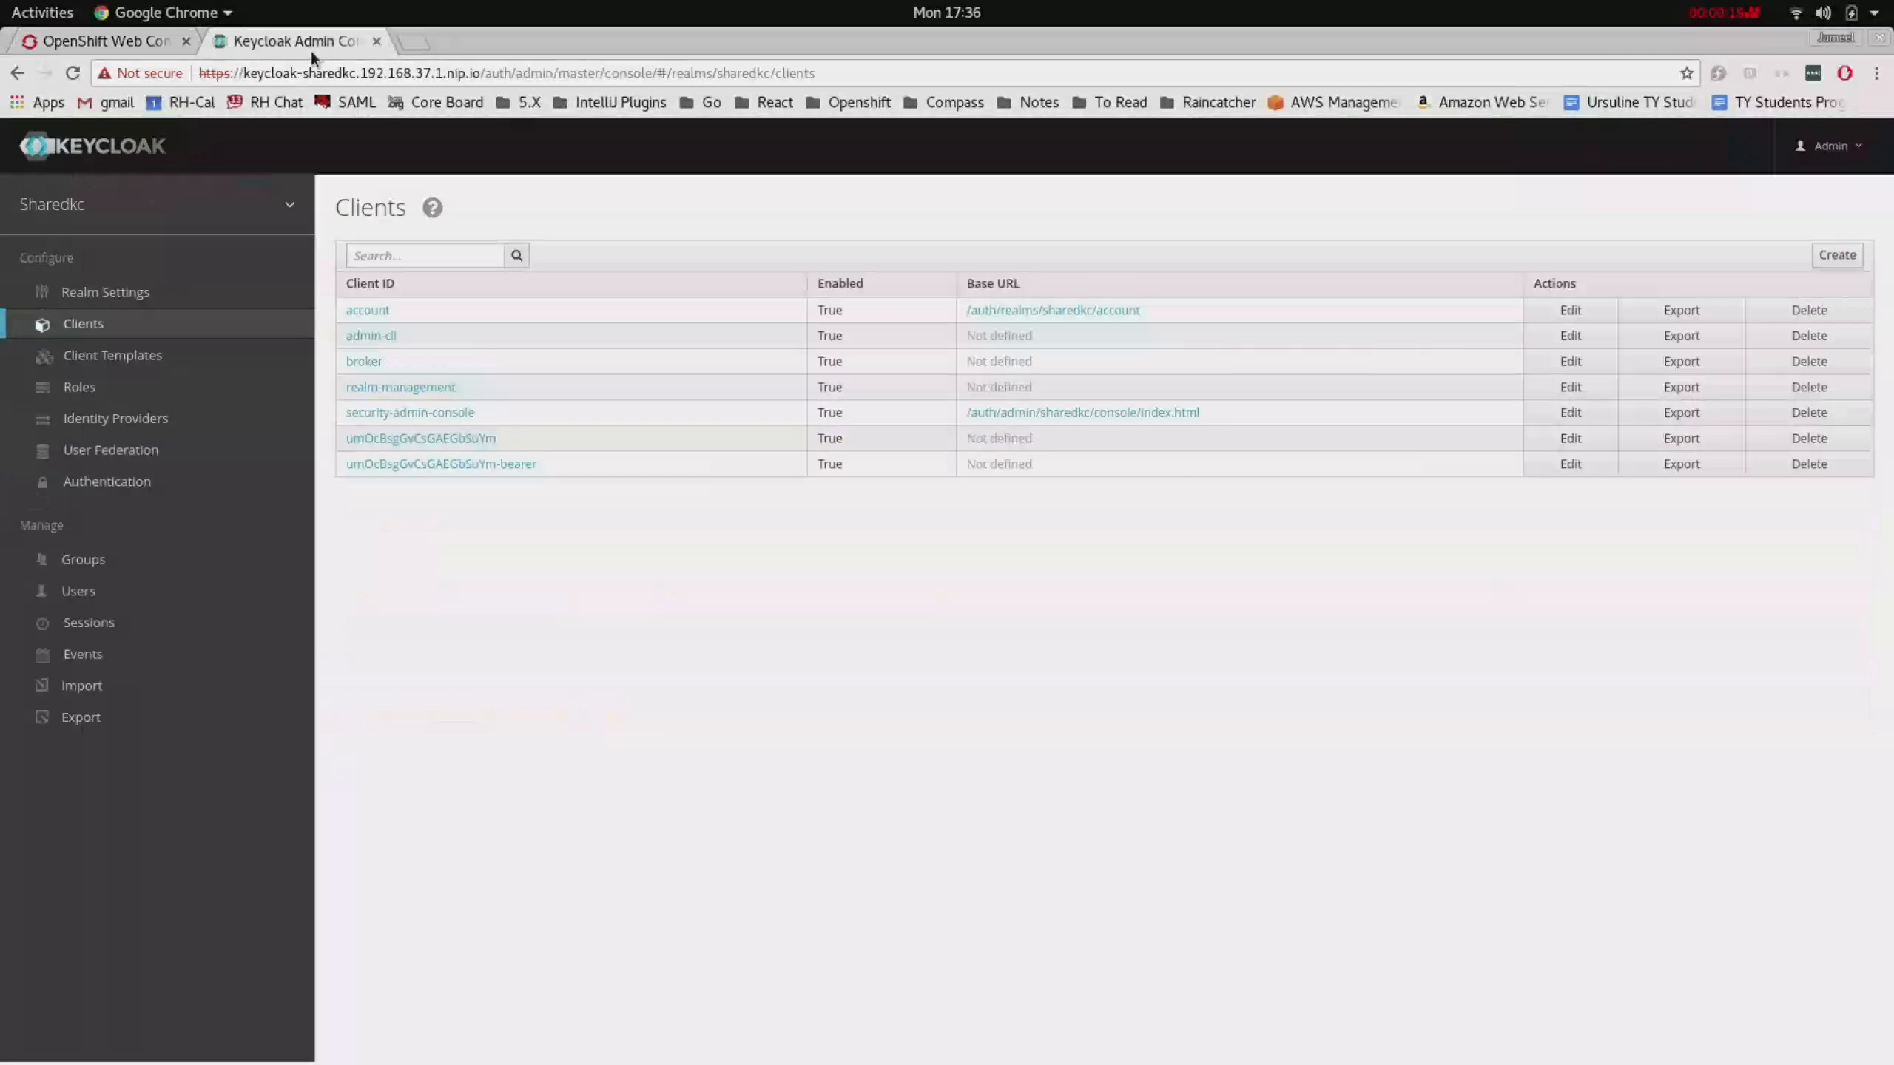
left_click(73, 73)
mouse_move(171, 209)
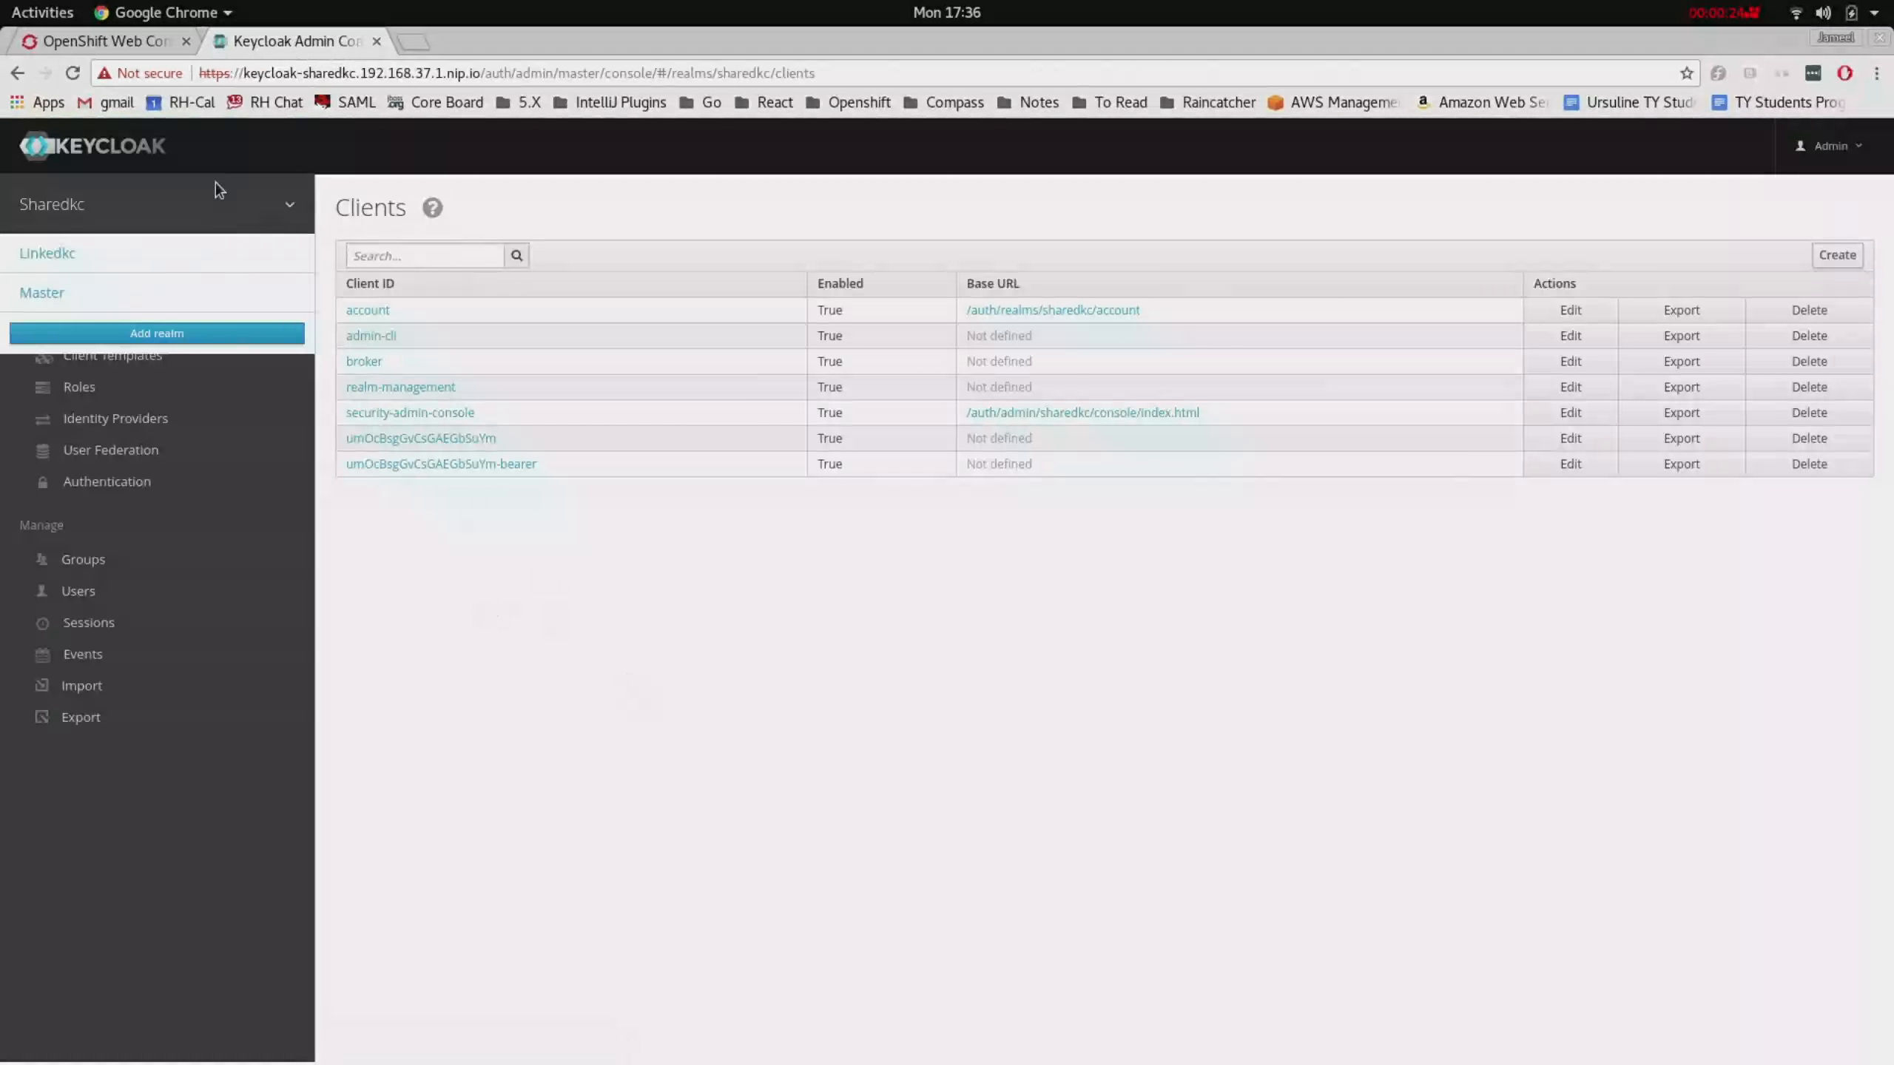
left_click(150, 270)
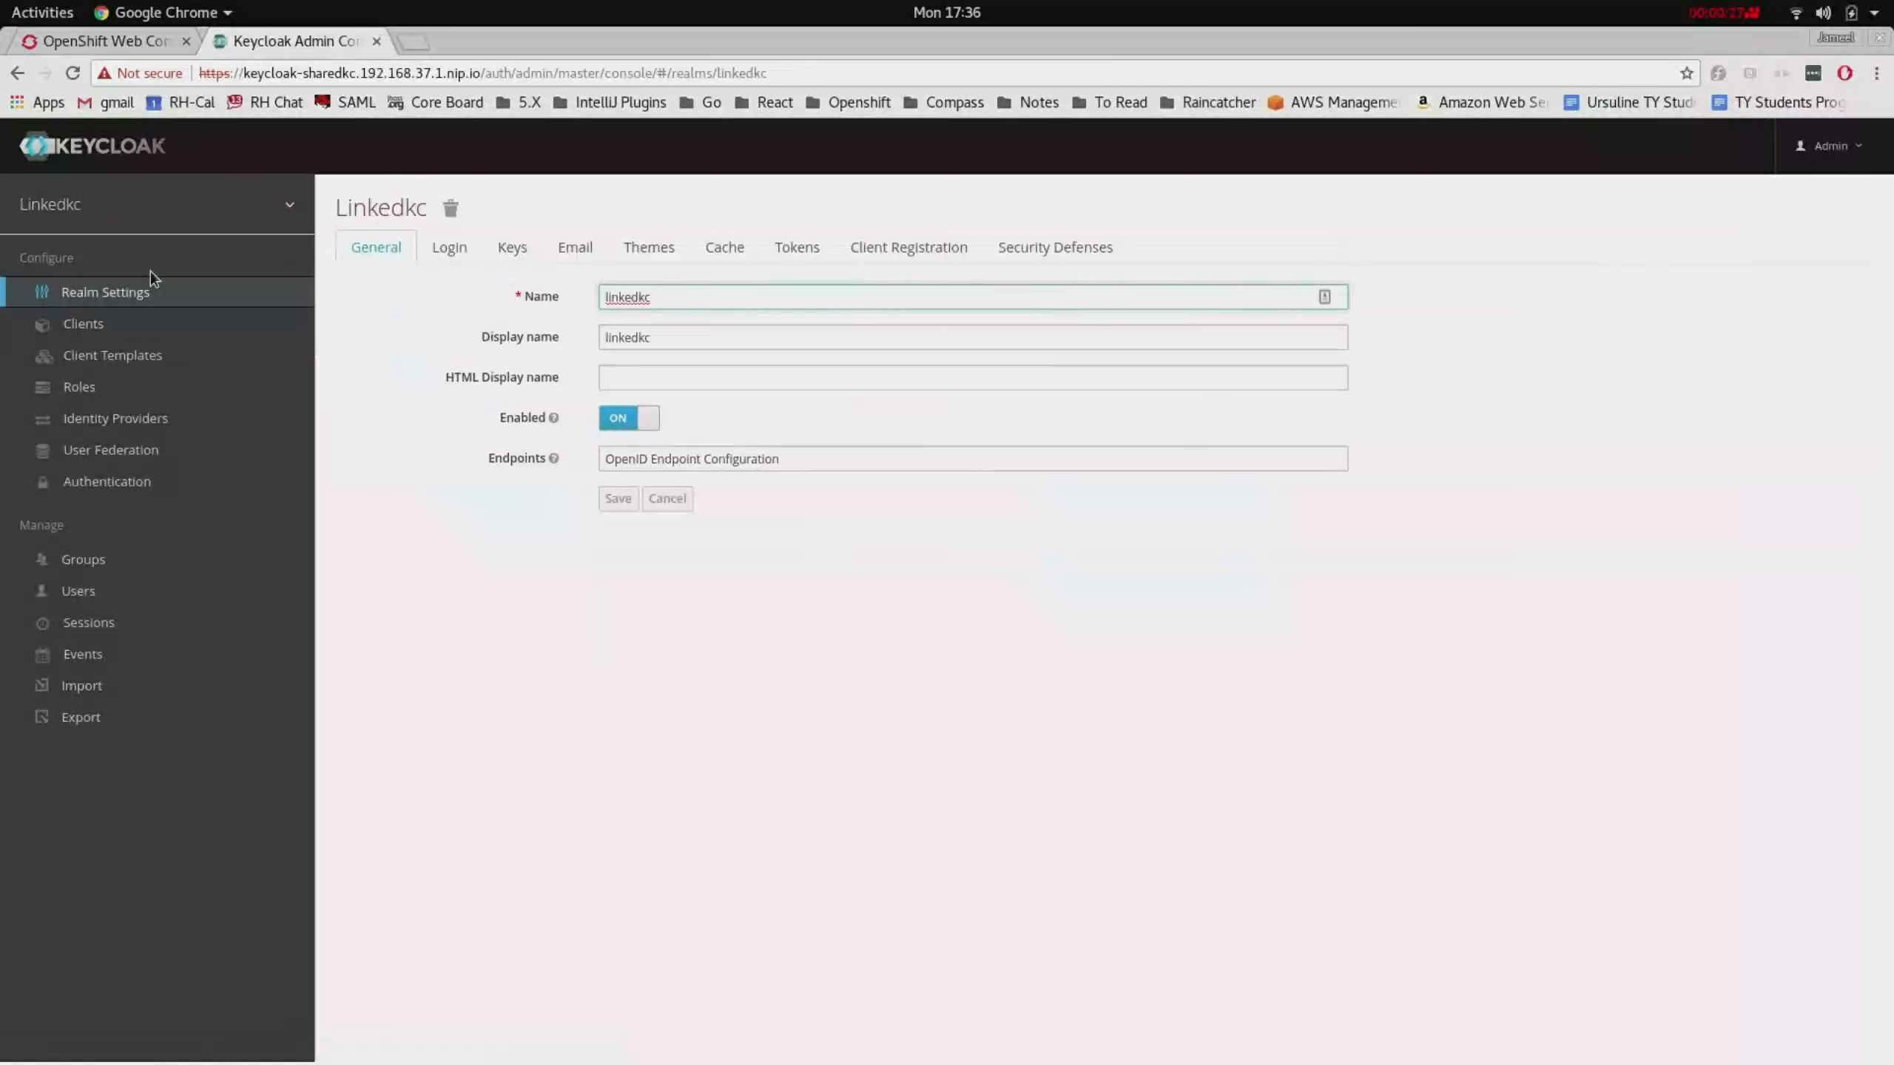
left_click(131, 327)
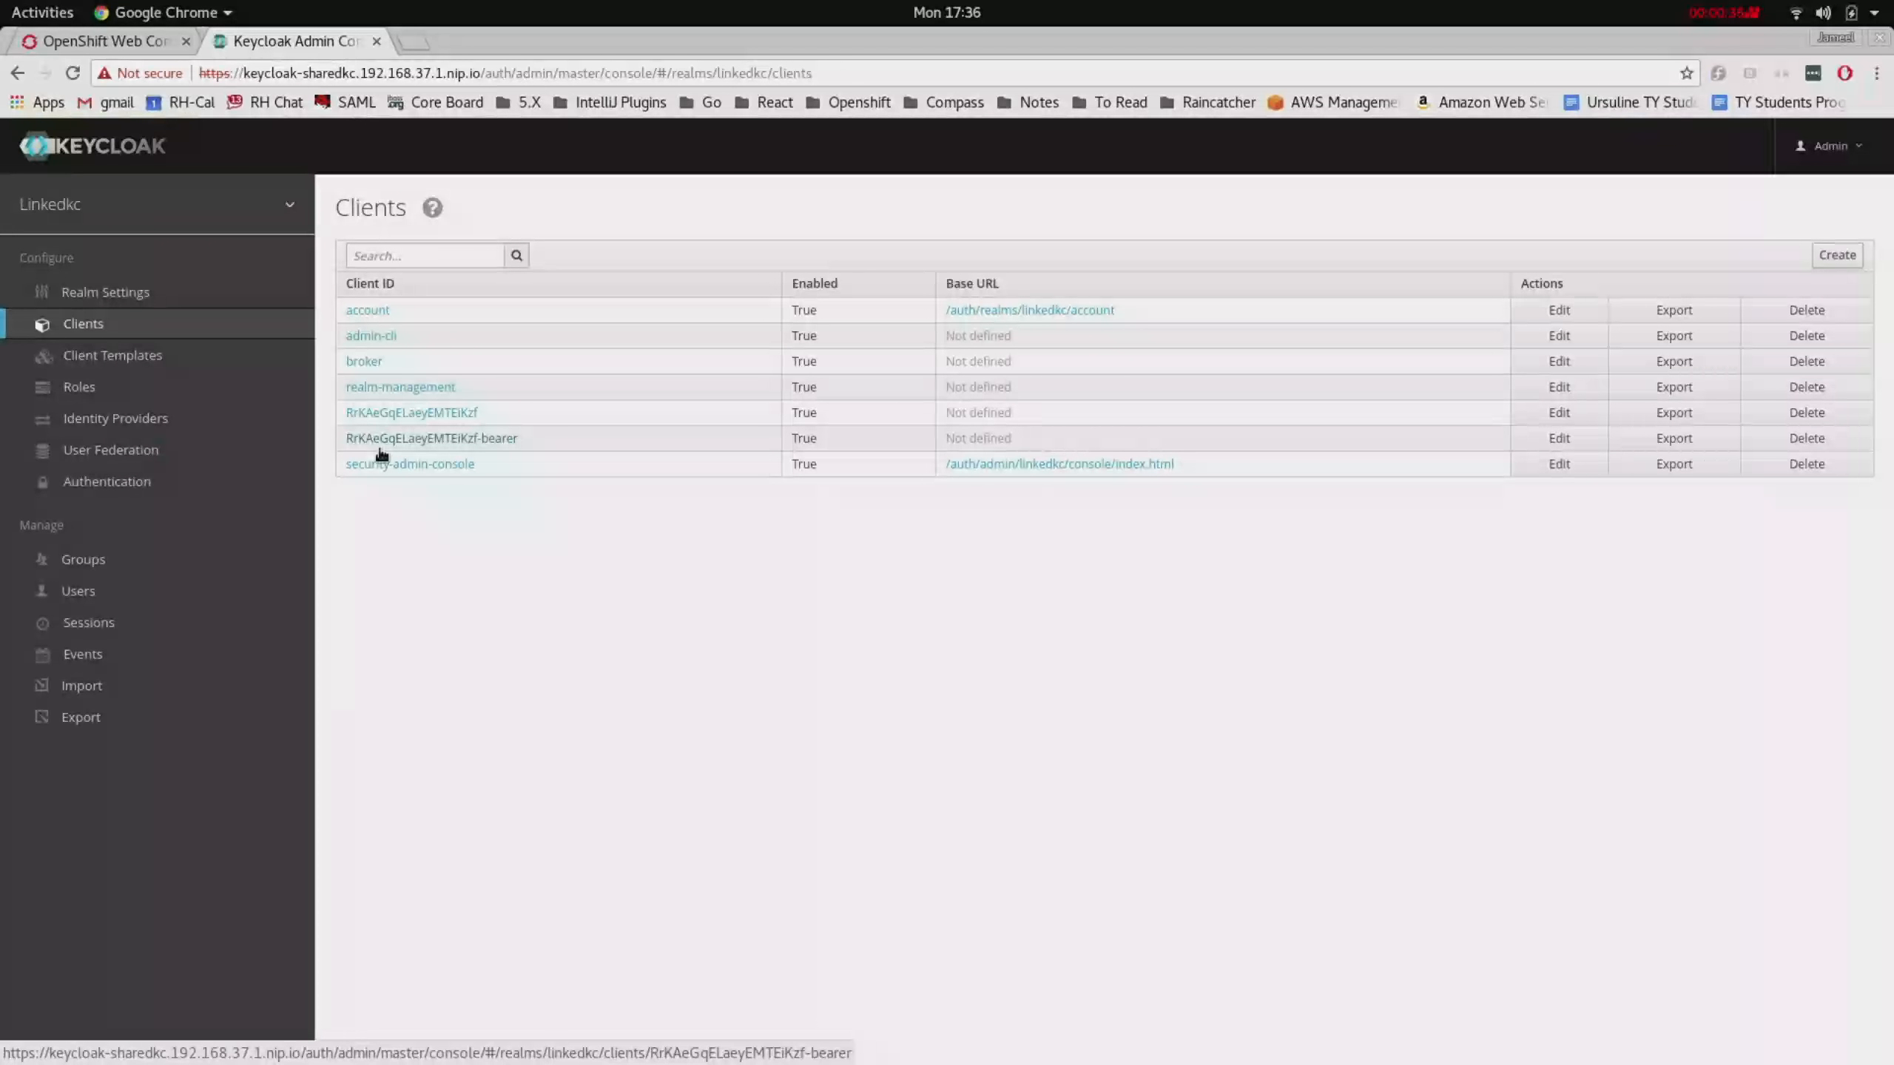
left_click(104, 41)
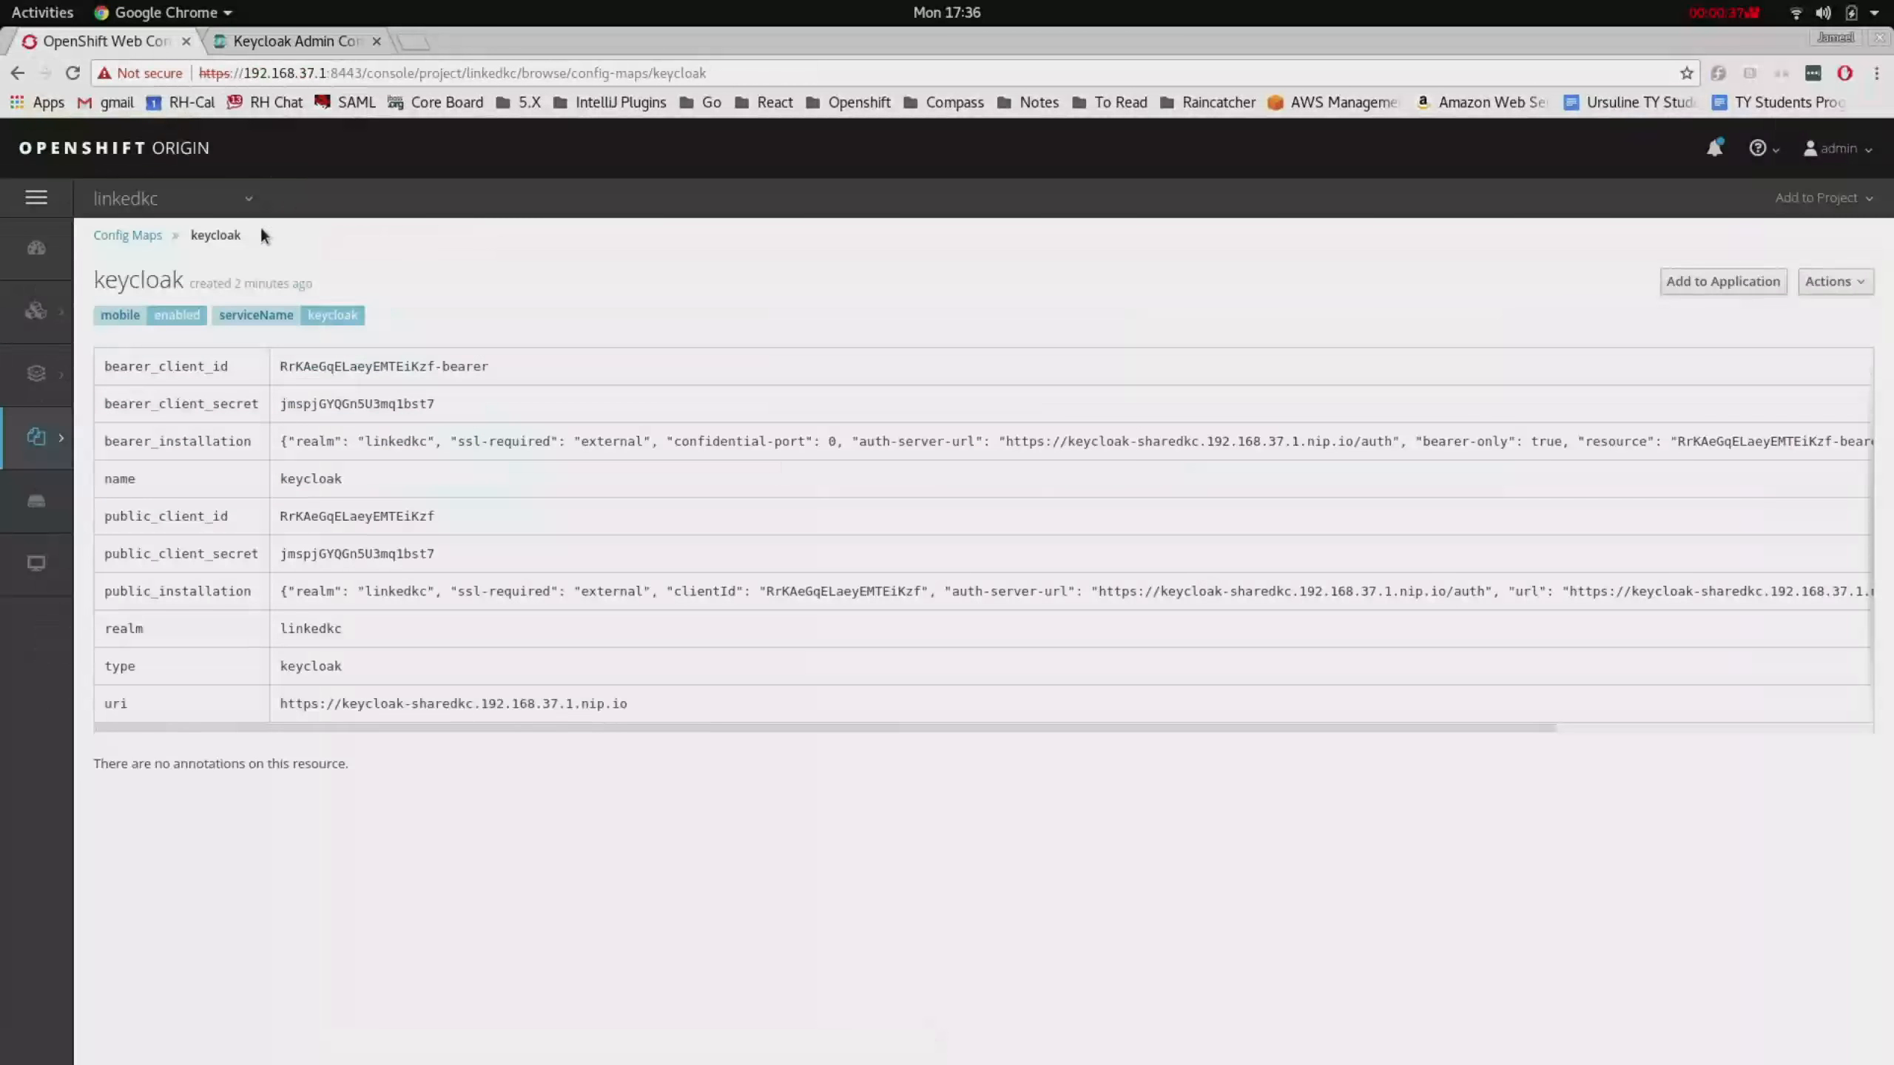
- Switch to sharedkc and create a Keycloak binding with fh-sync as the client's service
left_click(247, 199)
left_click(174, 736)
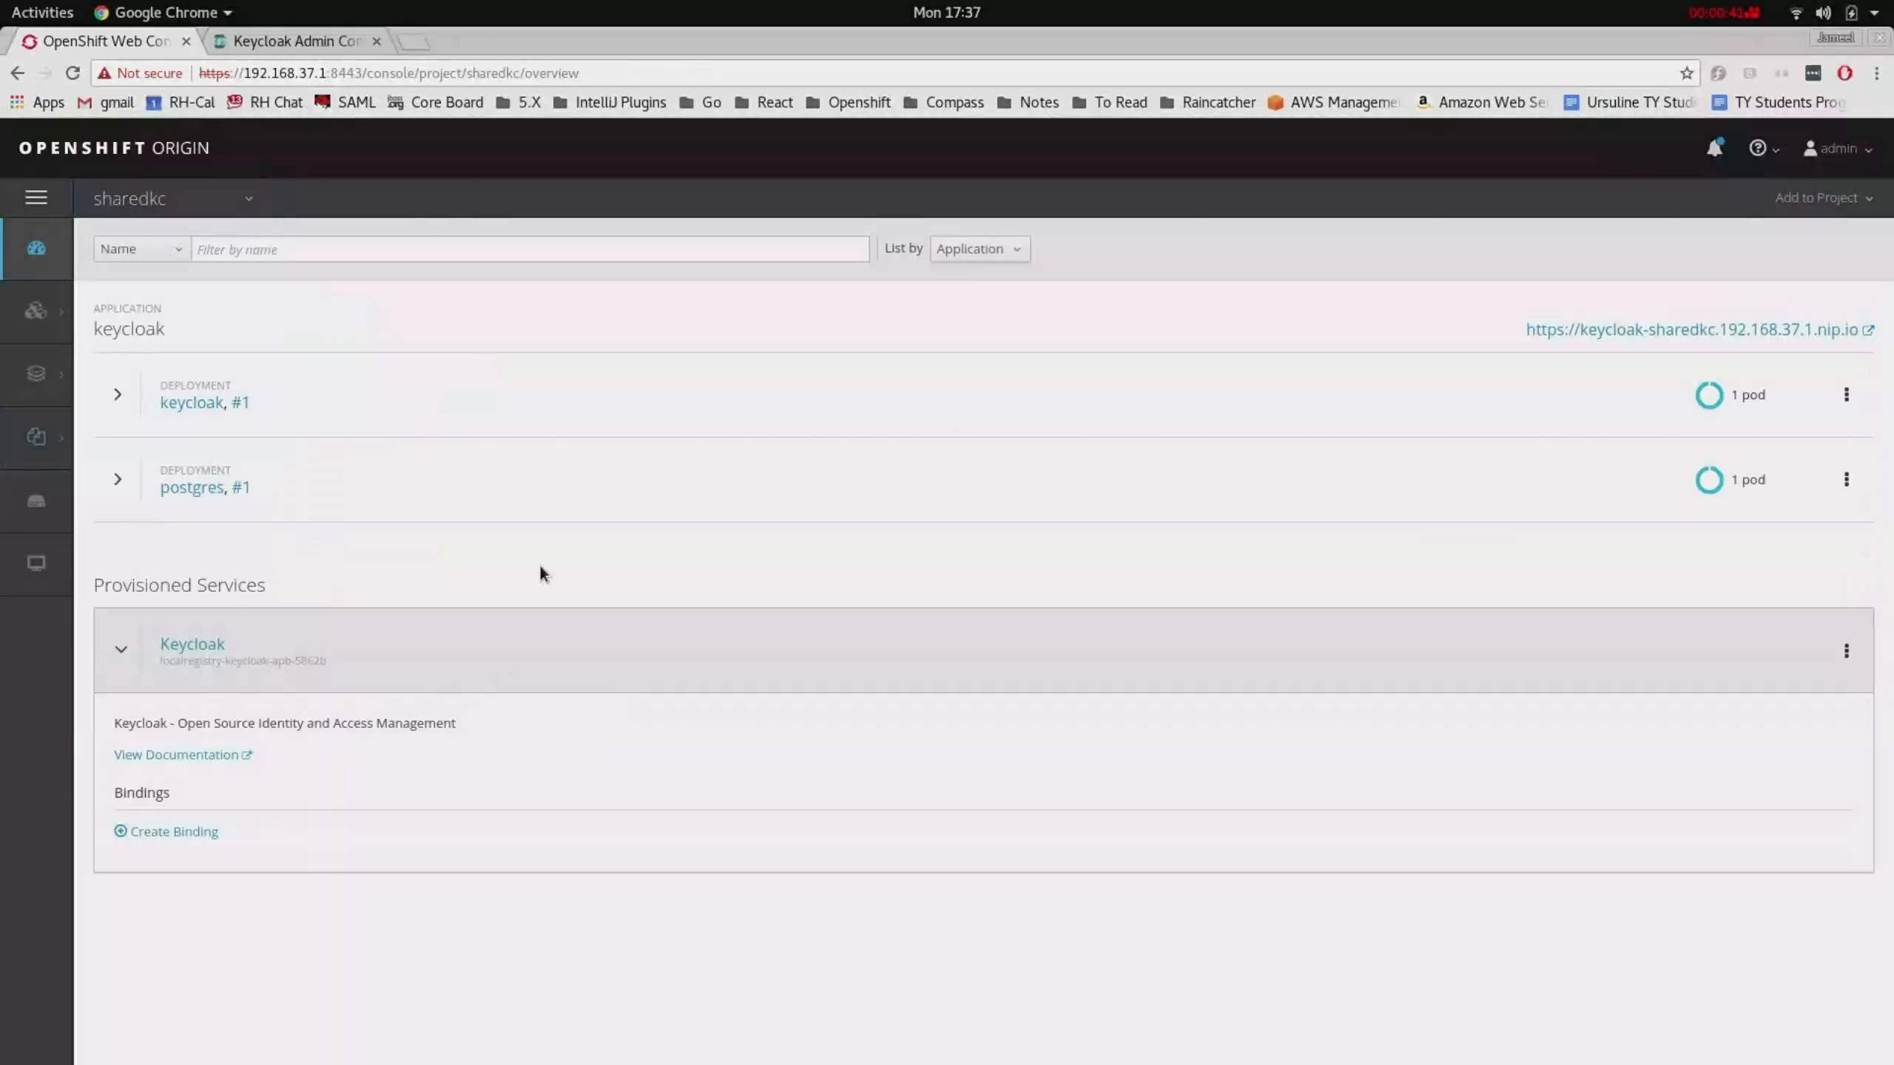
left_click(207, 832)
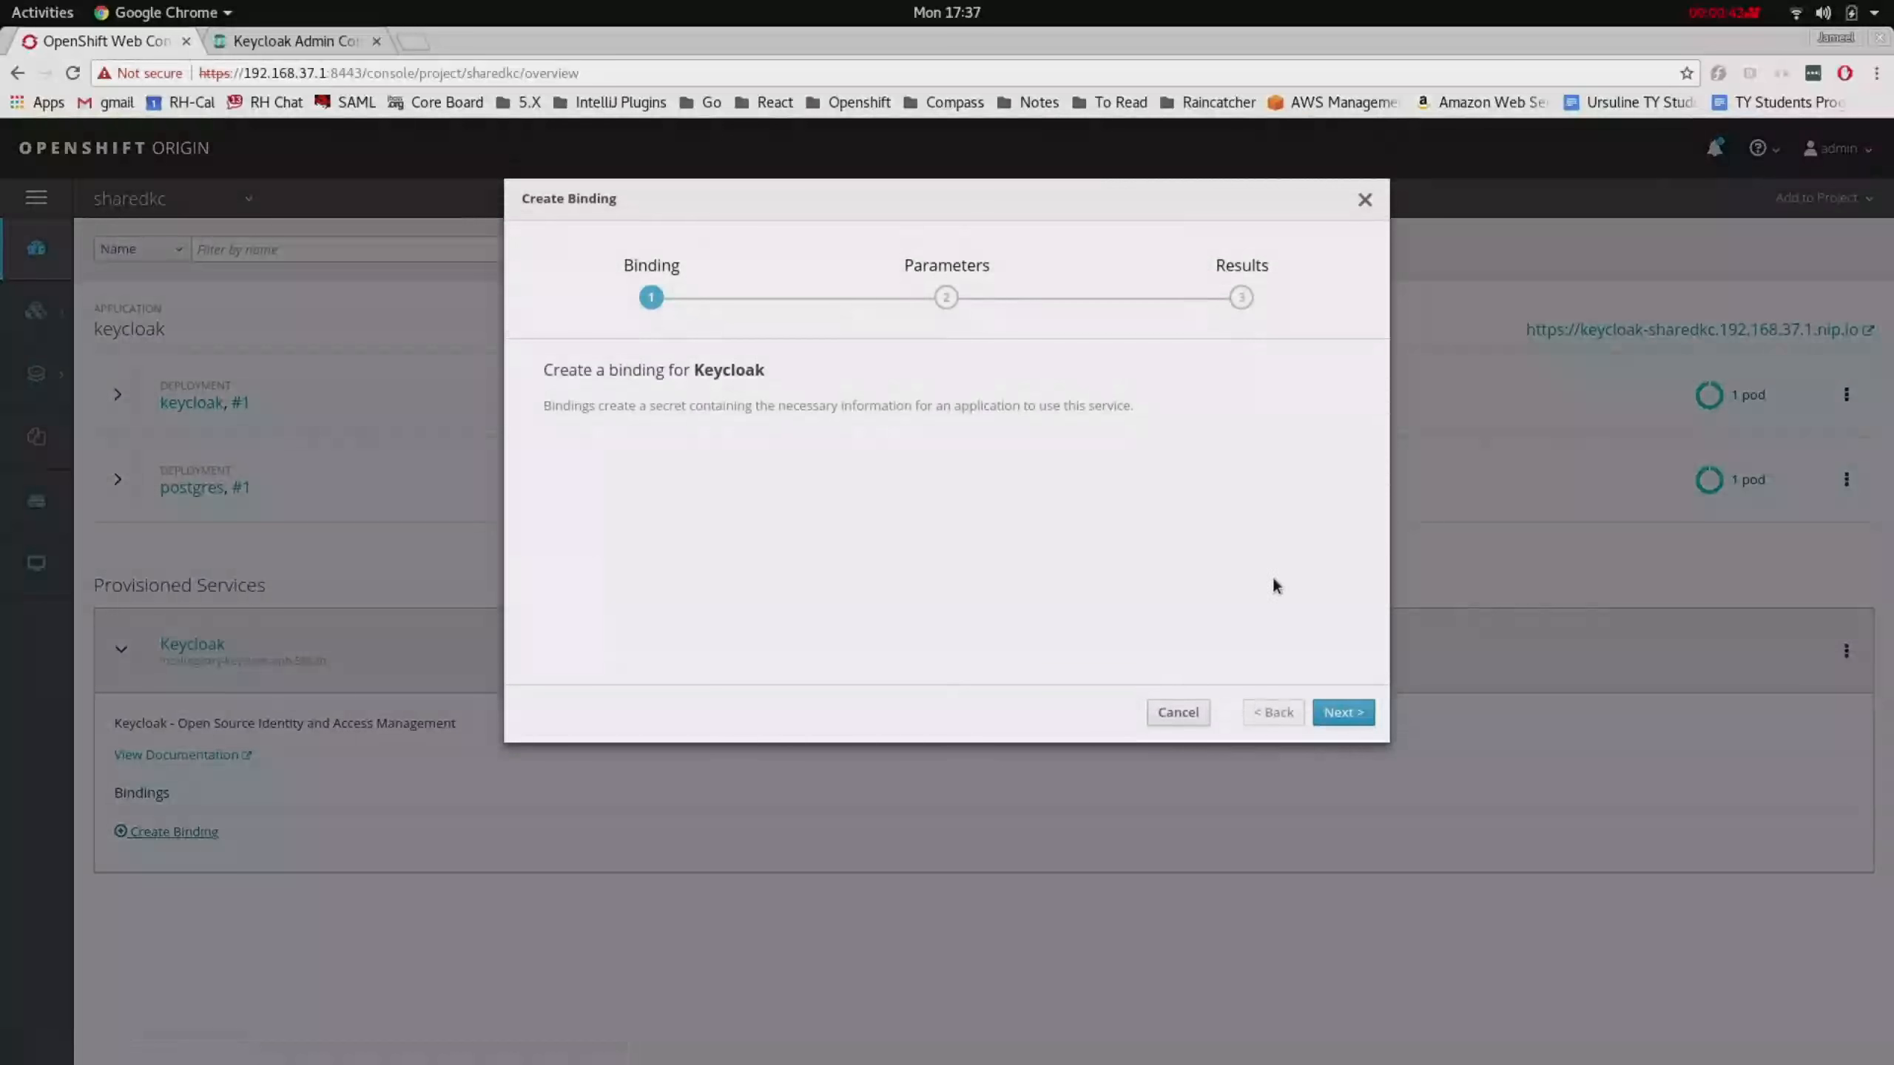
left_click(1343, 712)
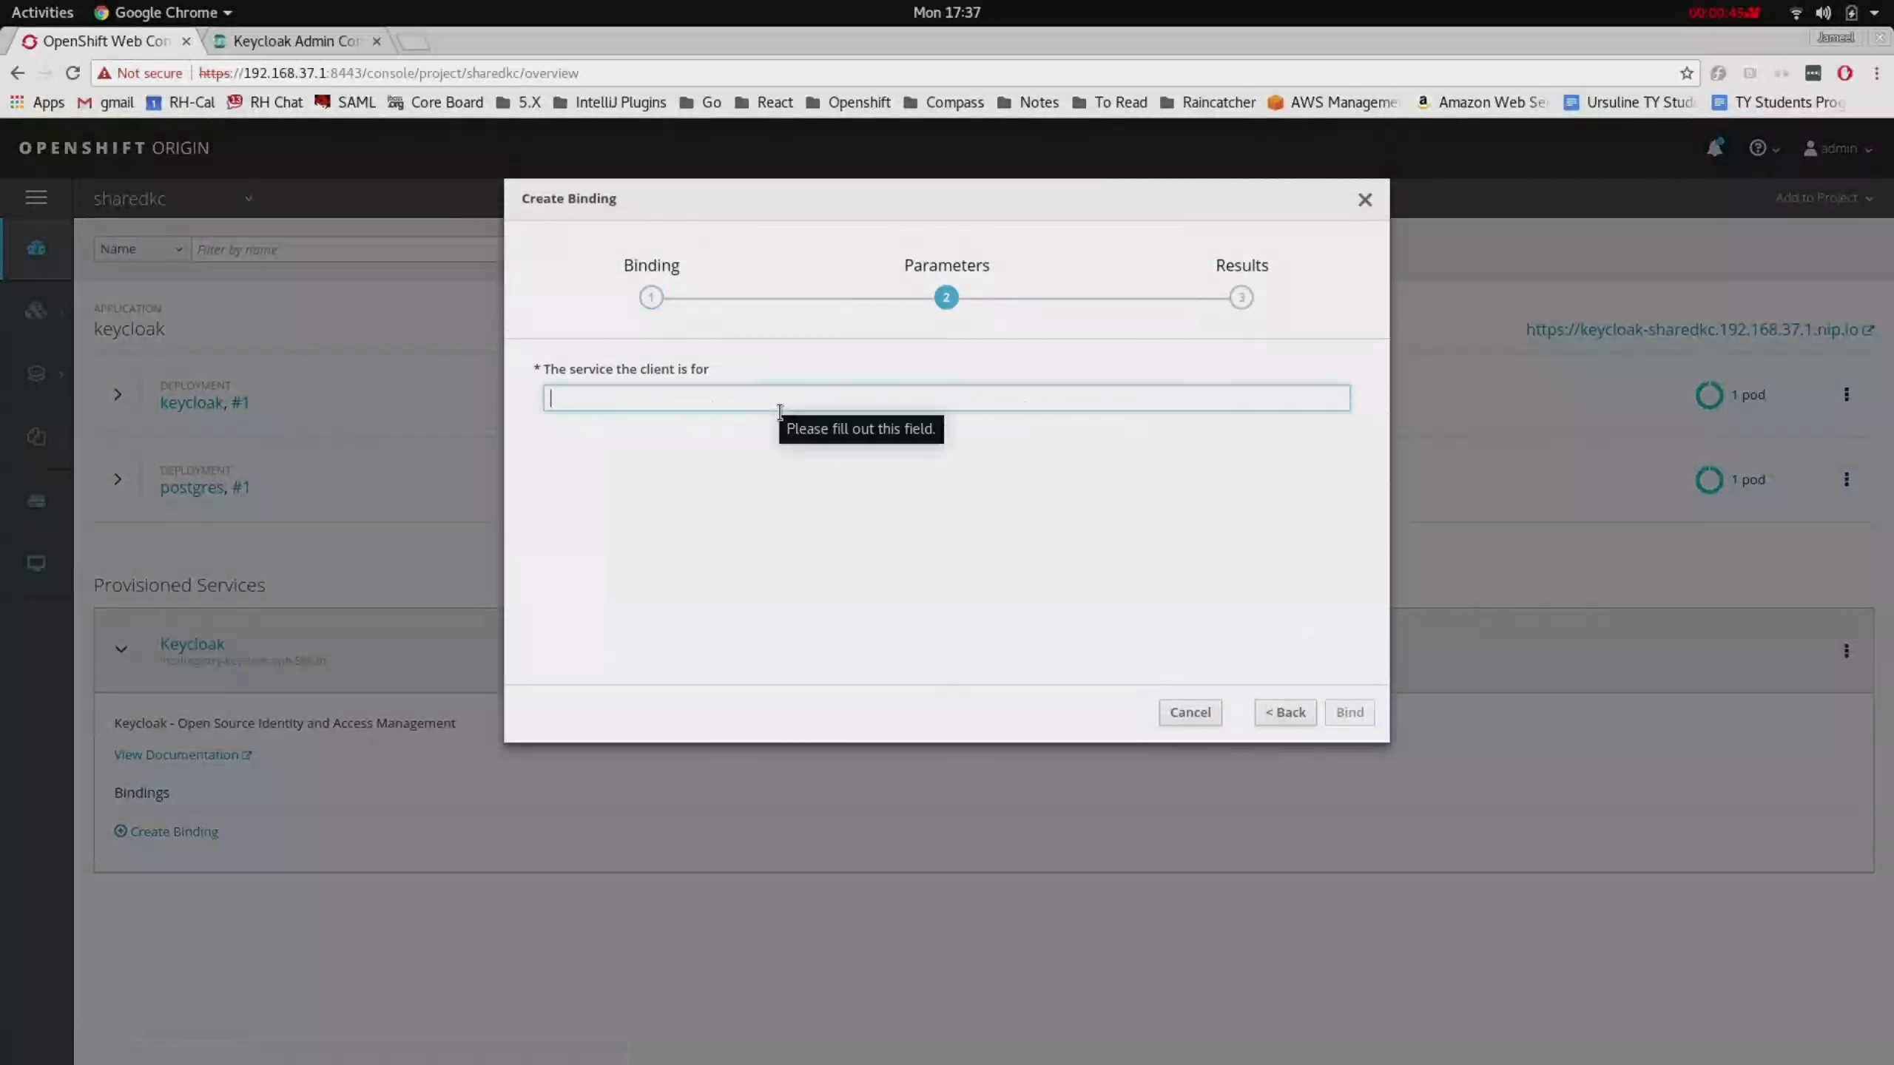
type("fh-syn")
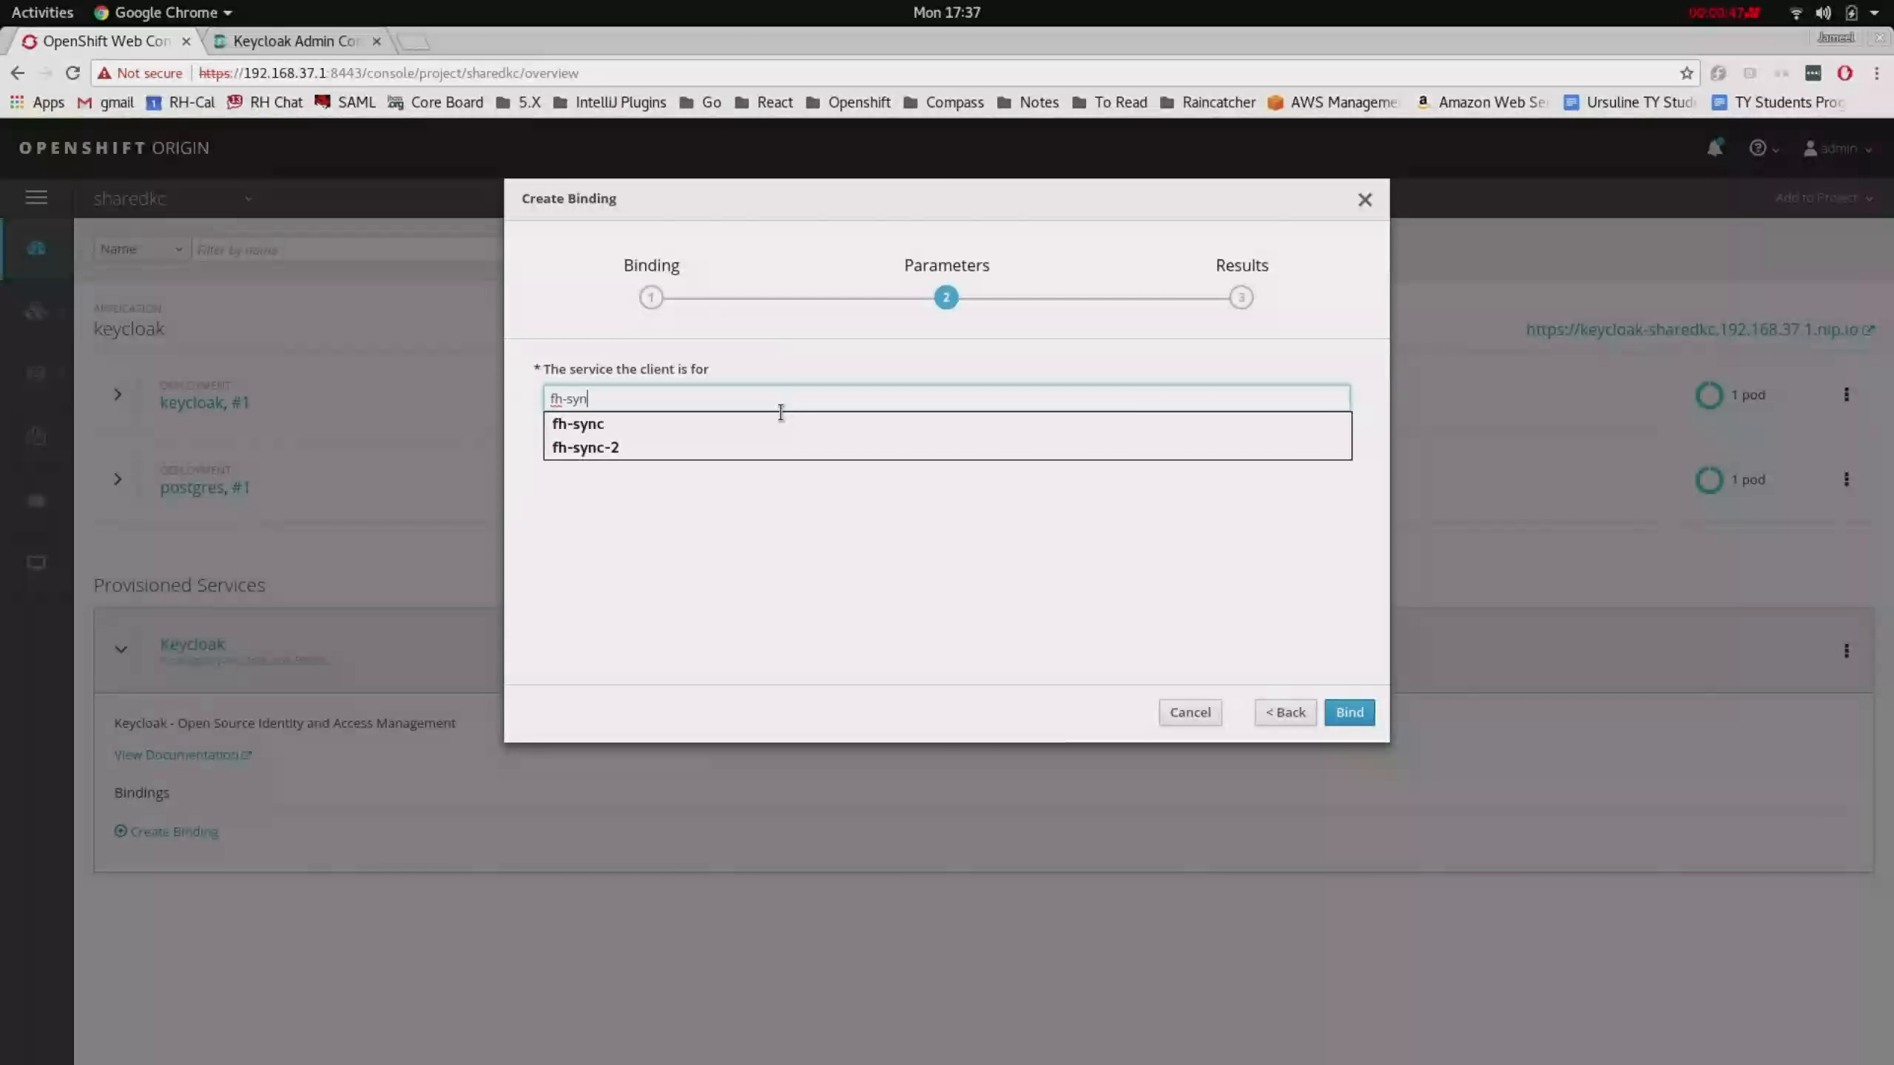
type("c")
left_click(787, 502)
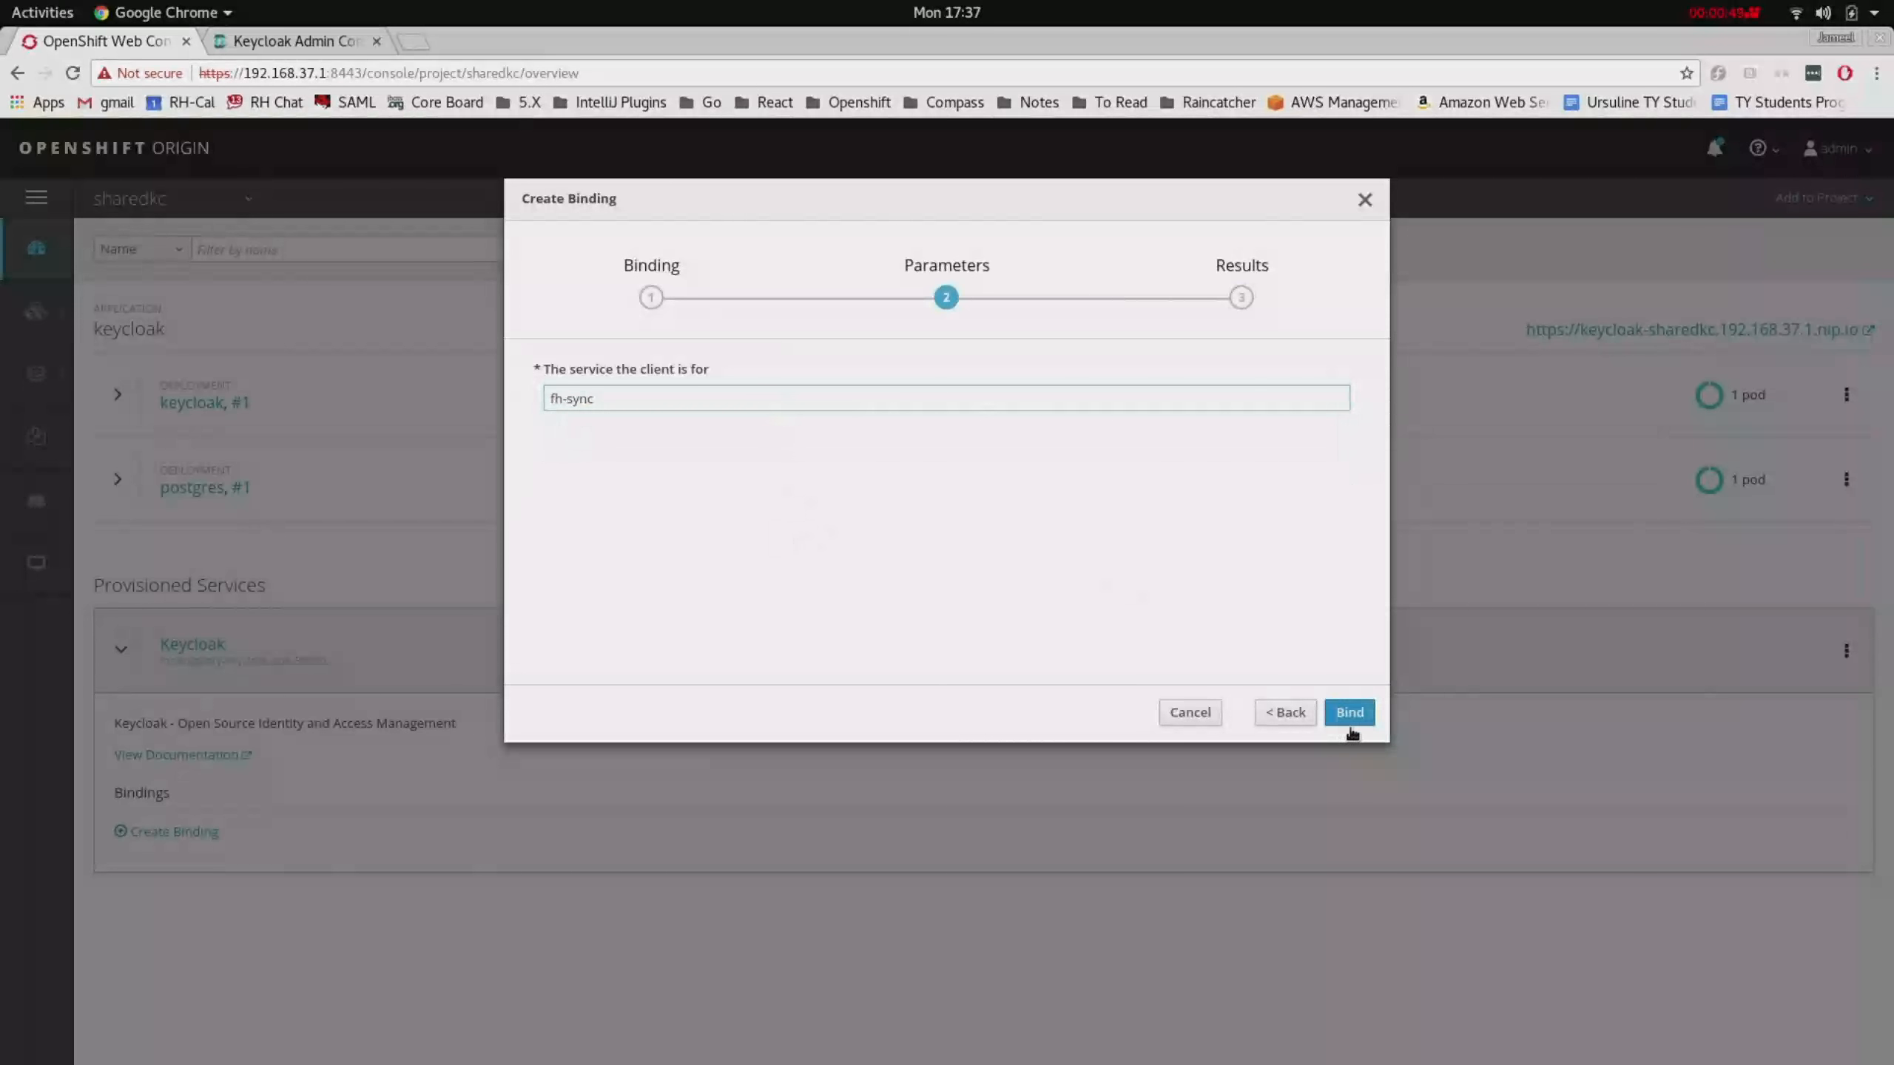
left_click(1350, 716)
left_click(1348, 714)
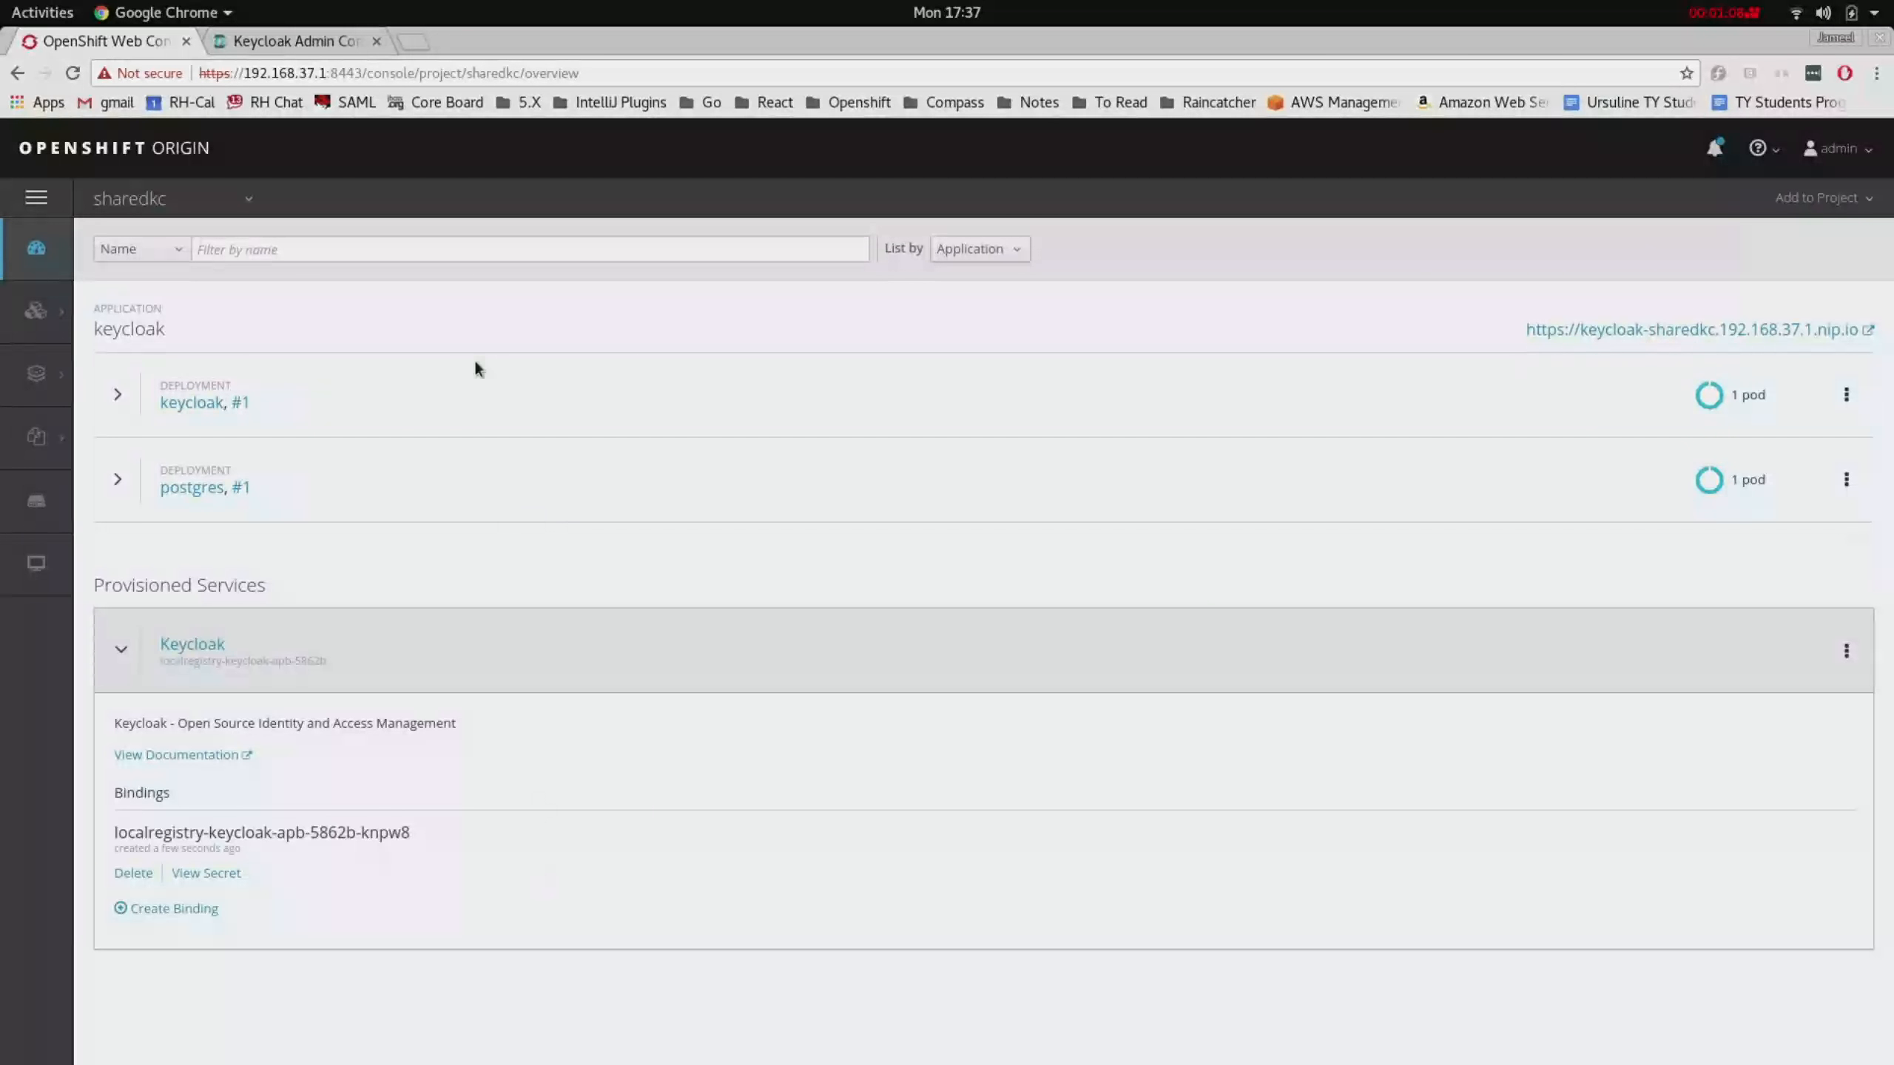
left_click(302, 41)
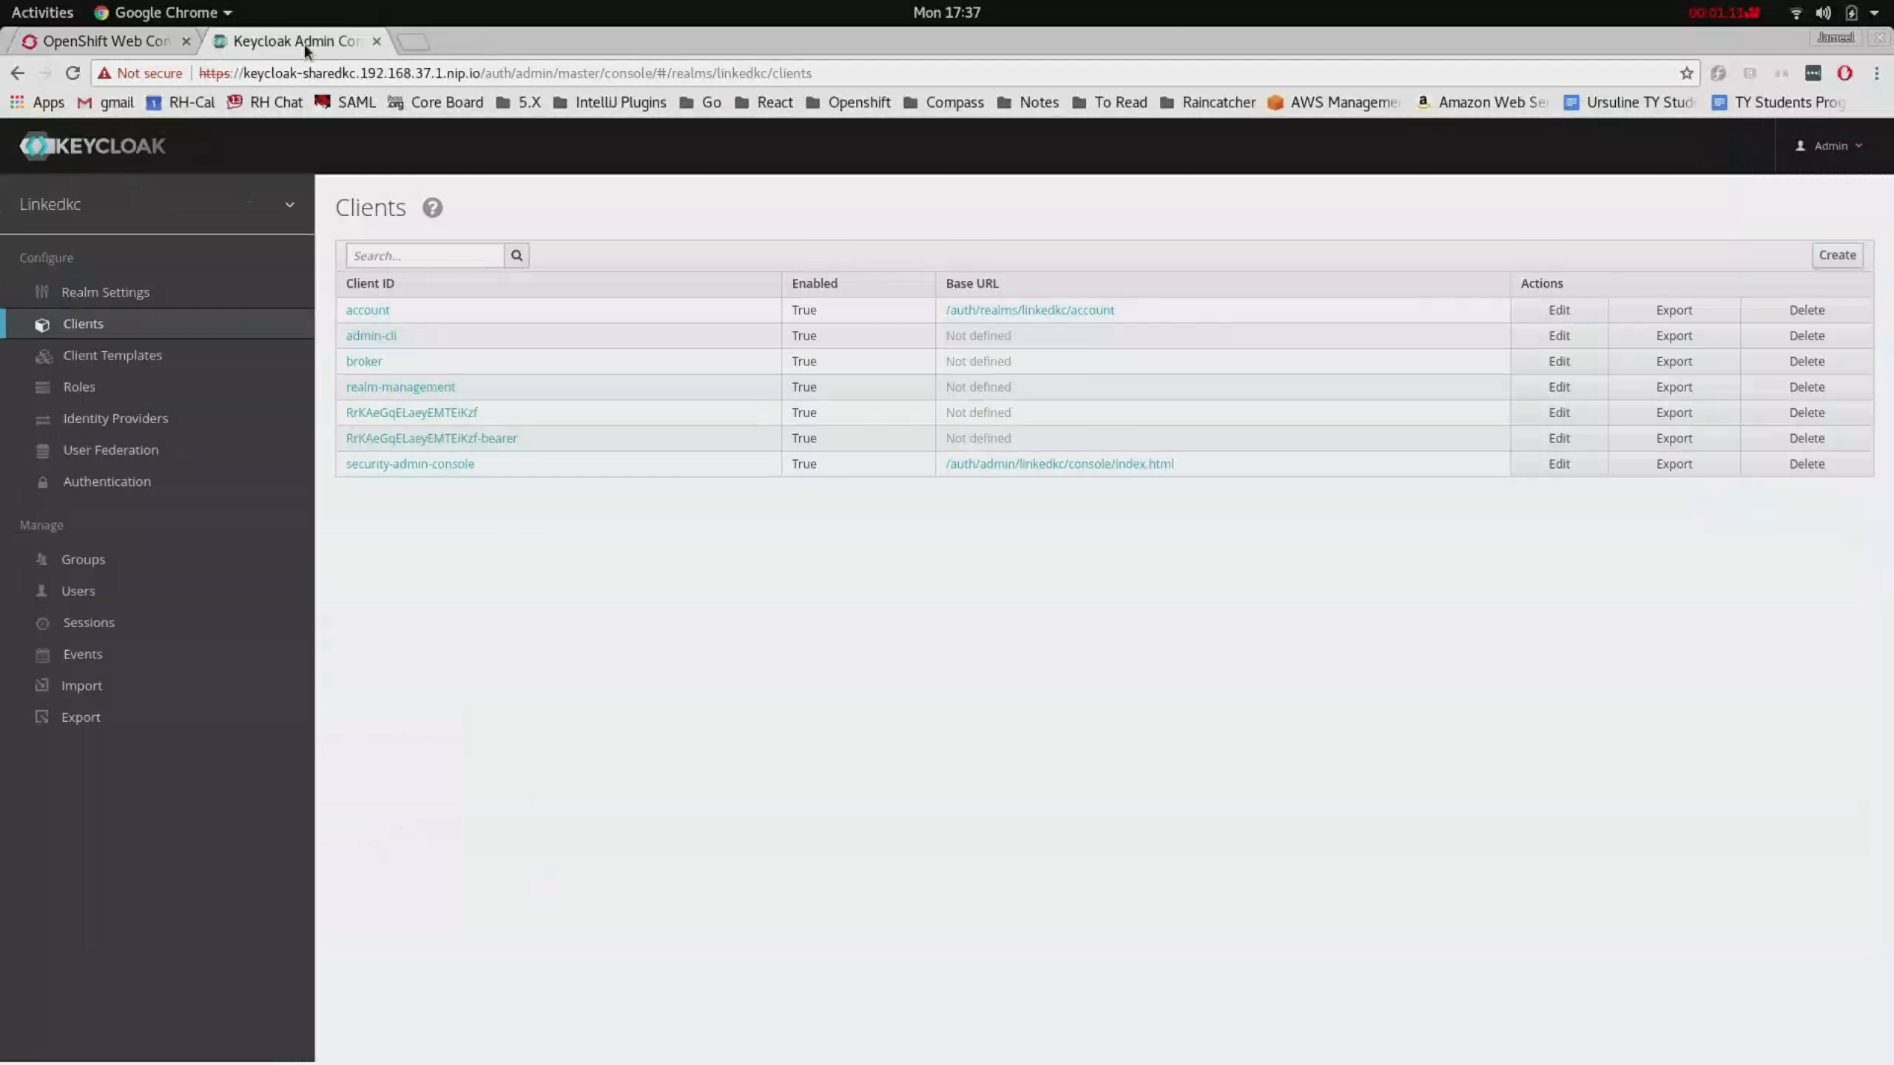
mouse_move(246, 237)
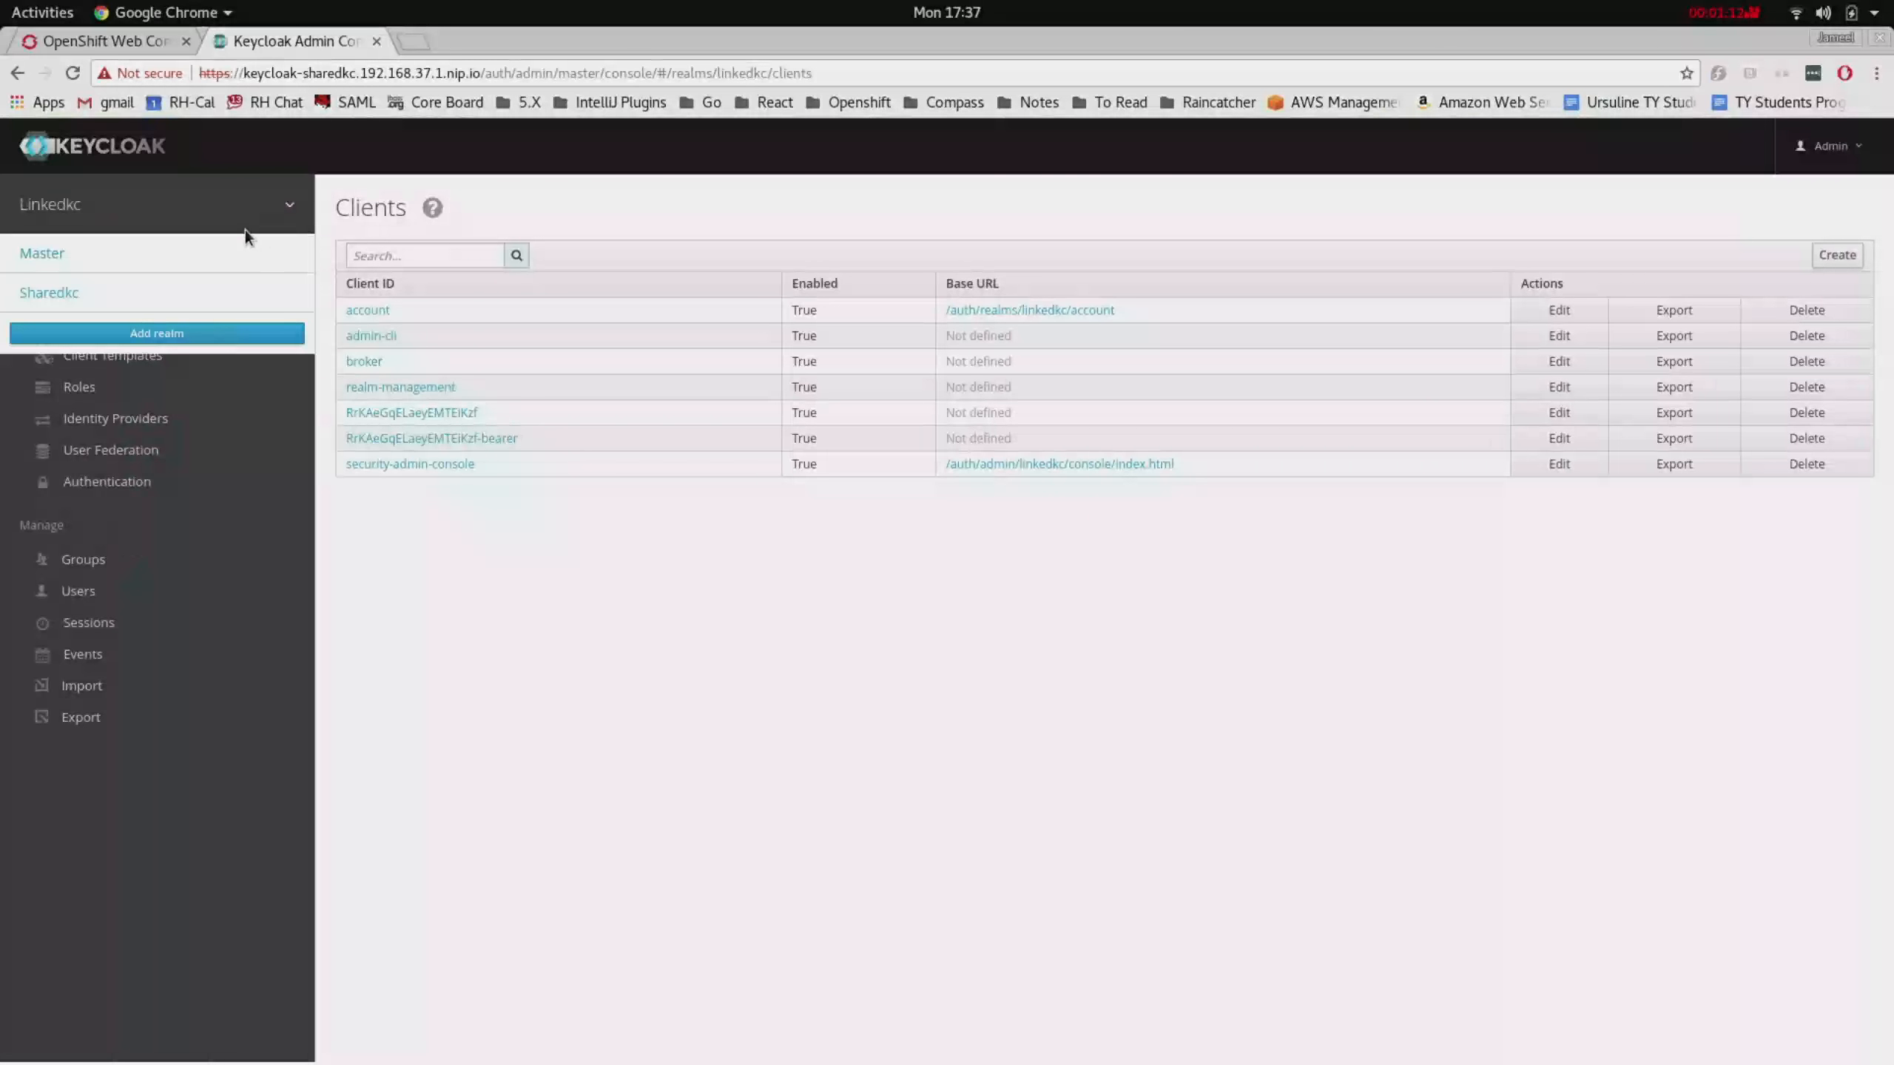
left_click(222, 304)
left_click(138, 324)
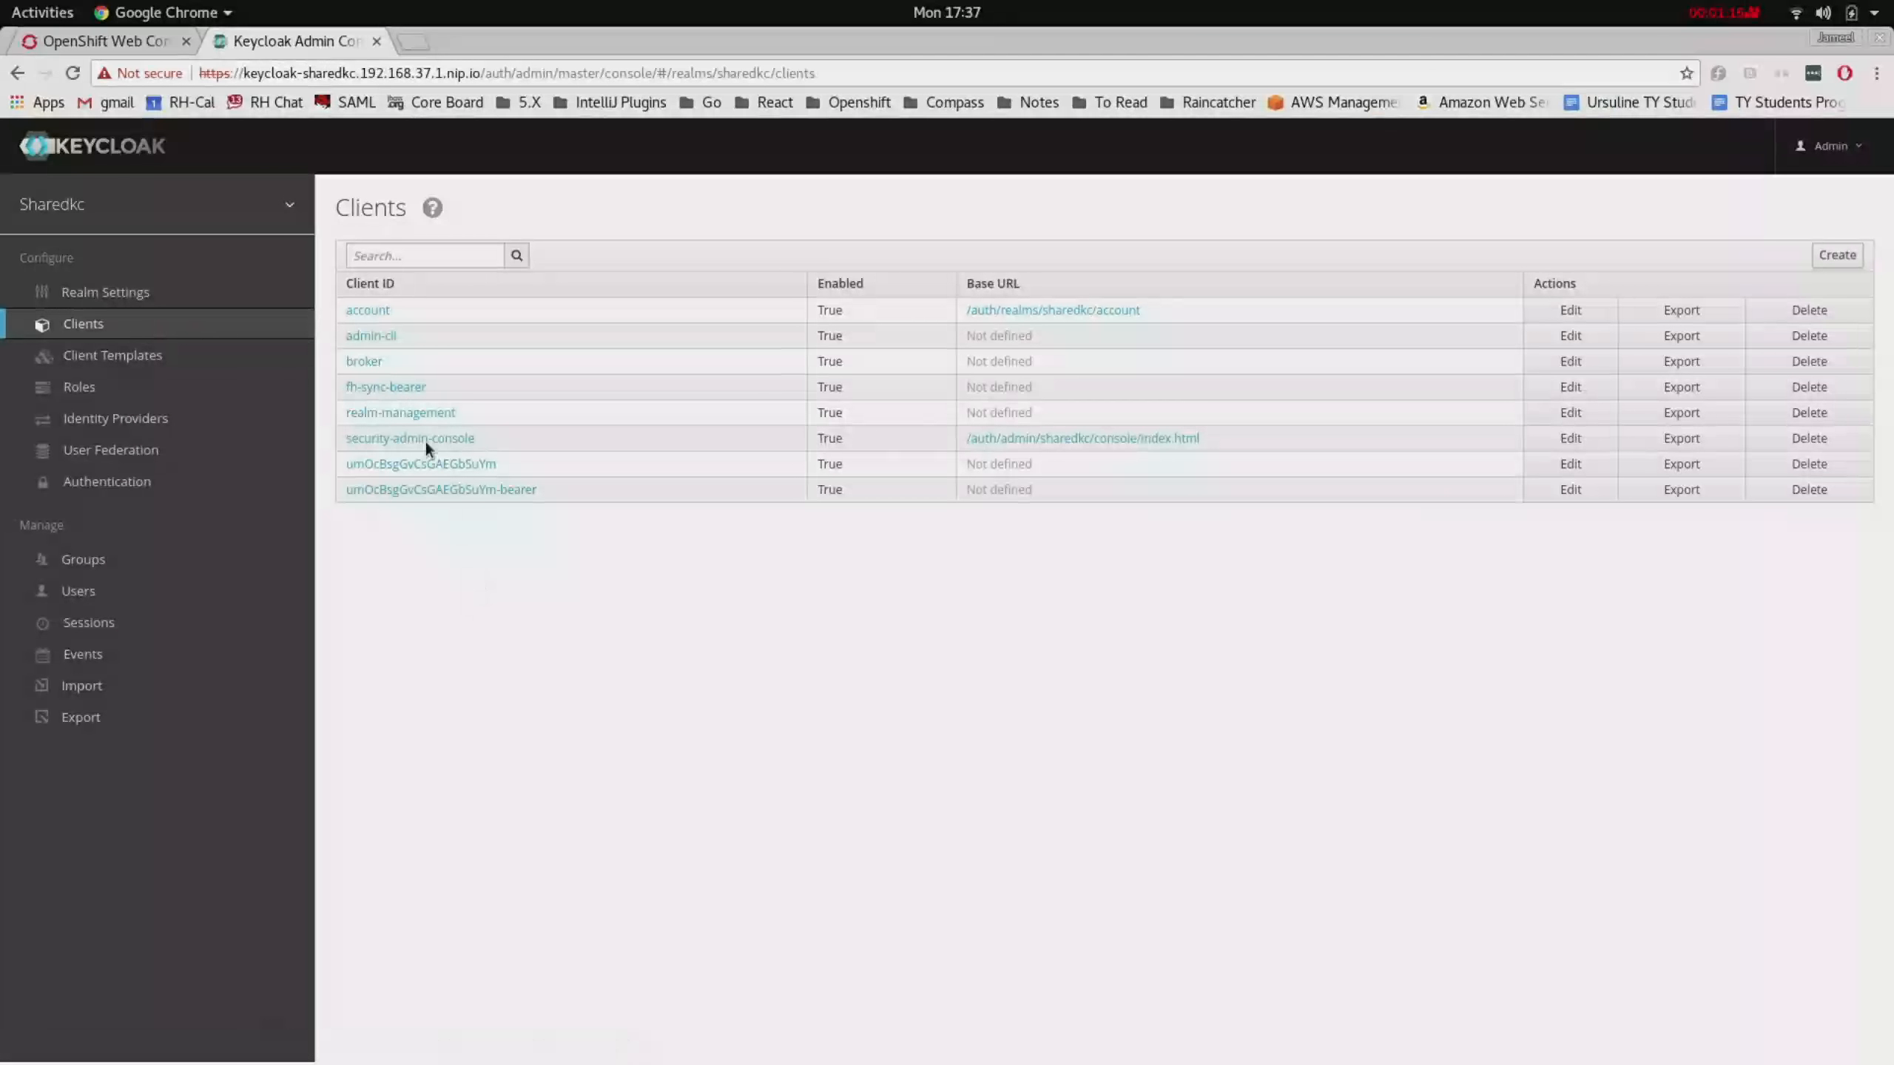
left_click(406, 390)
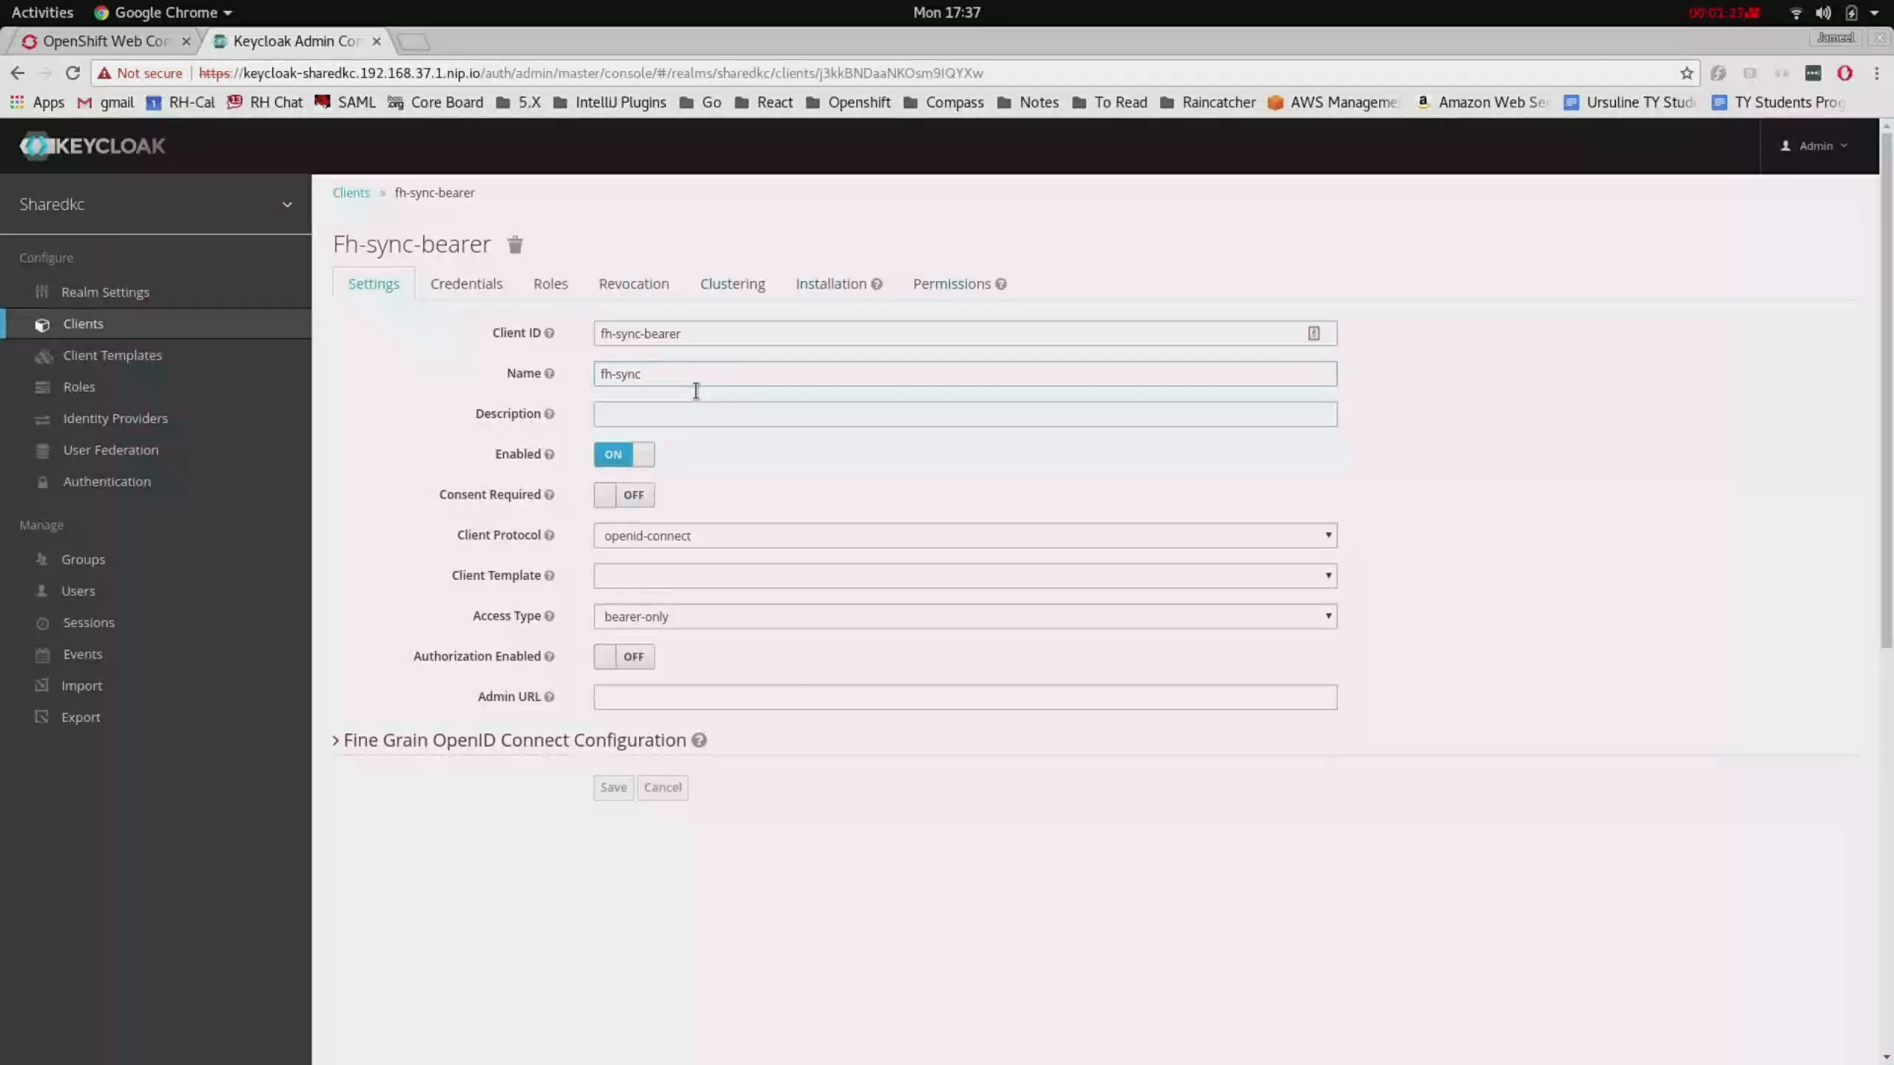
left_click(125, 41)
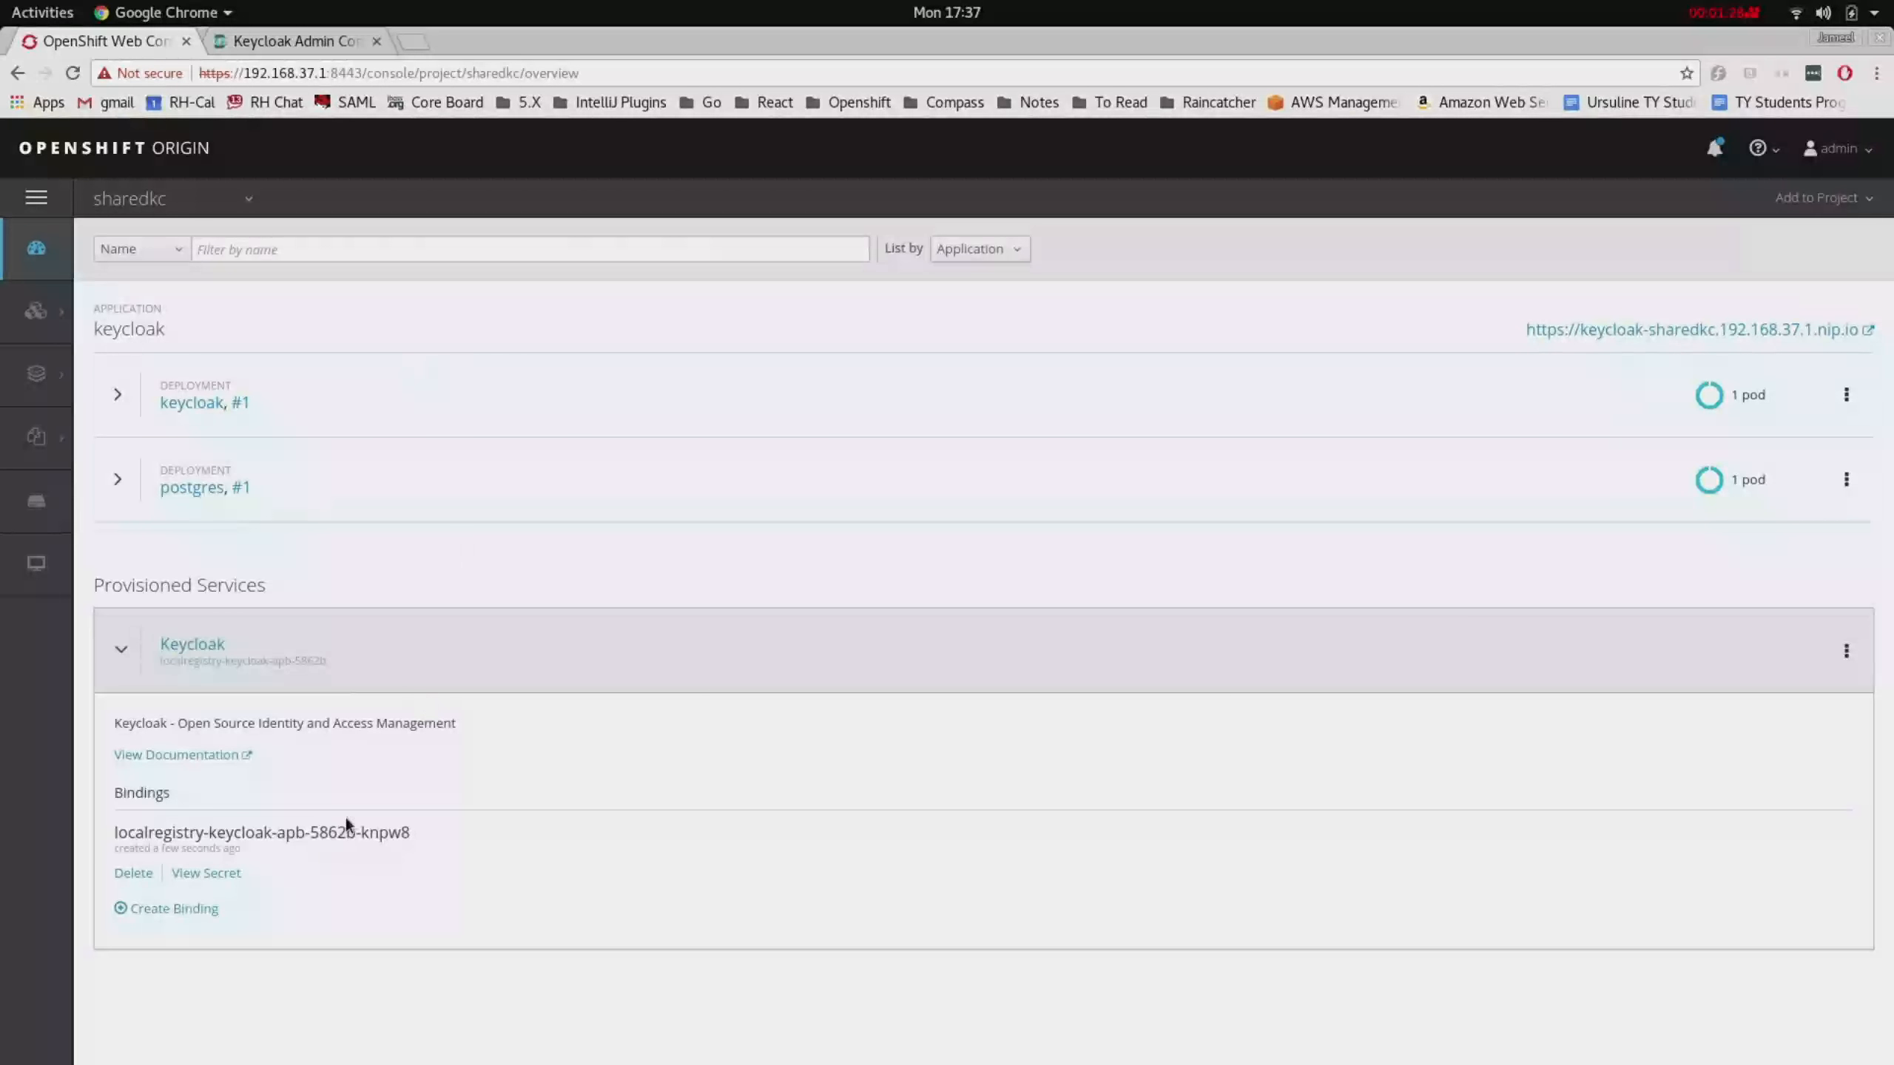
- Reveal the binding's secret and compare its client_id with the fh-sync-bearer client in Keycloak
left_click(216, 875)
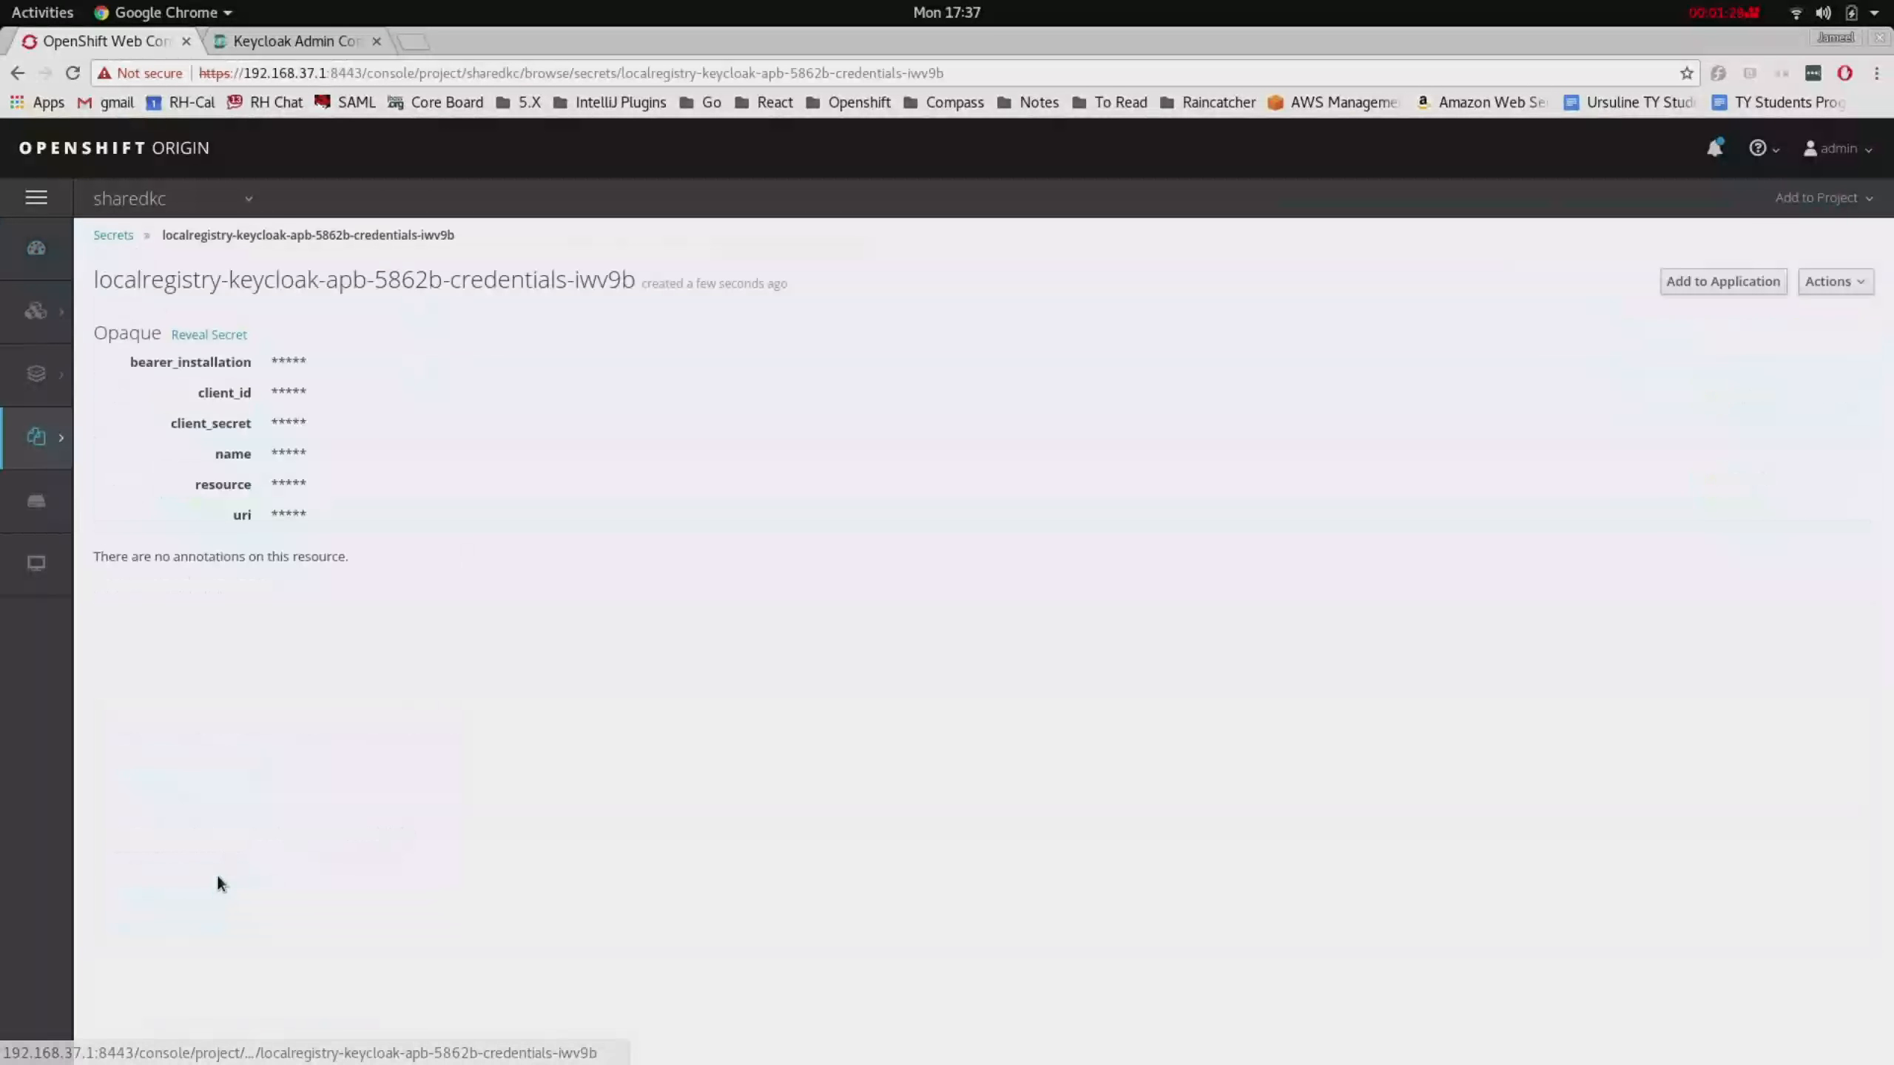
left_click(223, 338)
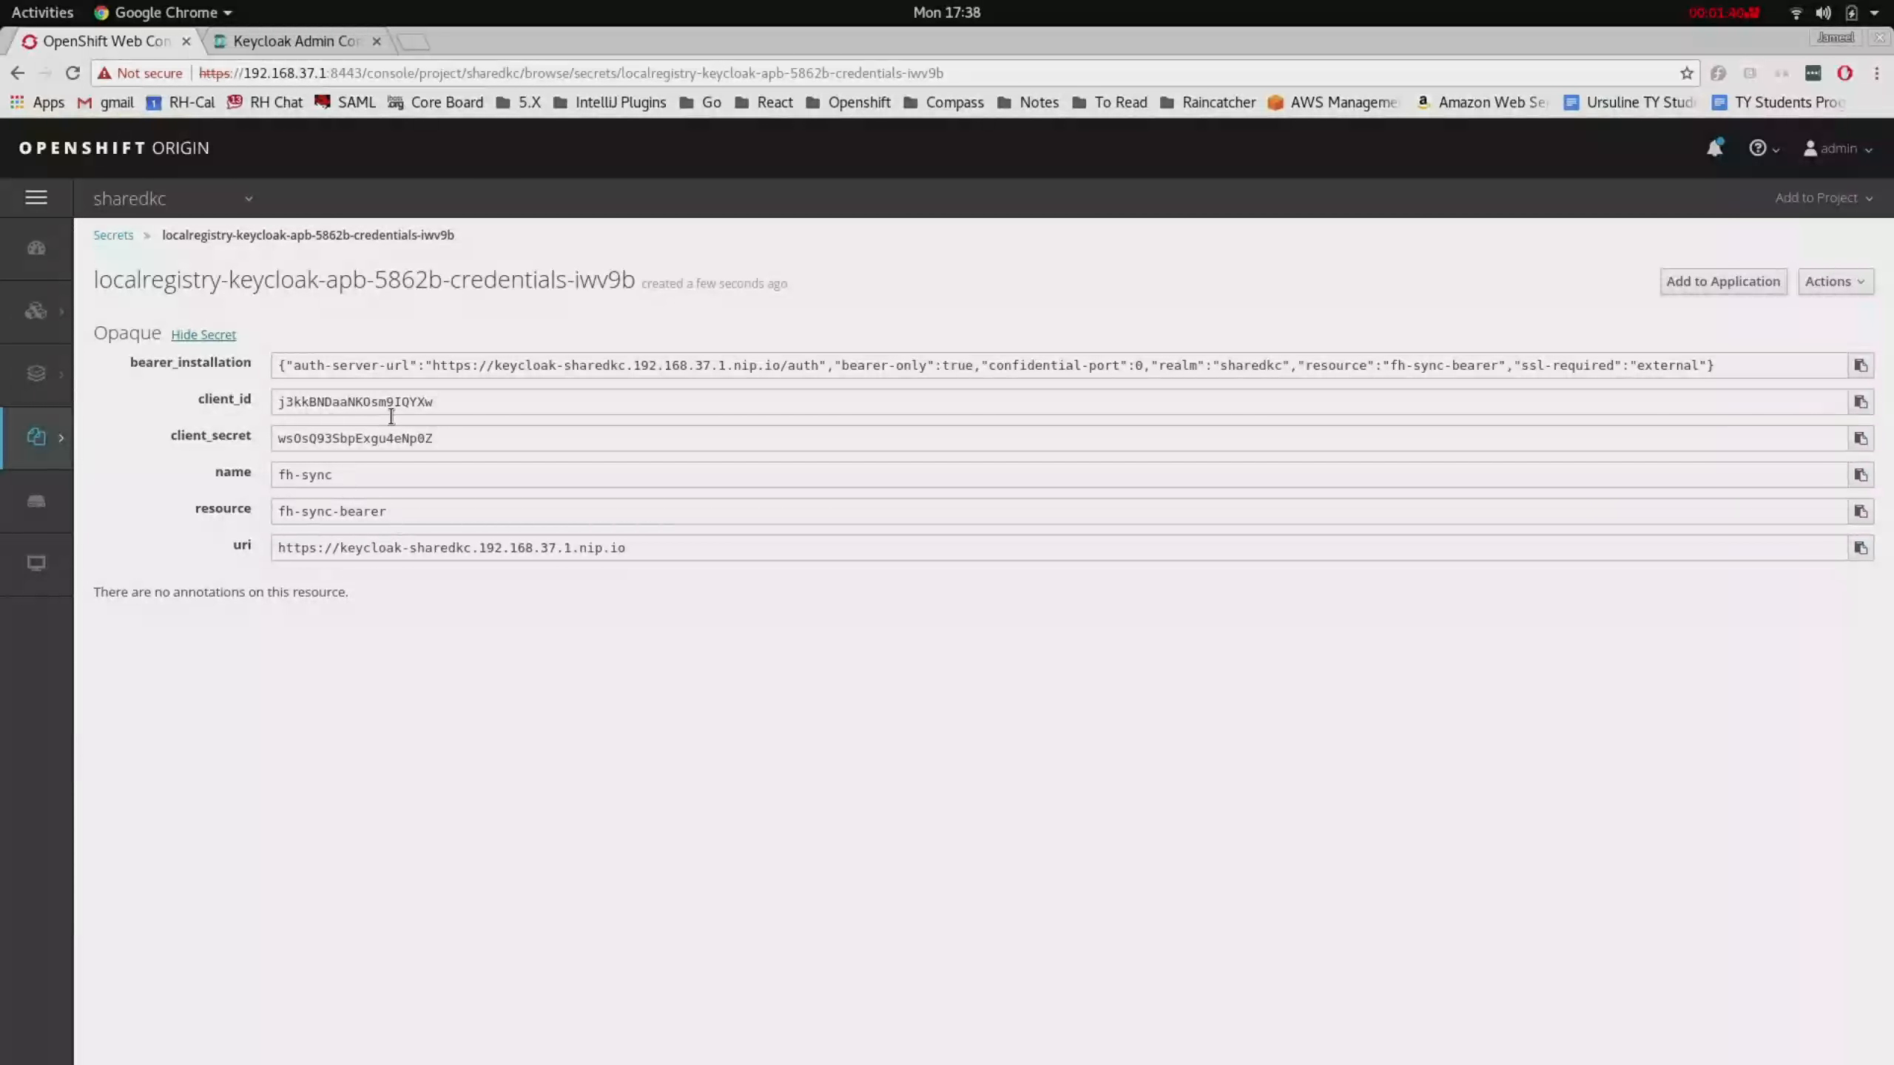
left_click(320, 46)
double_click(950, 74)
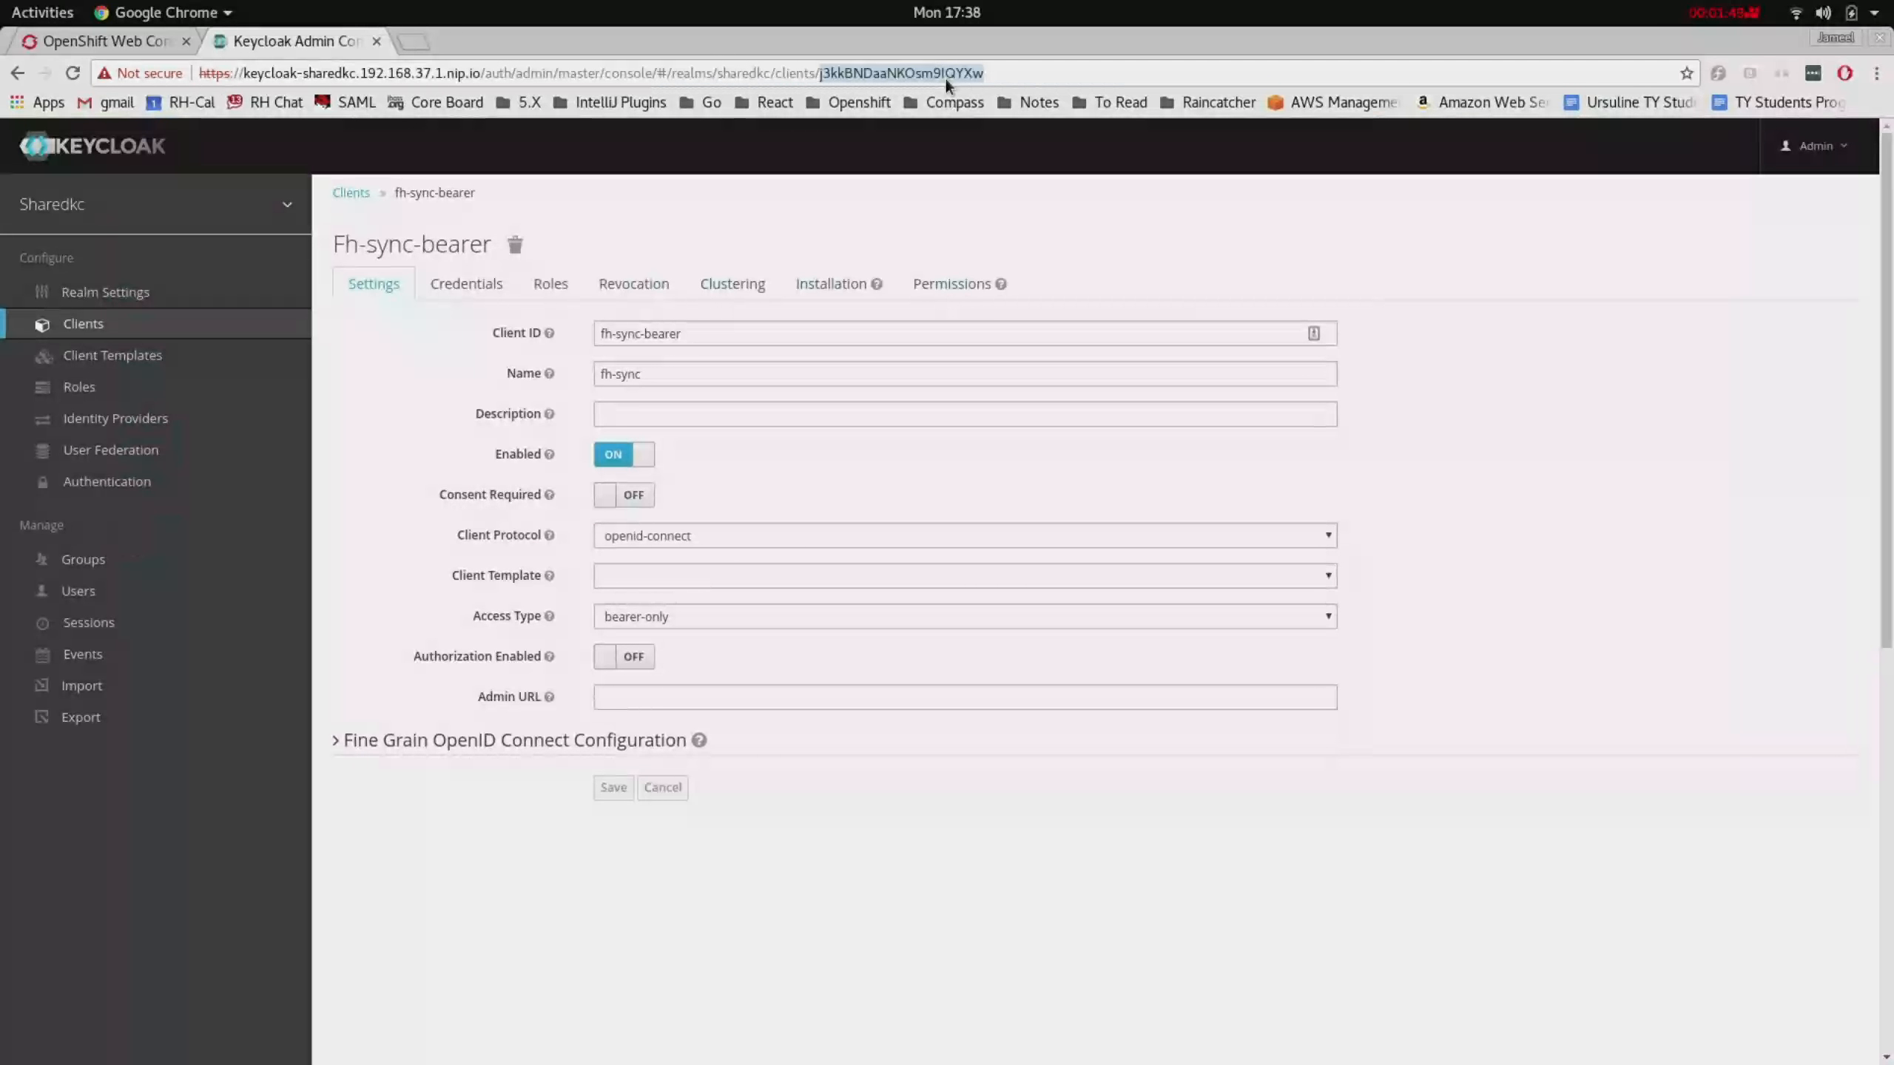
left_click(127, 45)
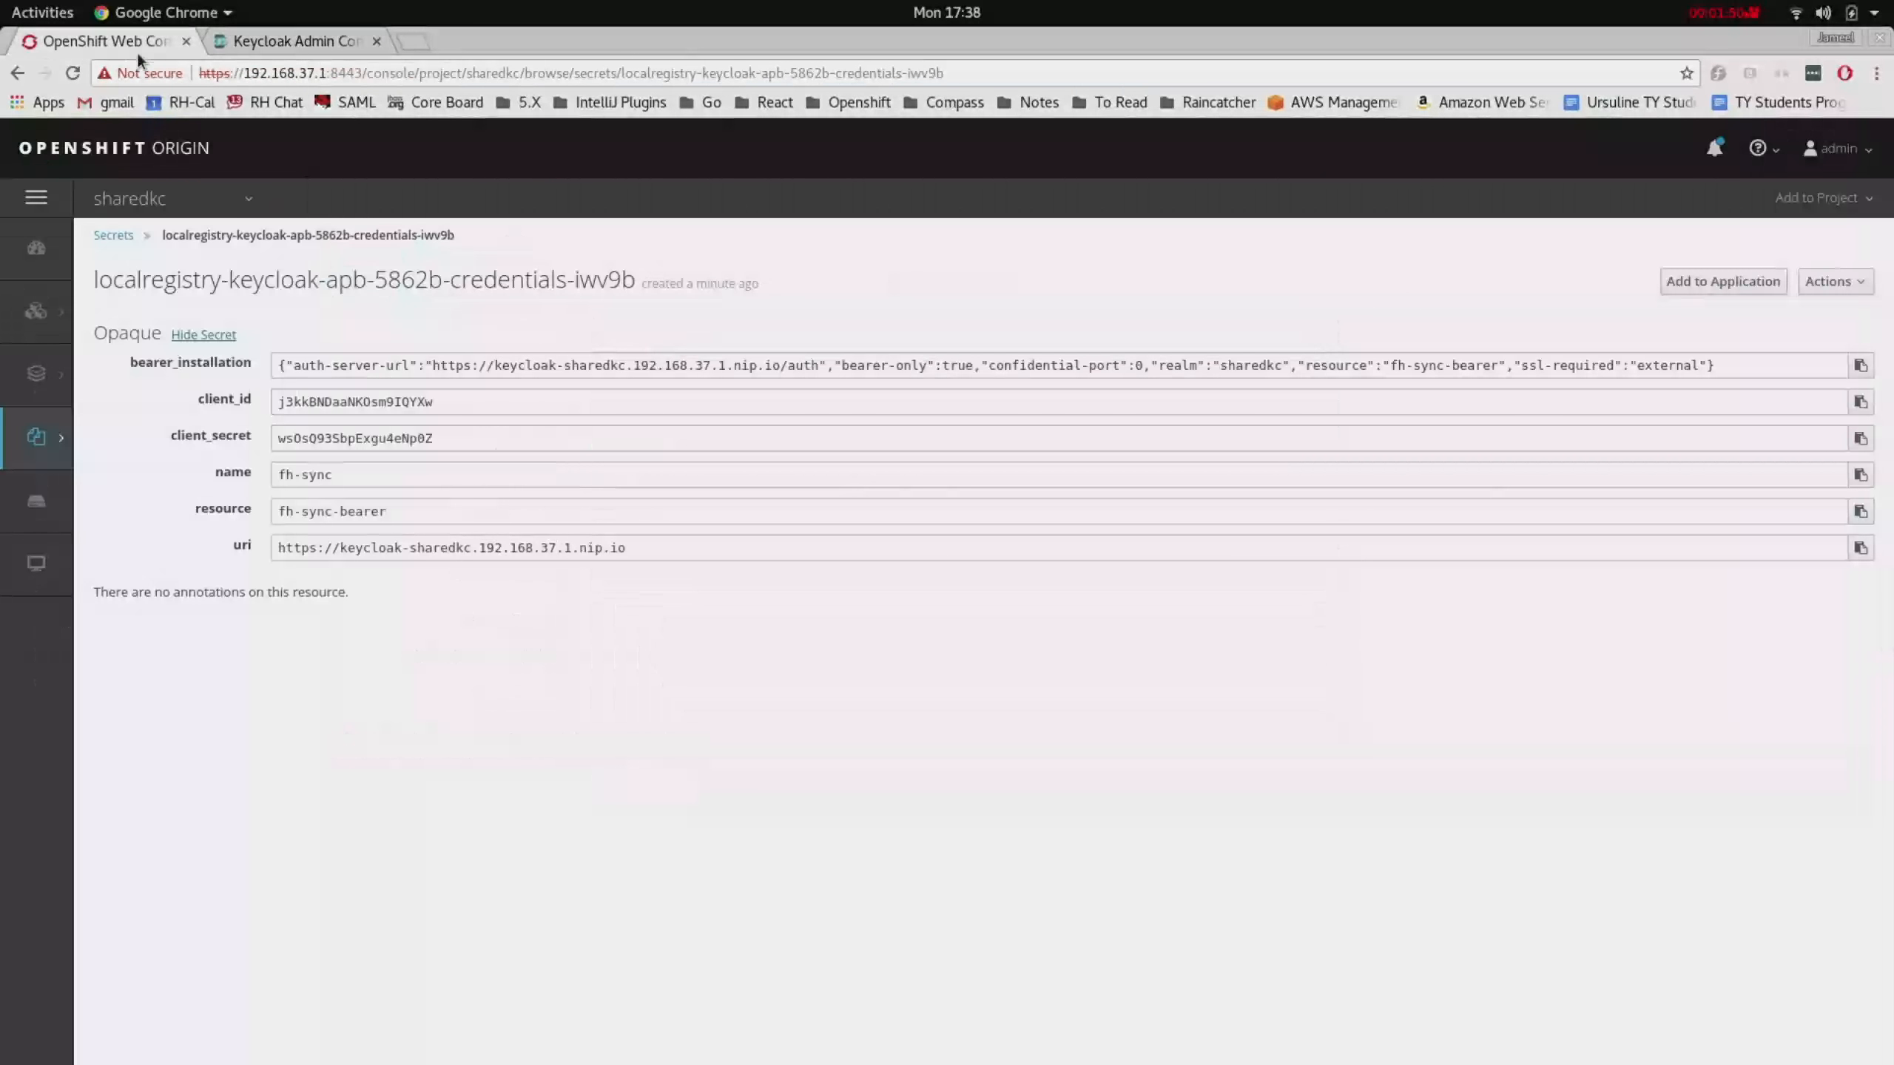
- Switch to linkedkc and bind its Keycloak service with fh-sync as the client's service
left_click(253, 203)
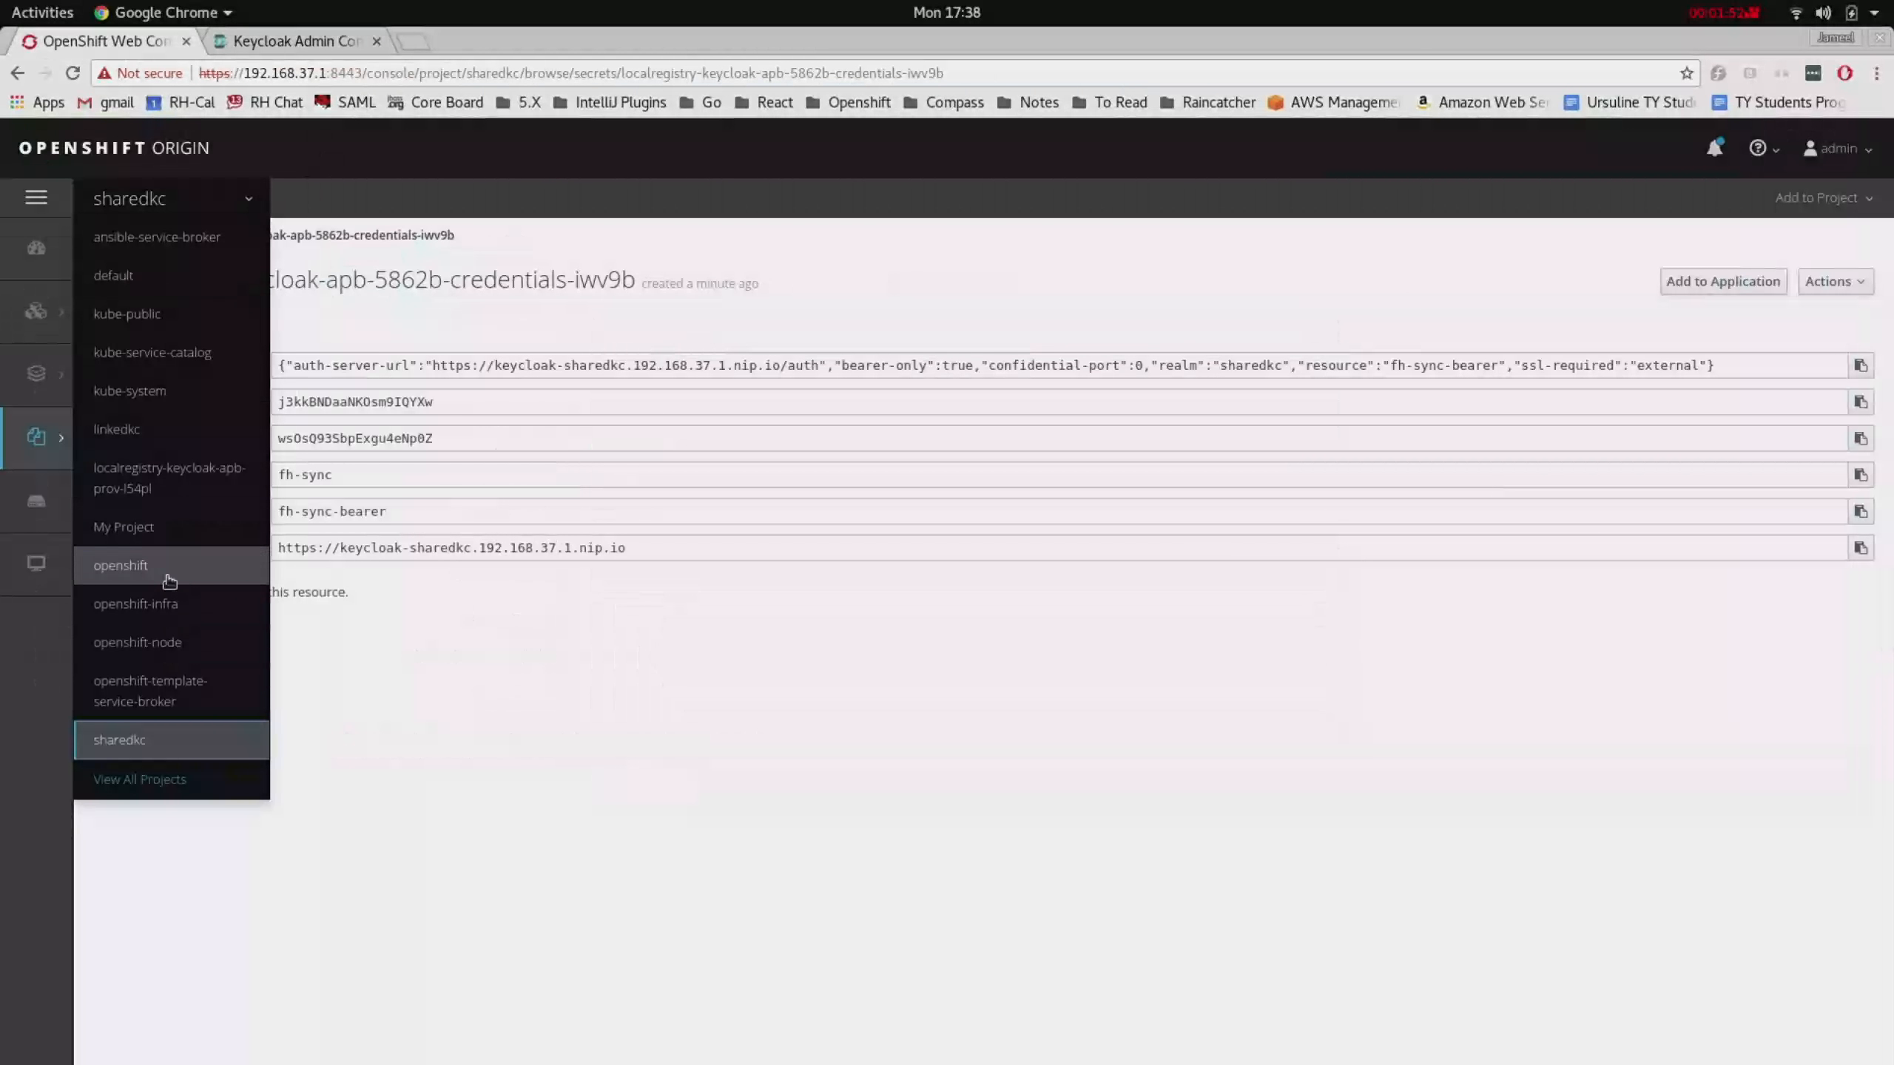
left_click(172, 440)
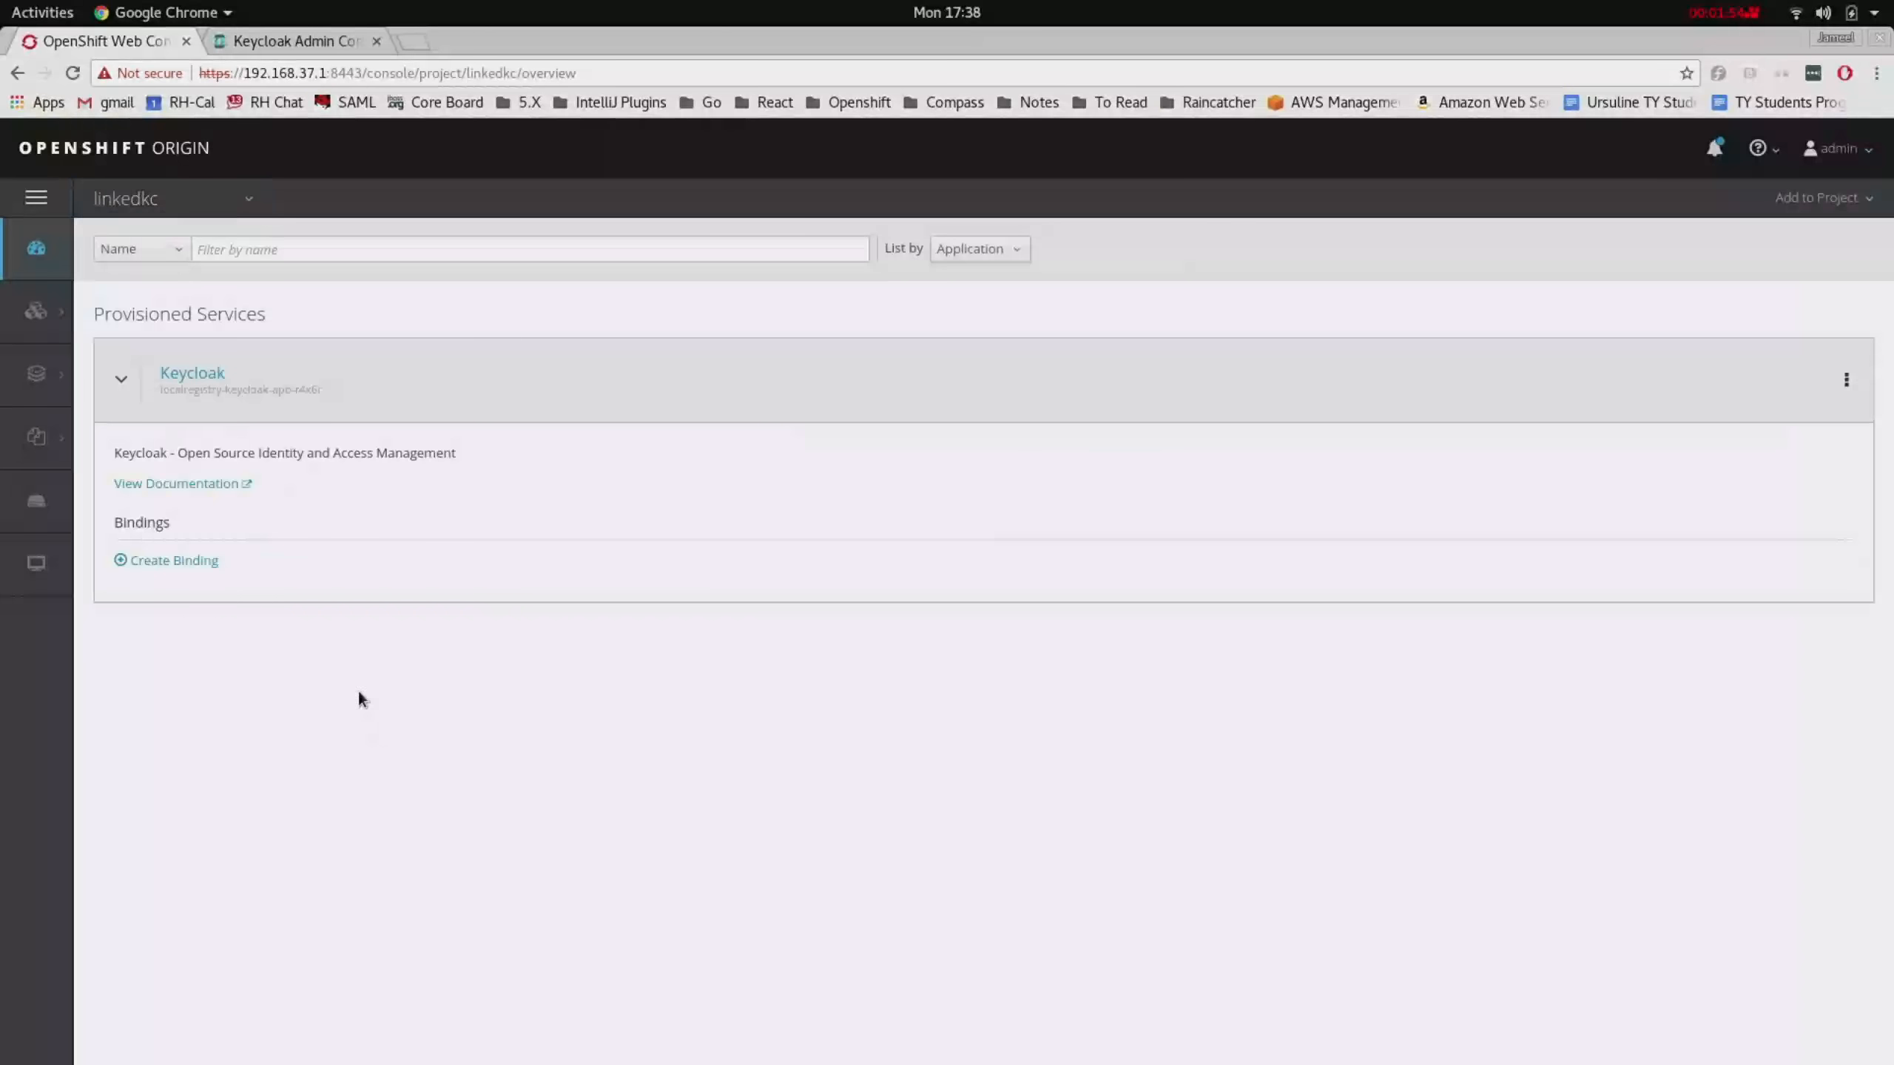
left_click(198, 567)
left_click(1342, 712)
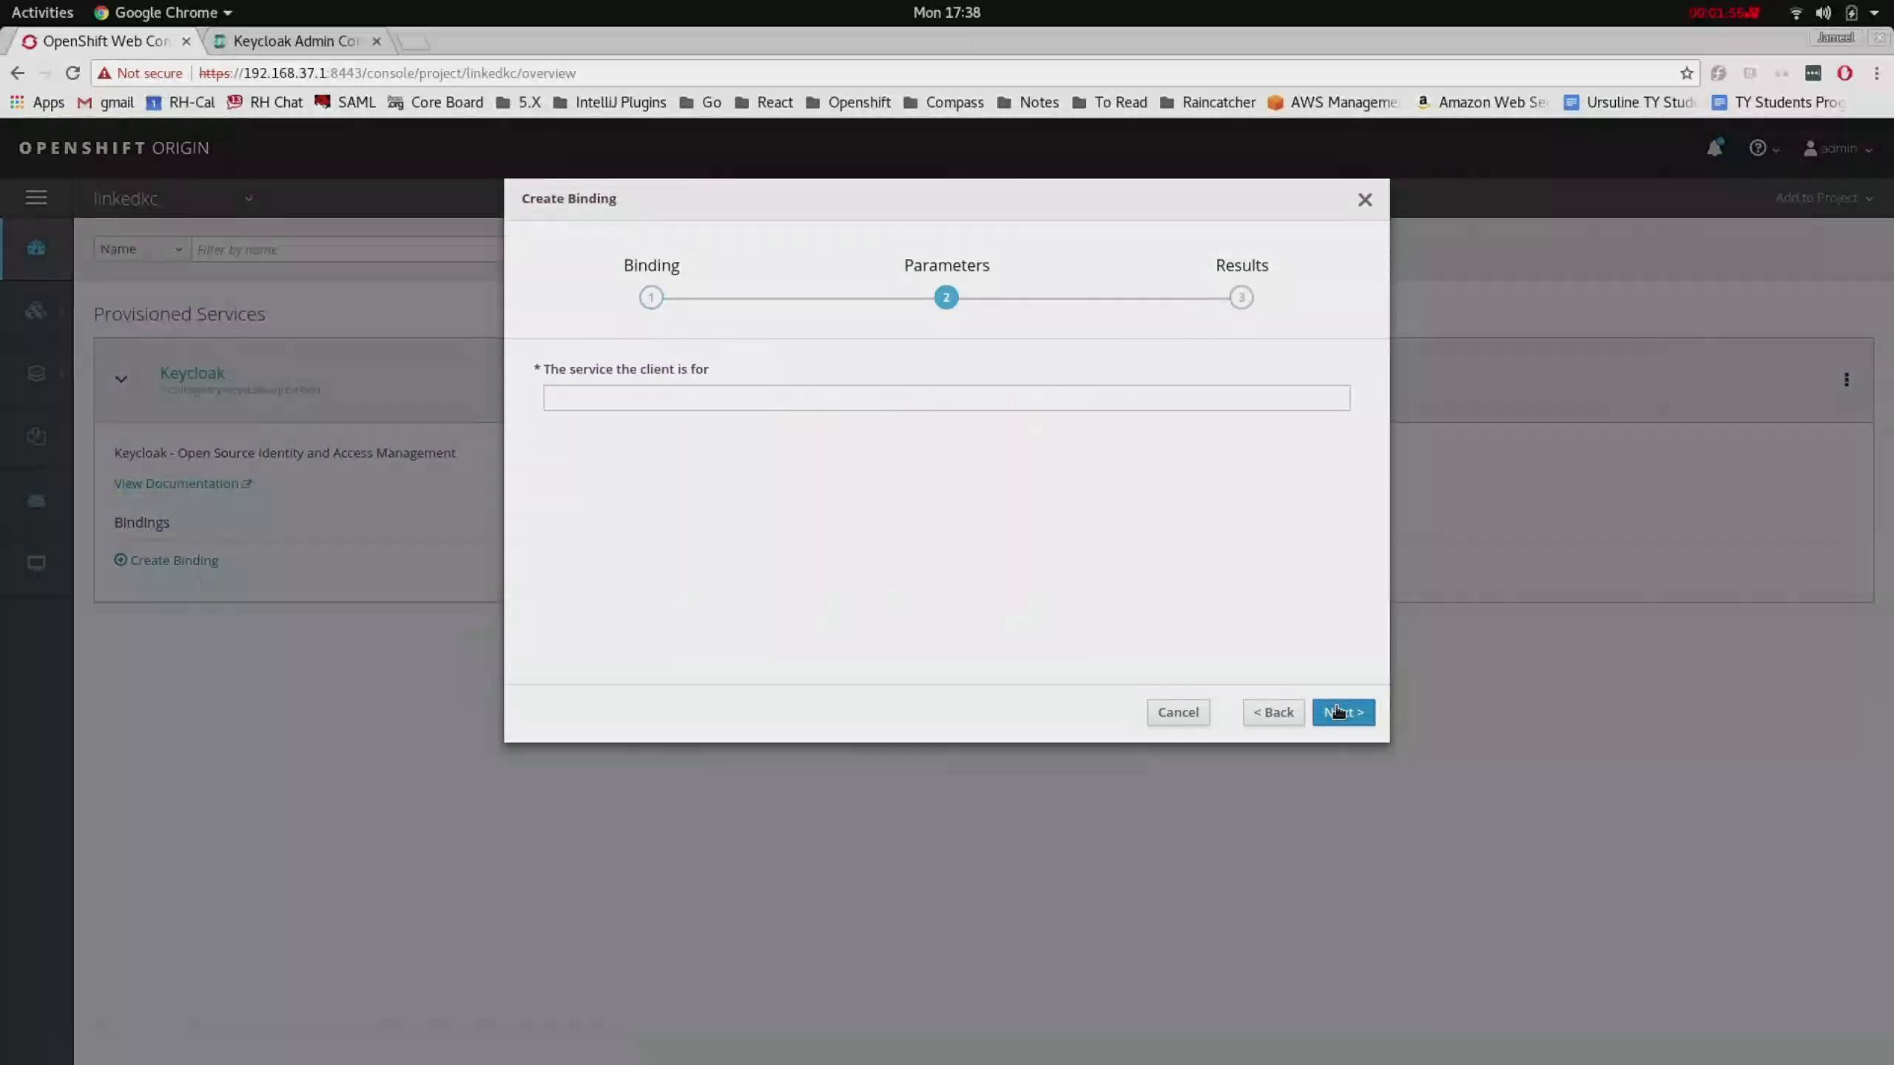
left_click(906, 405)
type("fh-sync")
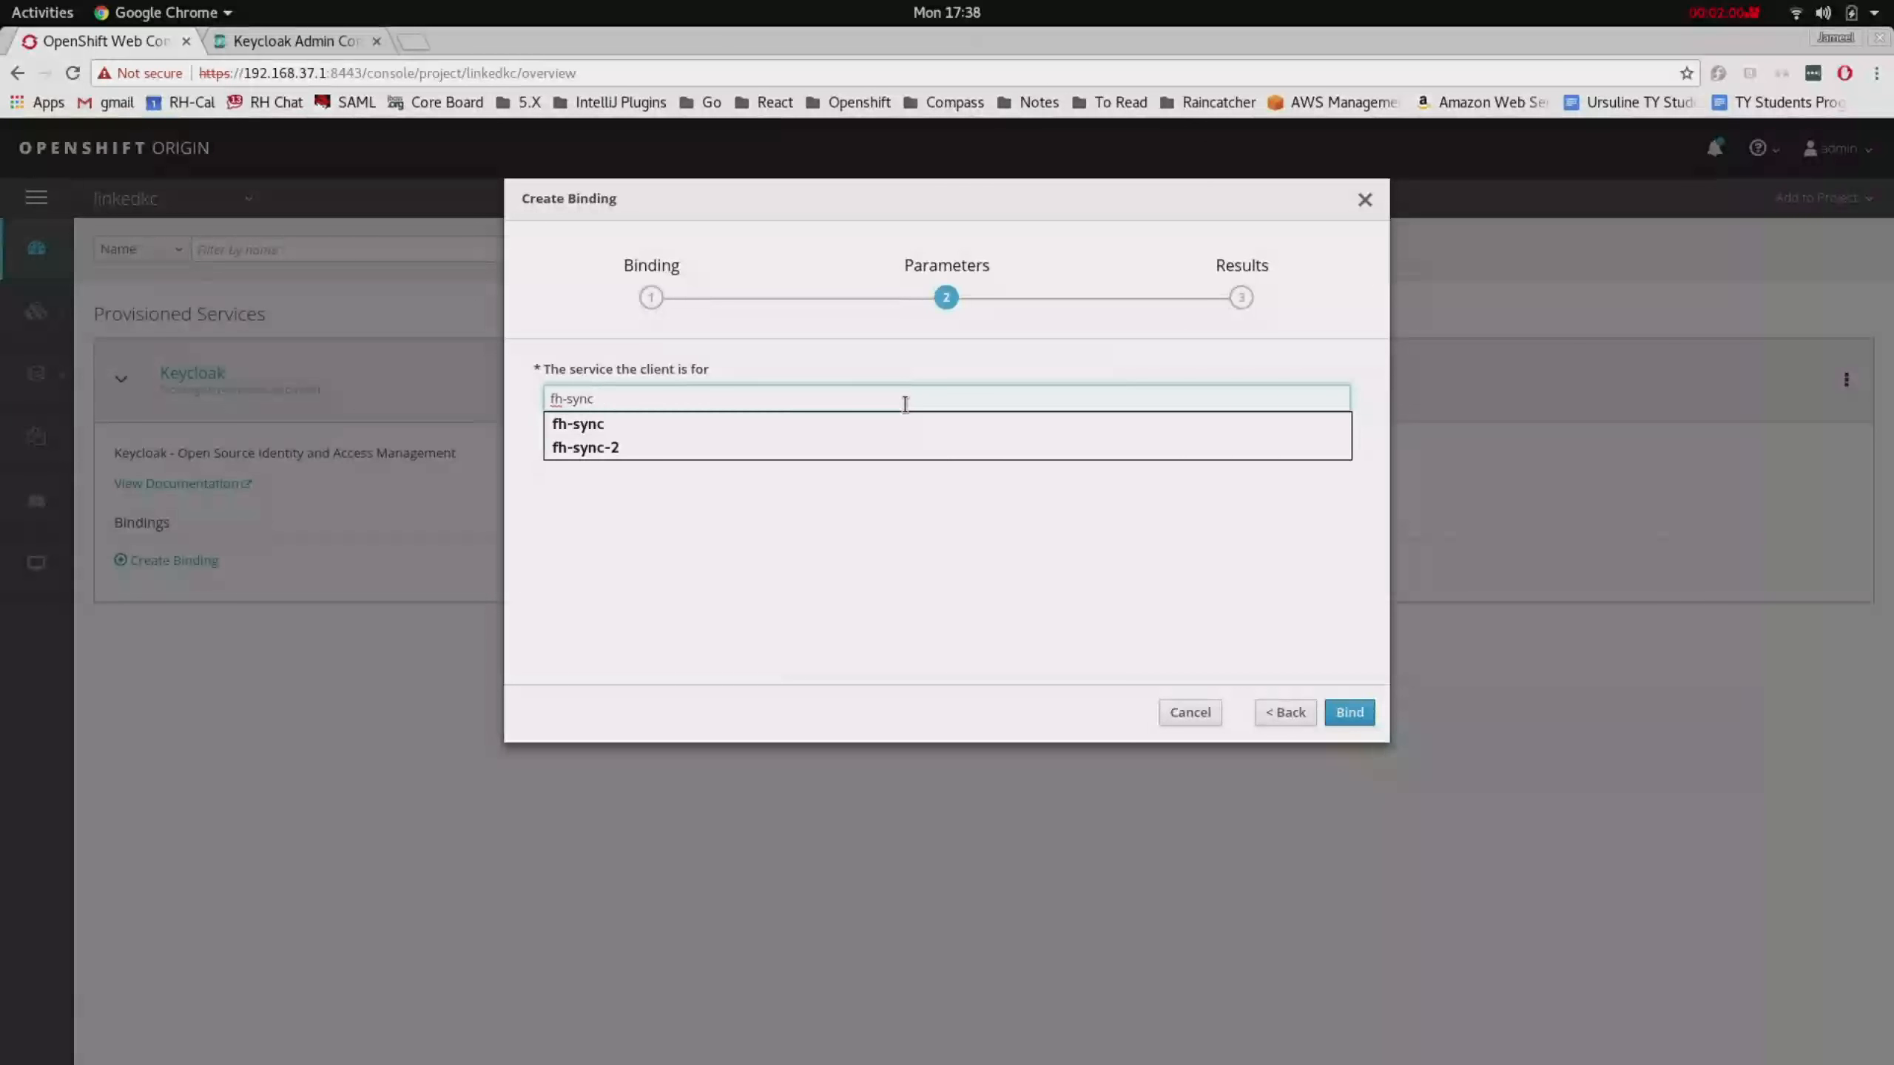
left_click(947, 552)
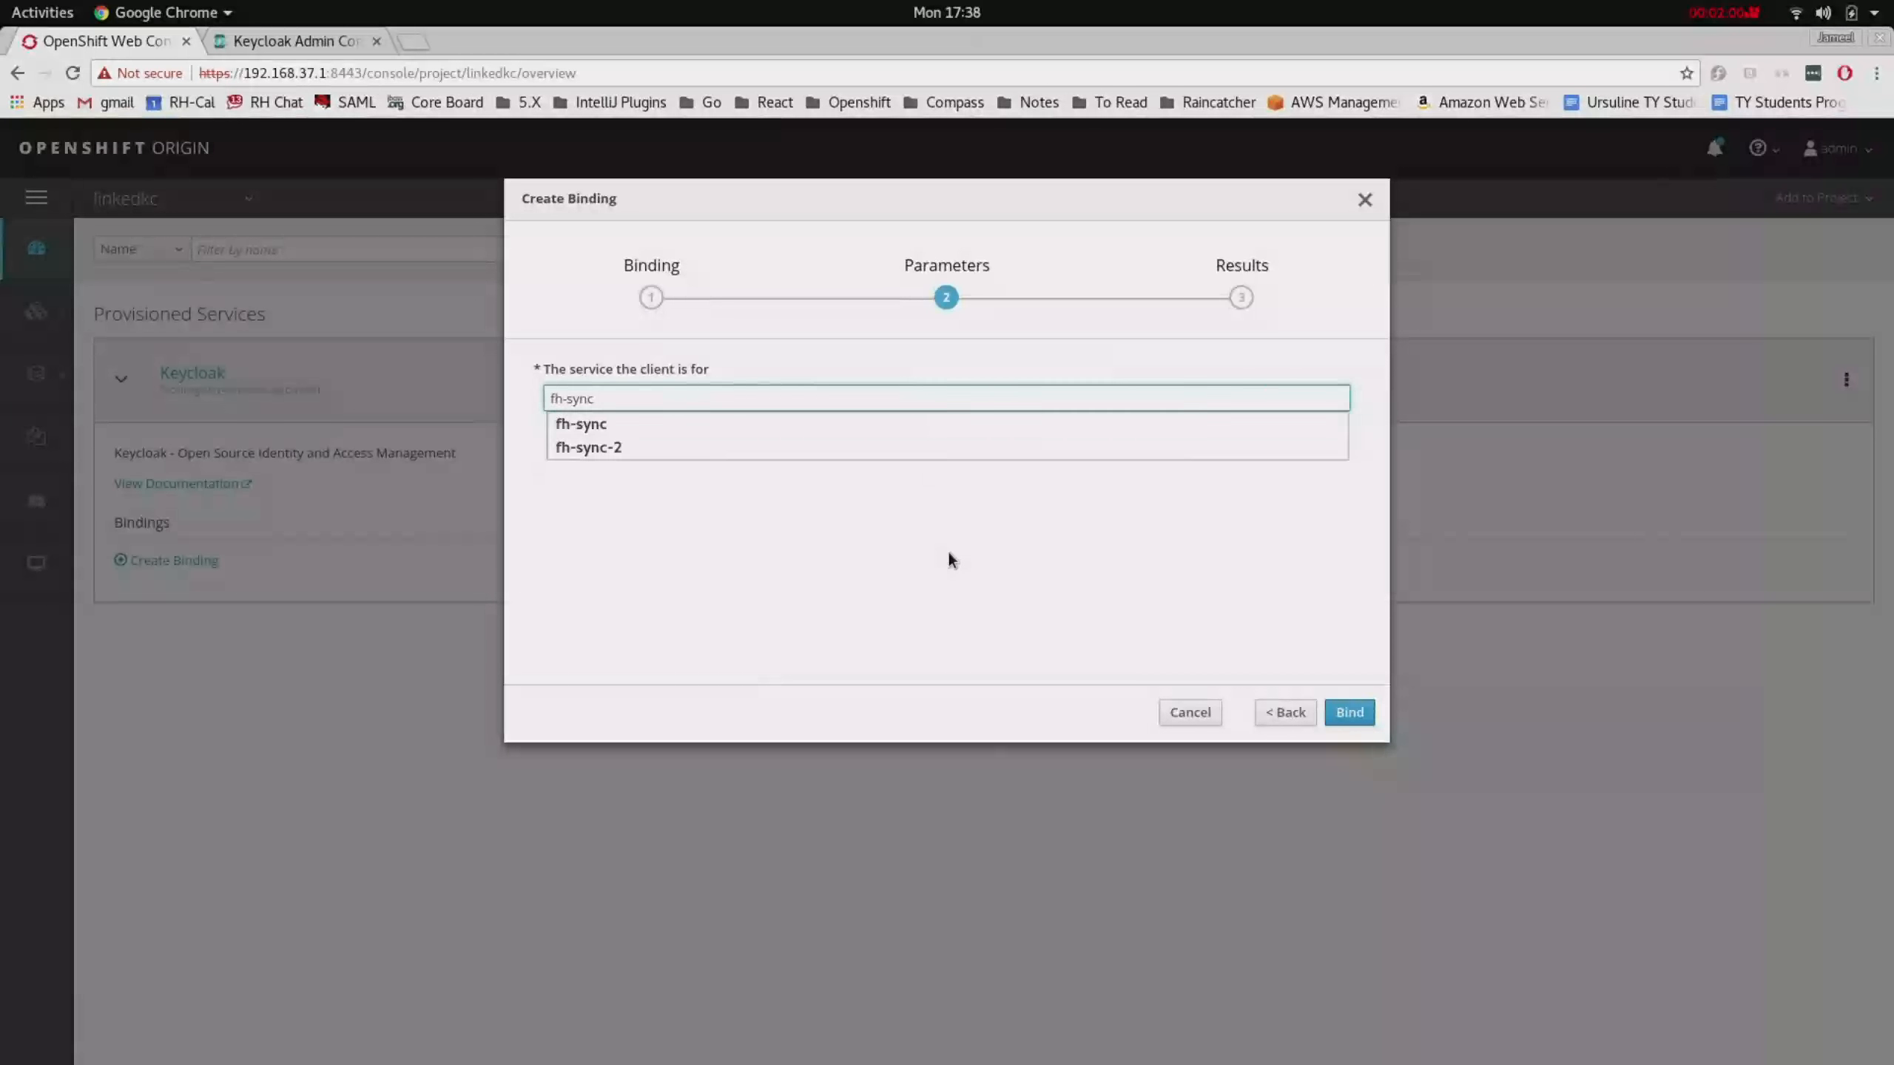
left_click(1352, 713)
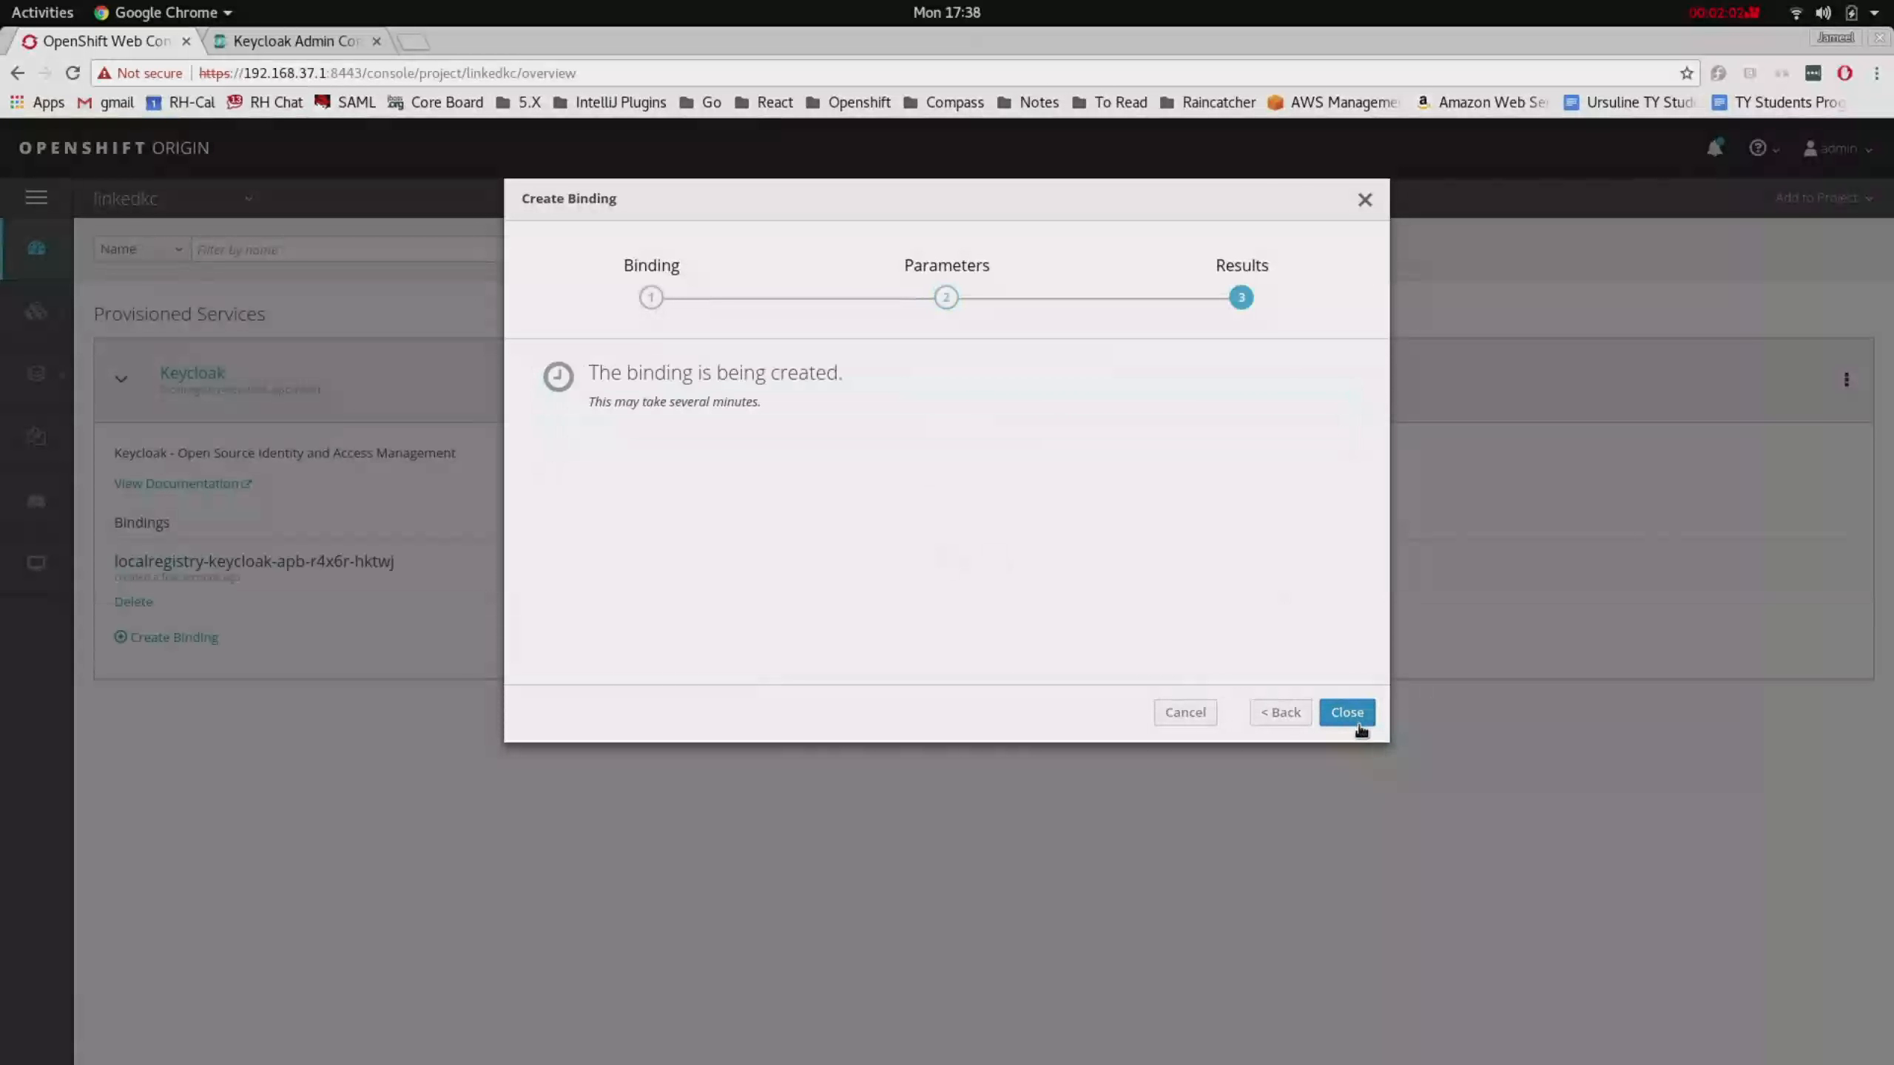
left_click(1359, 727)
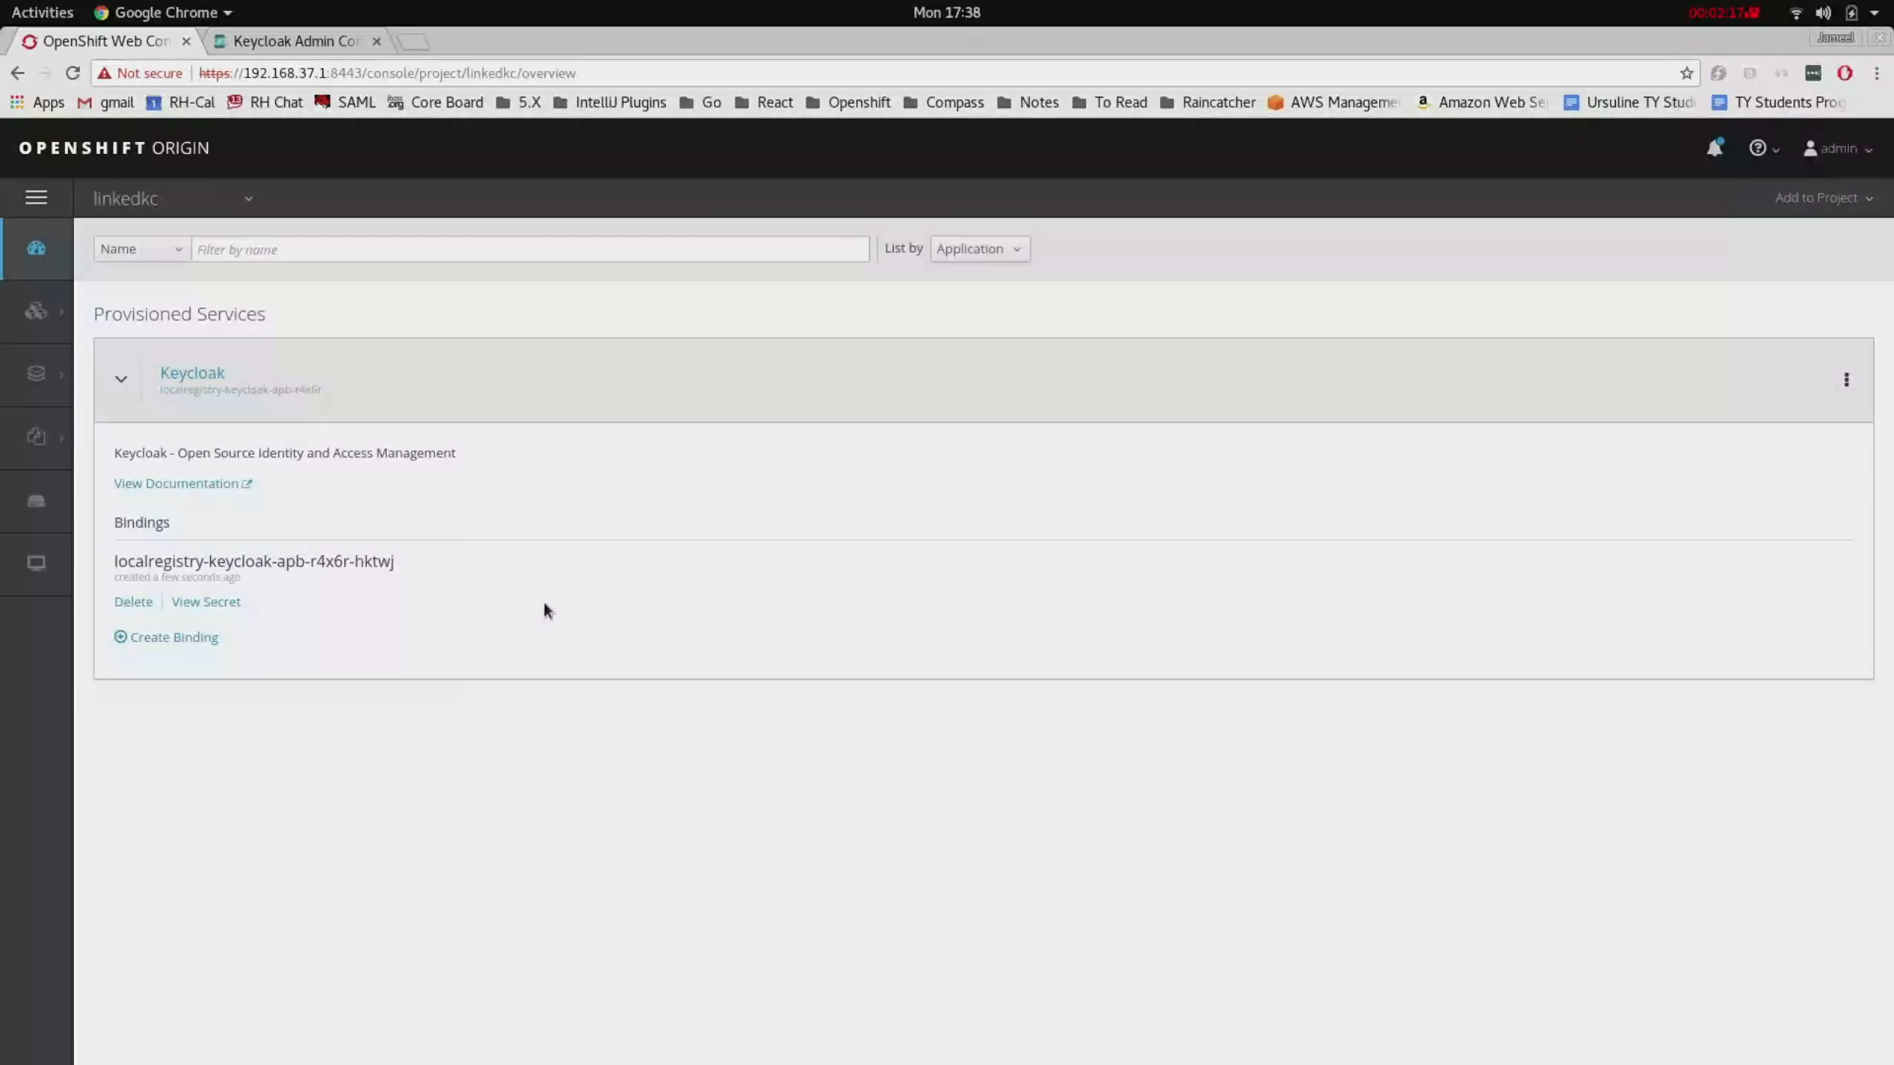
- Open the fh-sync-bearer client under the Linkedkc realm's Clients, then return to OpenShift
left_click(287, 45)
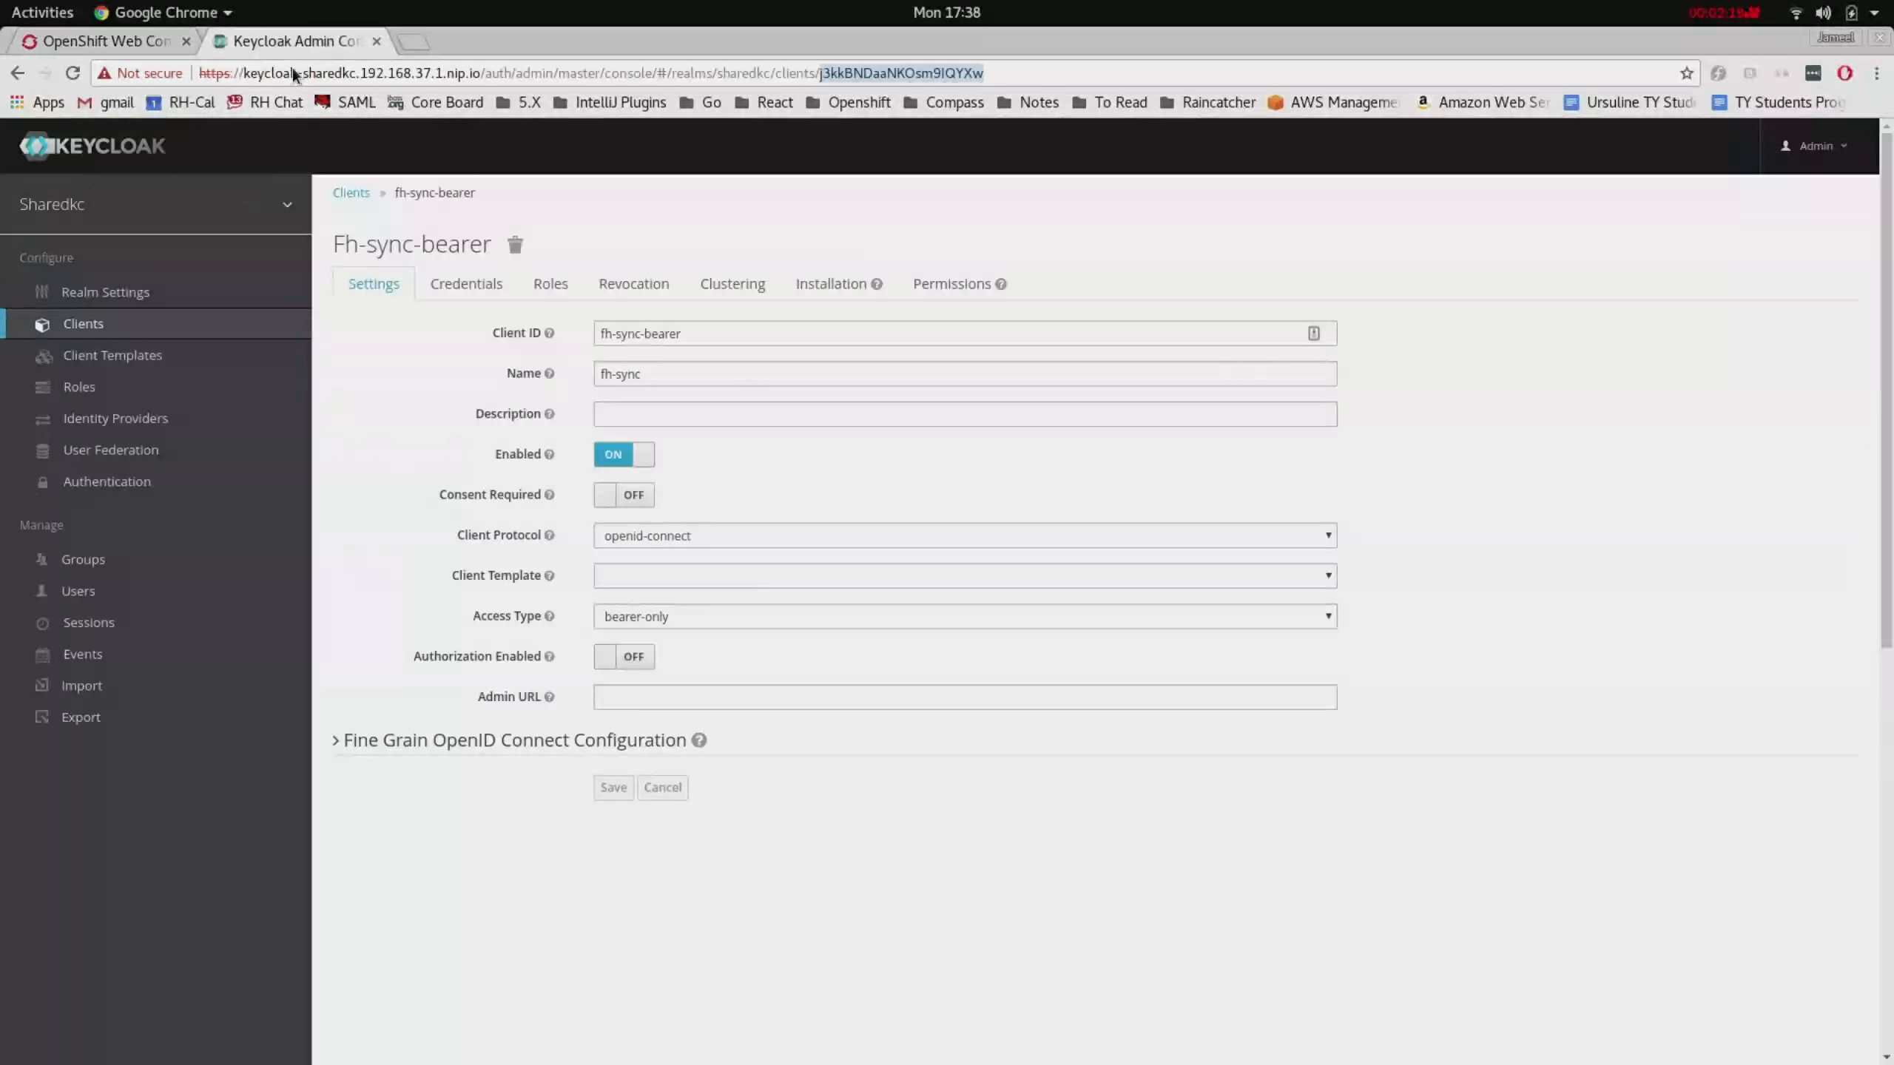
mouse_move(269, 209)
left_click(246, 253)
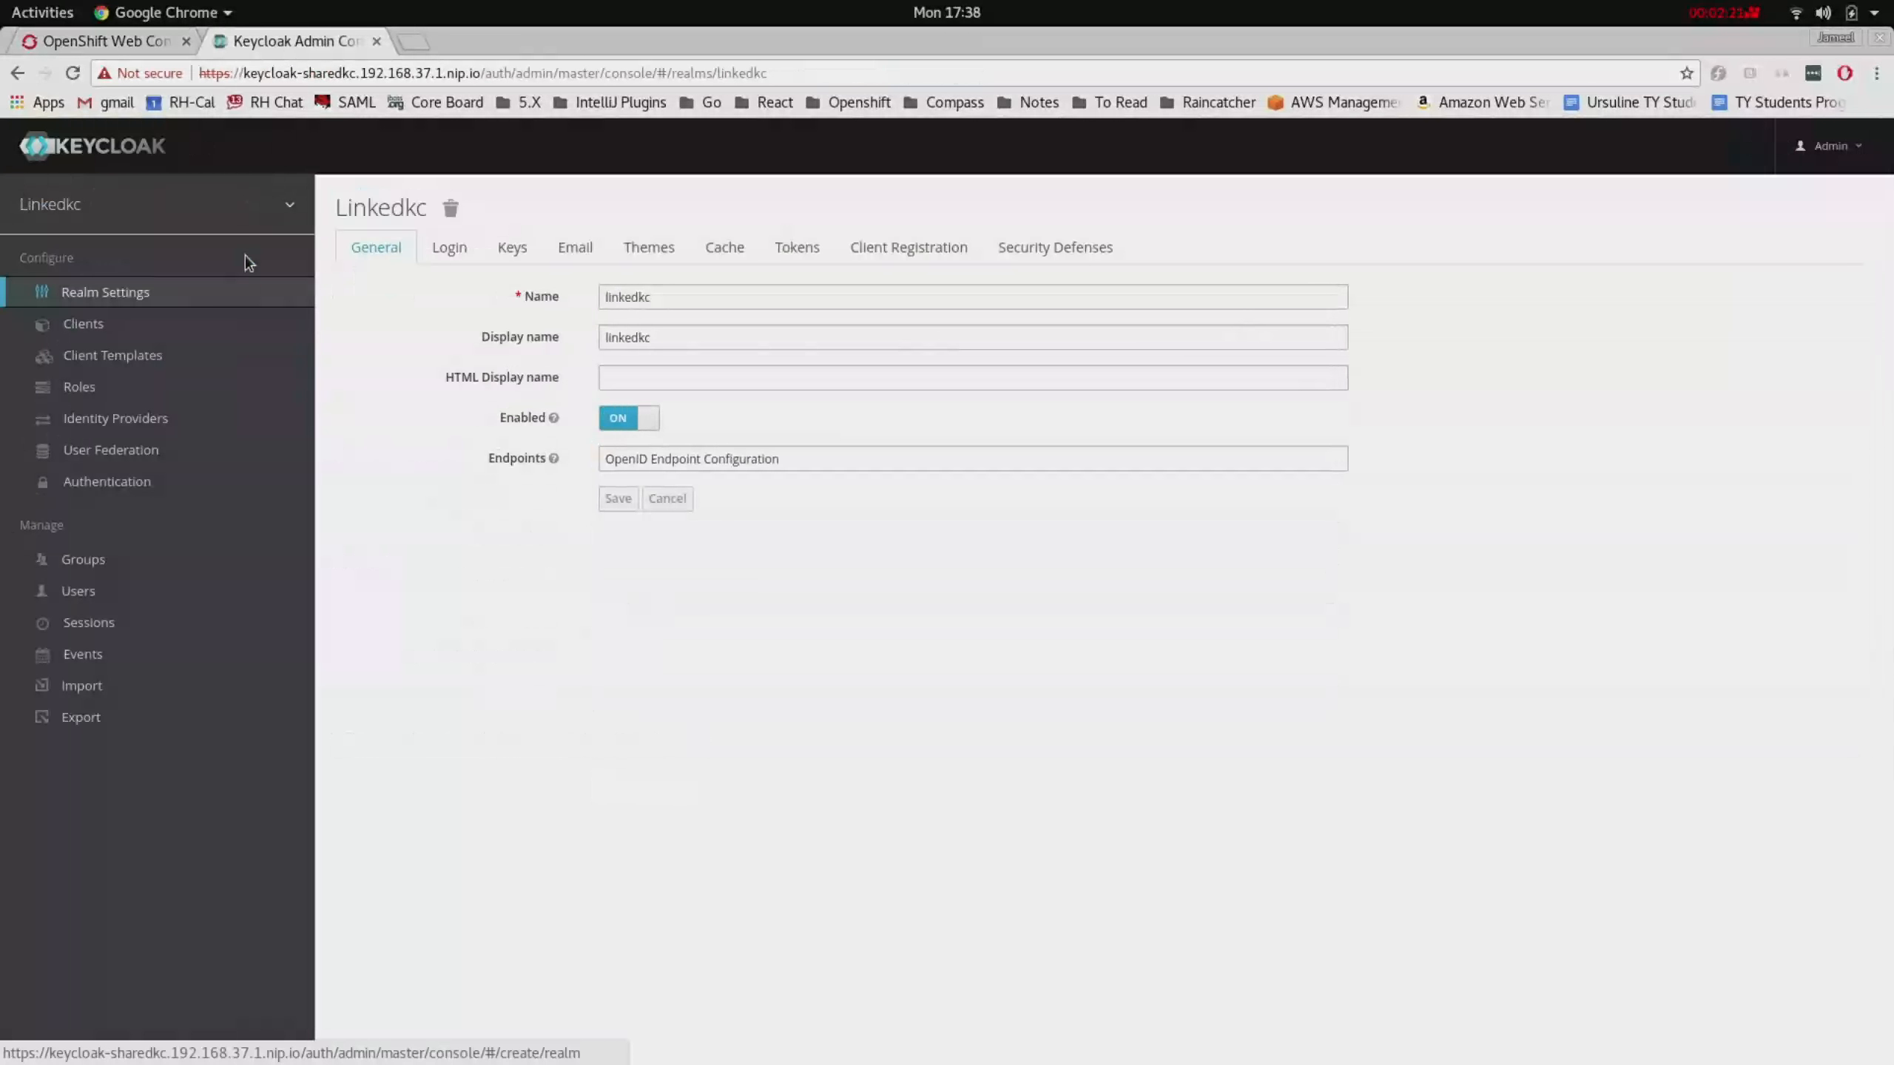
left_click(220, 326)
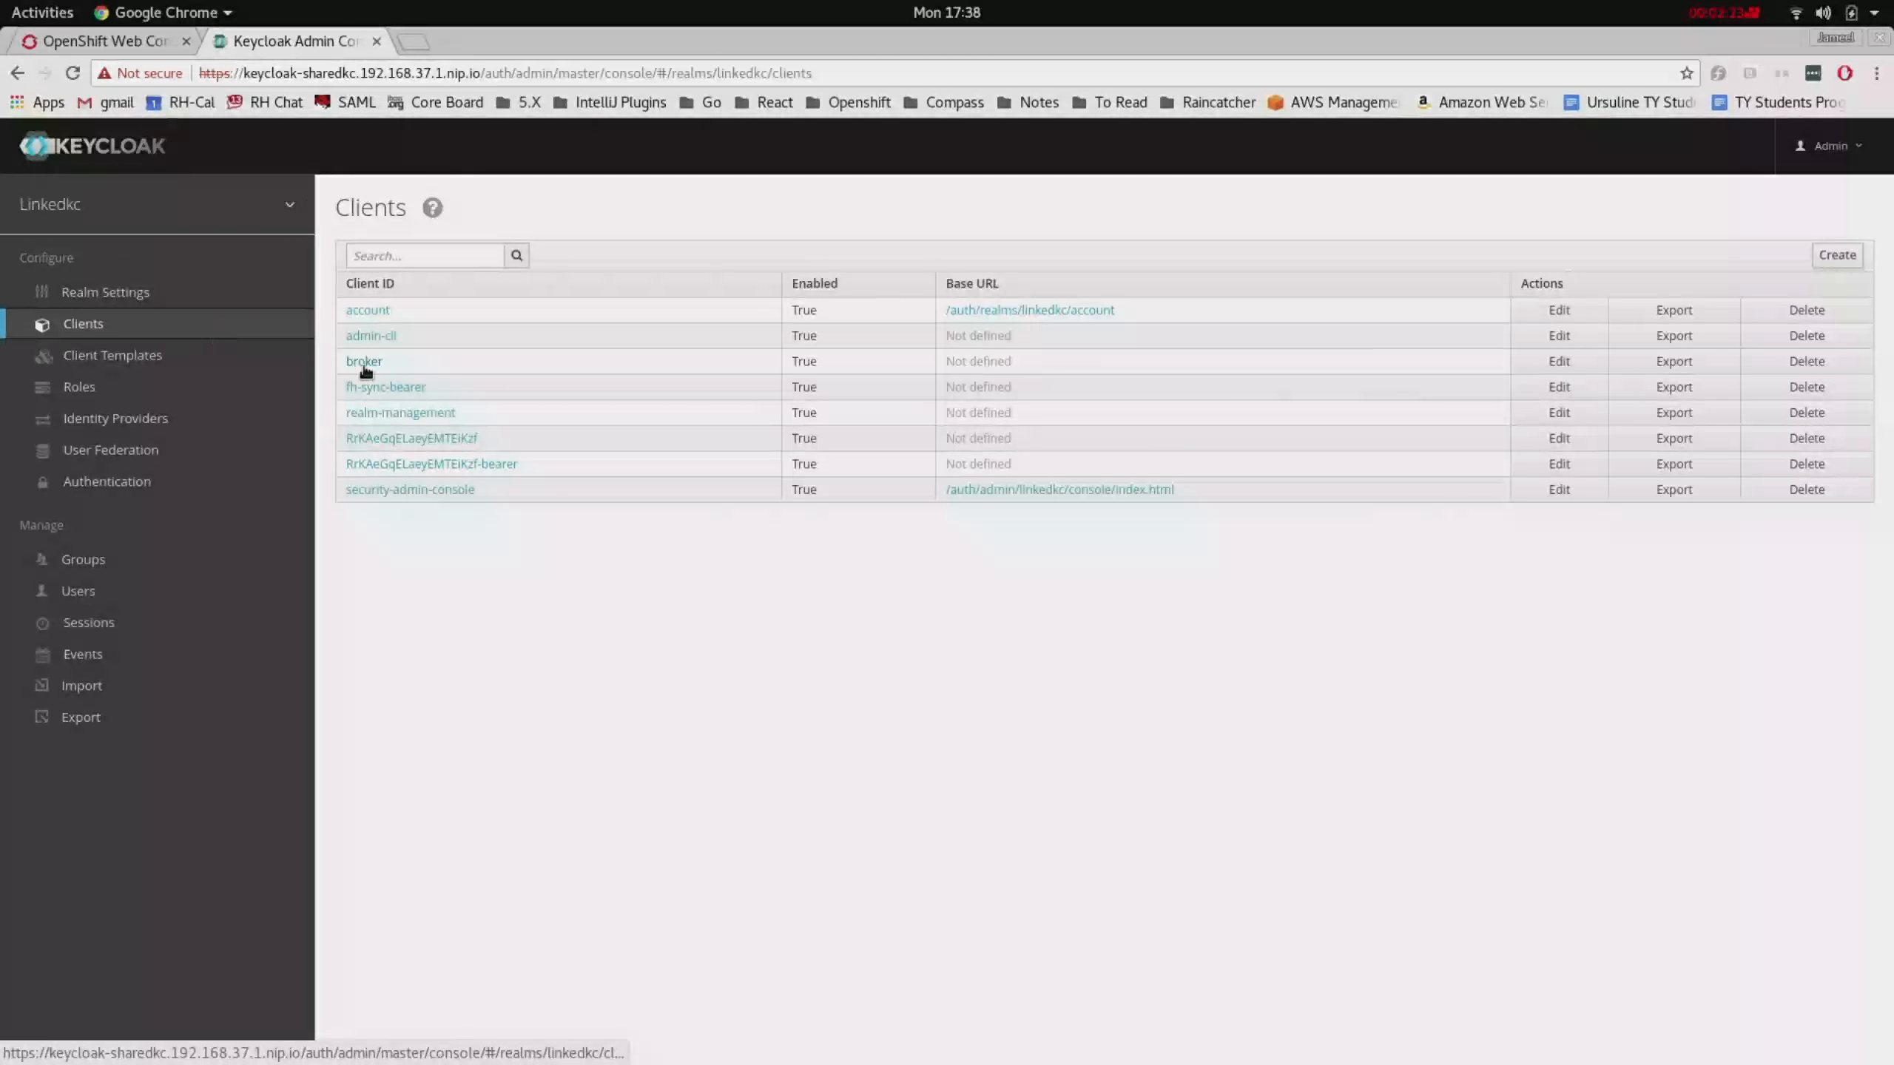
left_click(386, 388)
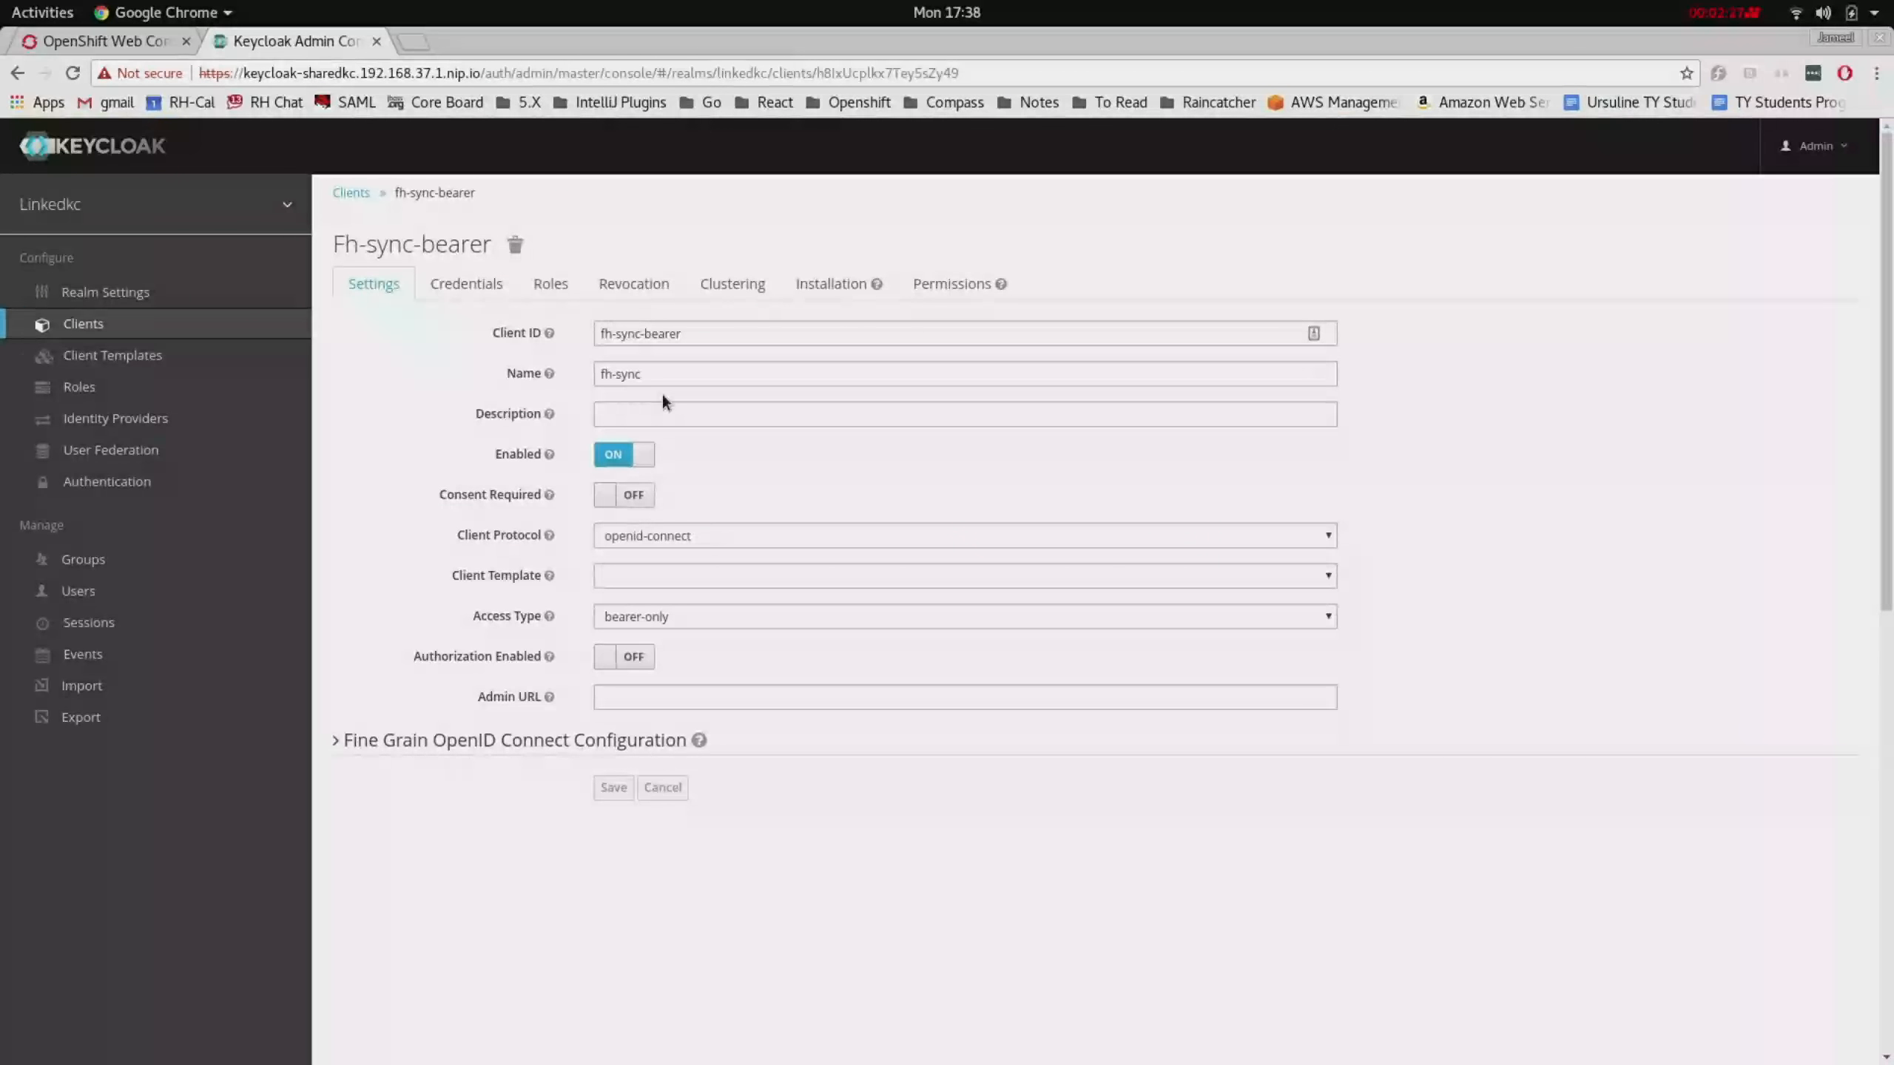
left_click(127, 50)
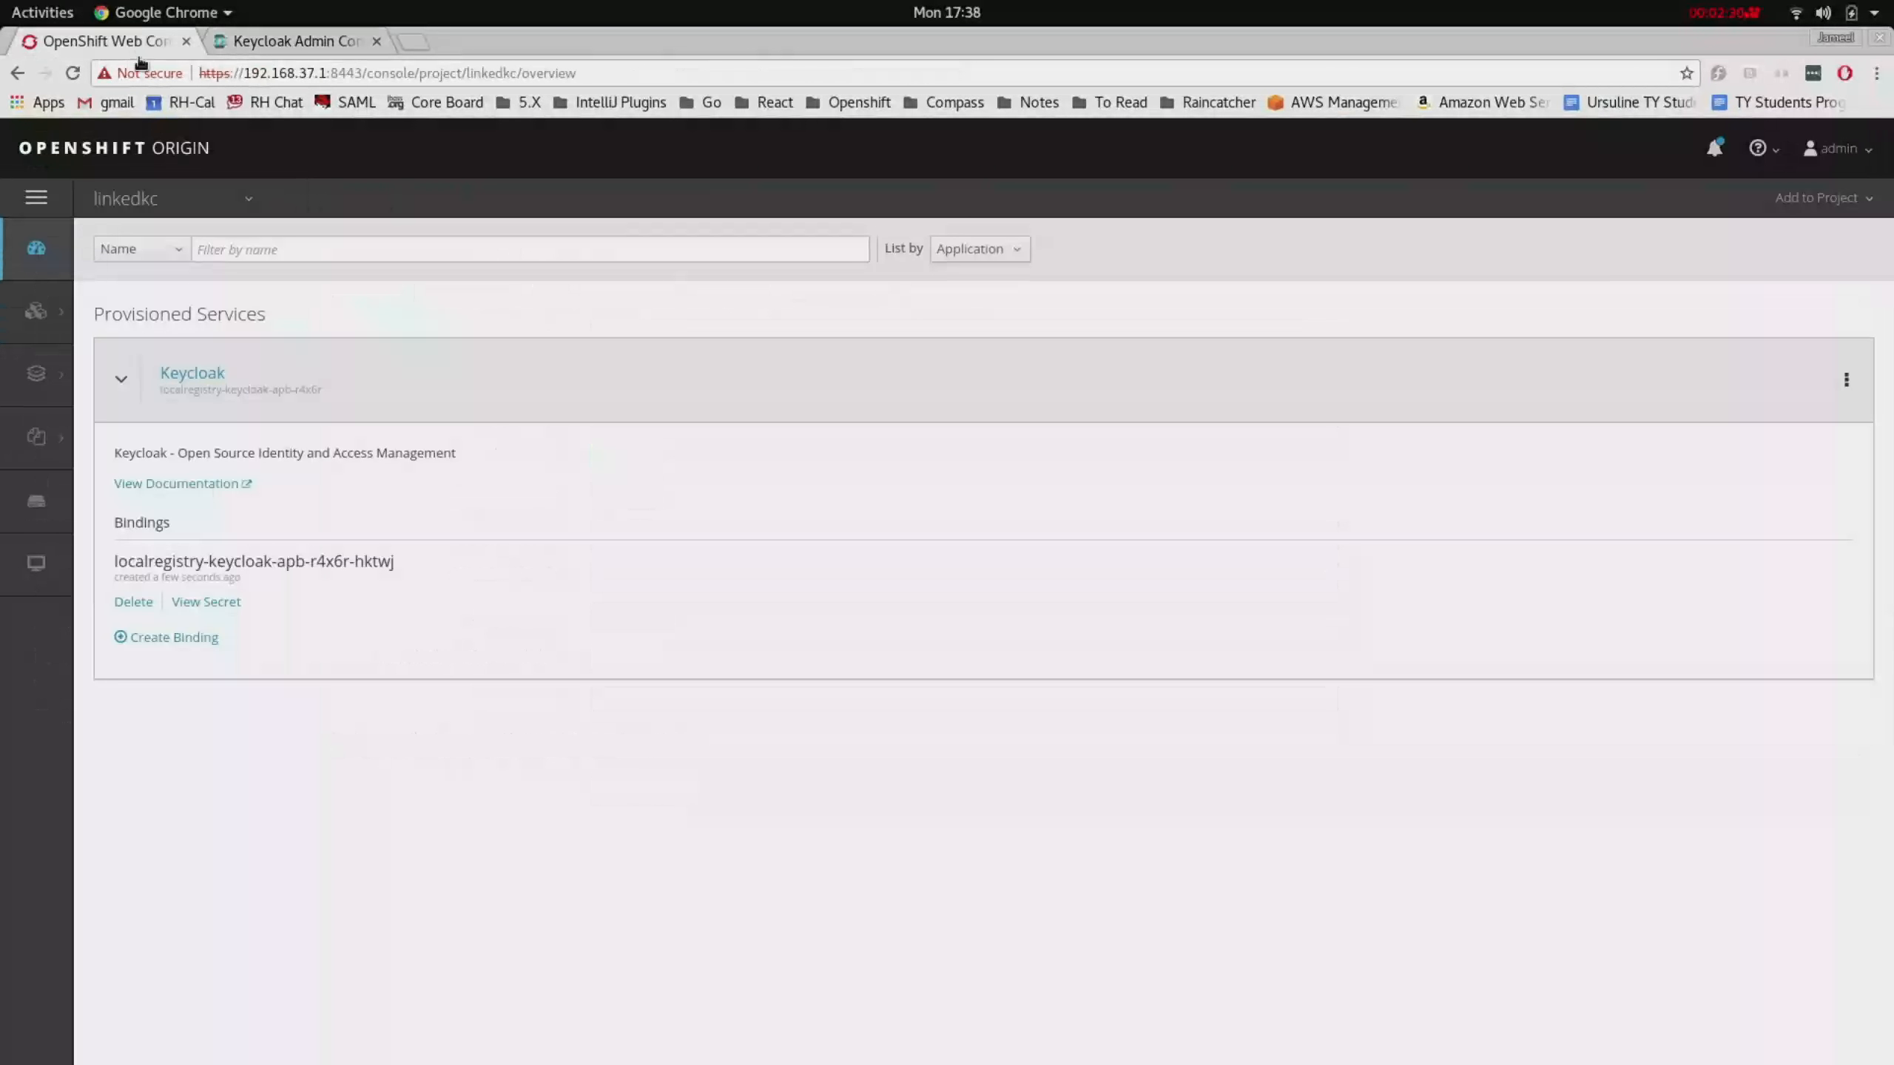
- Reveal the linkedkc binding's secret (realm linkedkc, resource fh-sync-bearer) and compare with Keycloak's fh-sync-bearer client
left_click(223, 606)
left_click(238, 336)
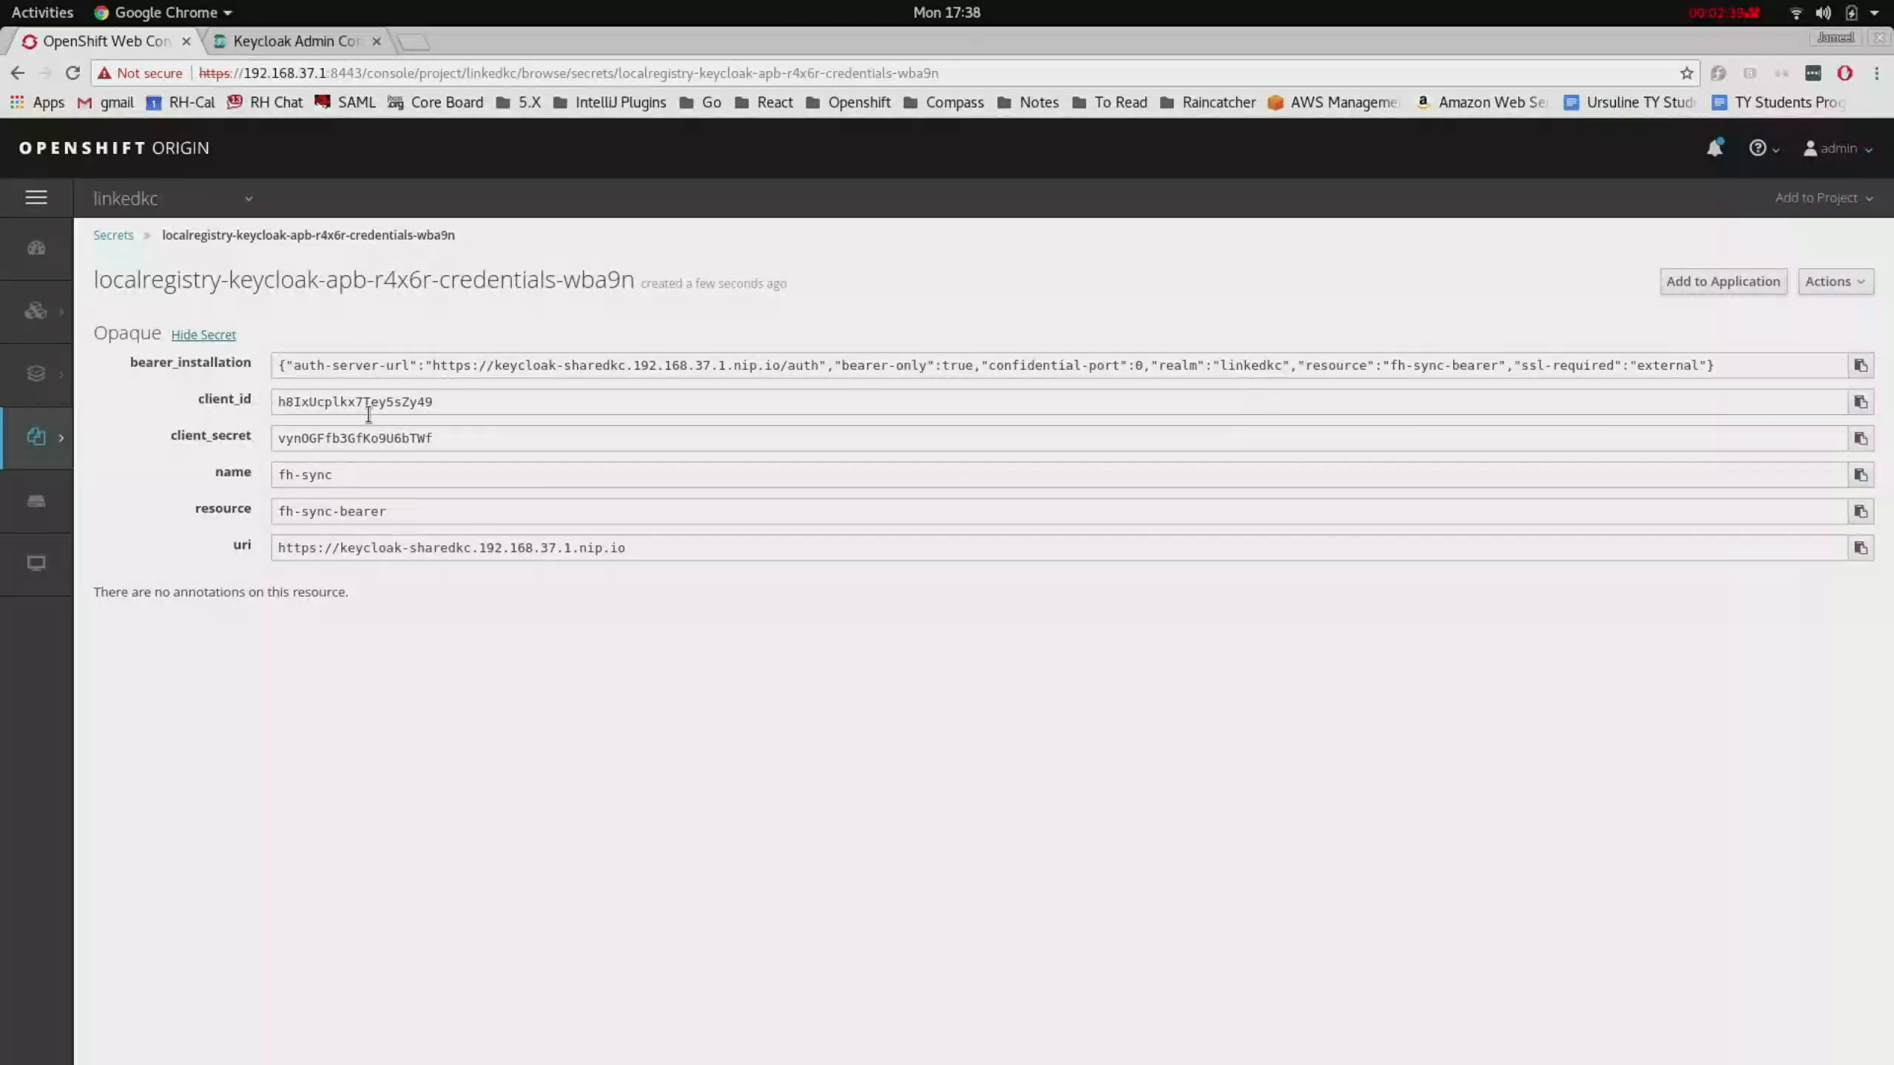
left_click(275, 38)
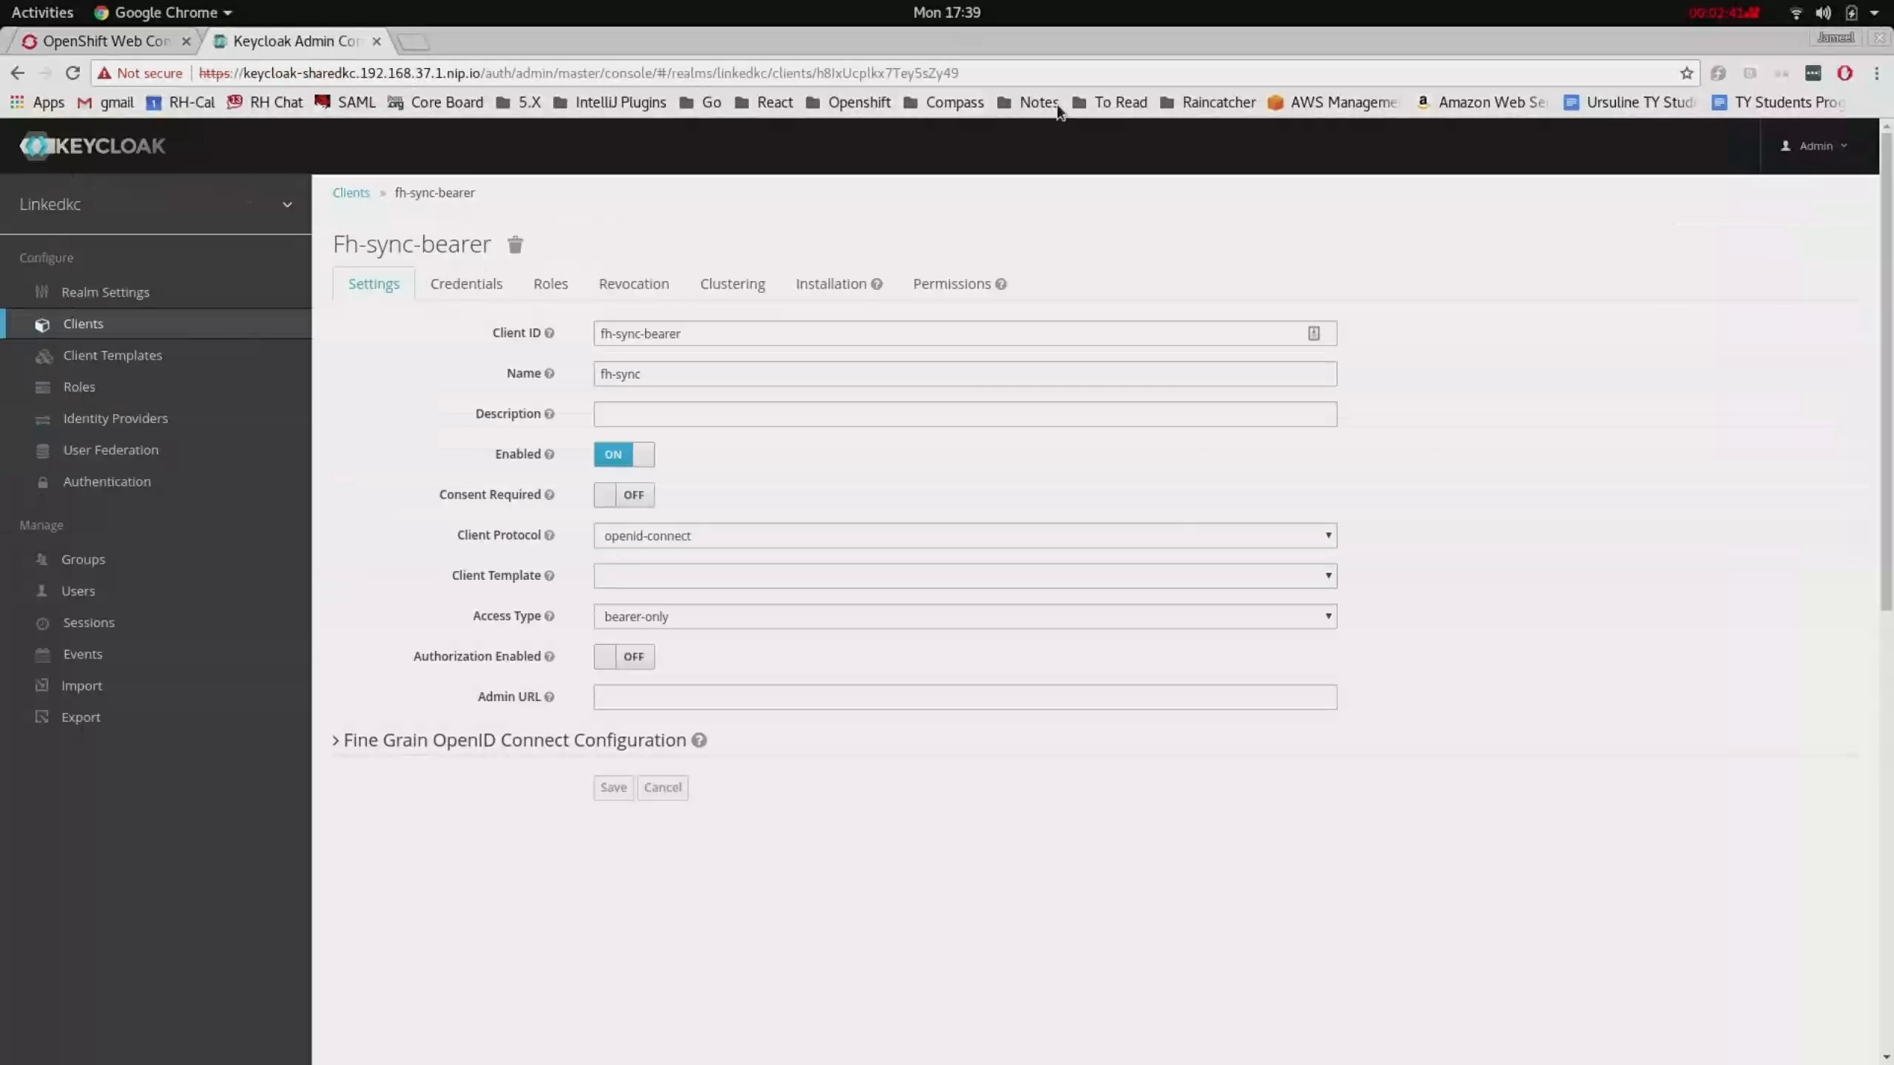
- Select the fh-sync-bearer client ID in the Keycloak address, then return to OpenShift's linkedkc secret
double_click(973, 78)
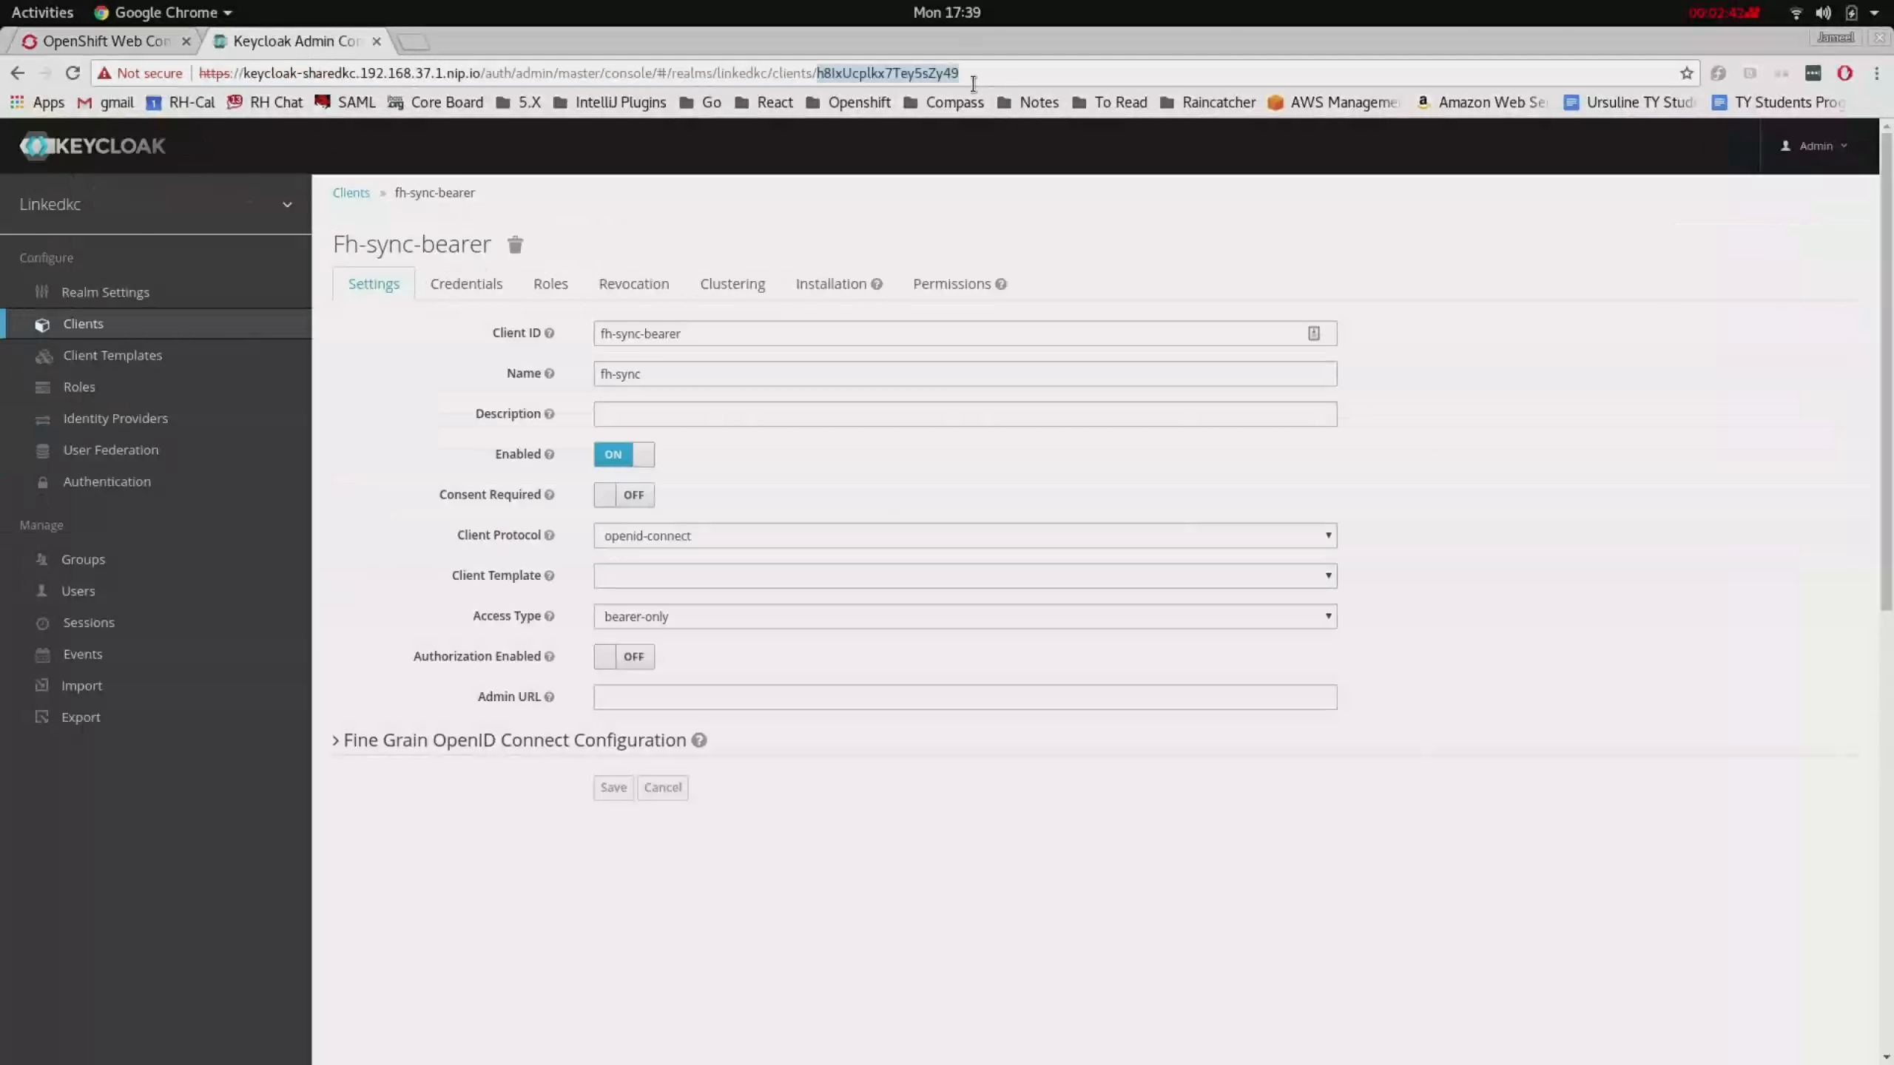
left_click(139, 42)
- Delete the Keycloak binding from the linkedkc overview and return to Keycloak's fh-sync-bearer client
left_click(42, 262)
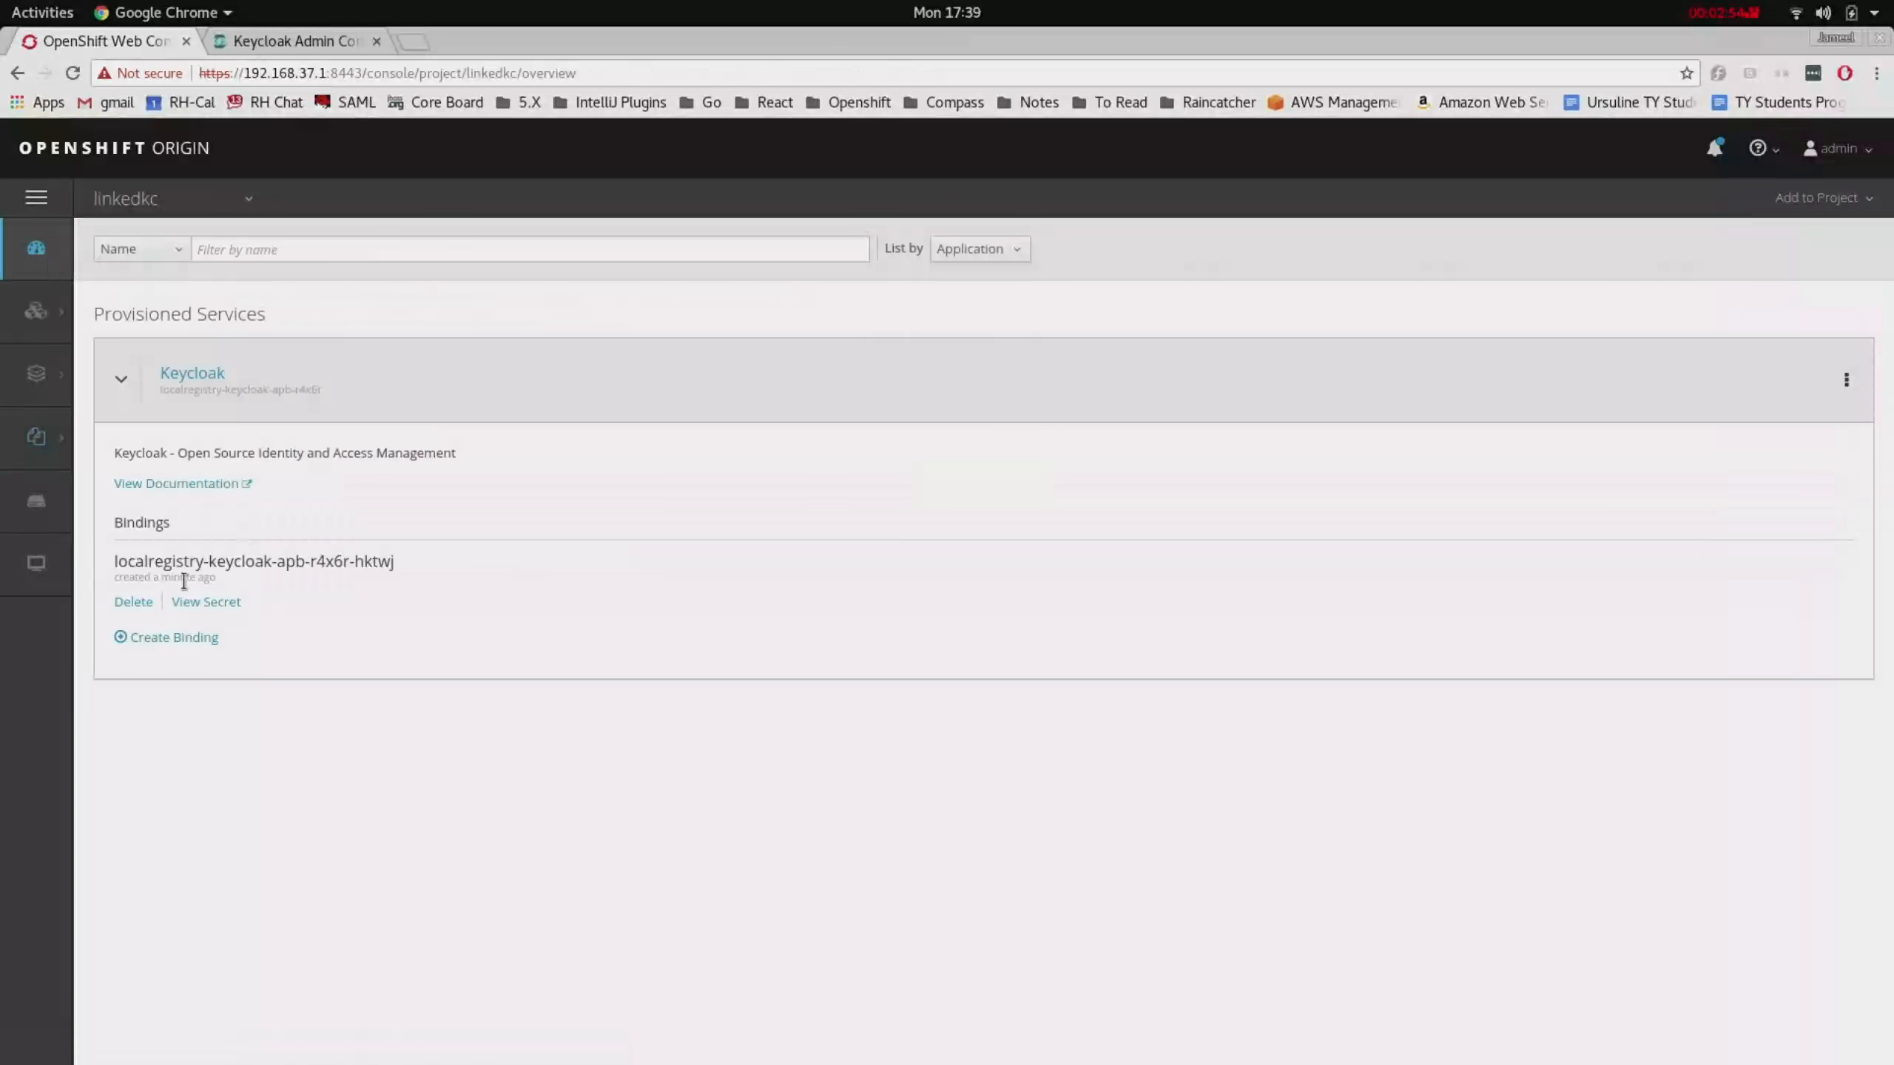
left_click(125, 605)
left_click(1132, 339)
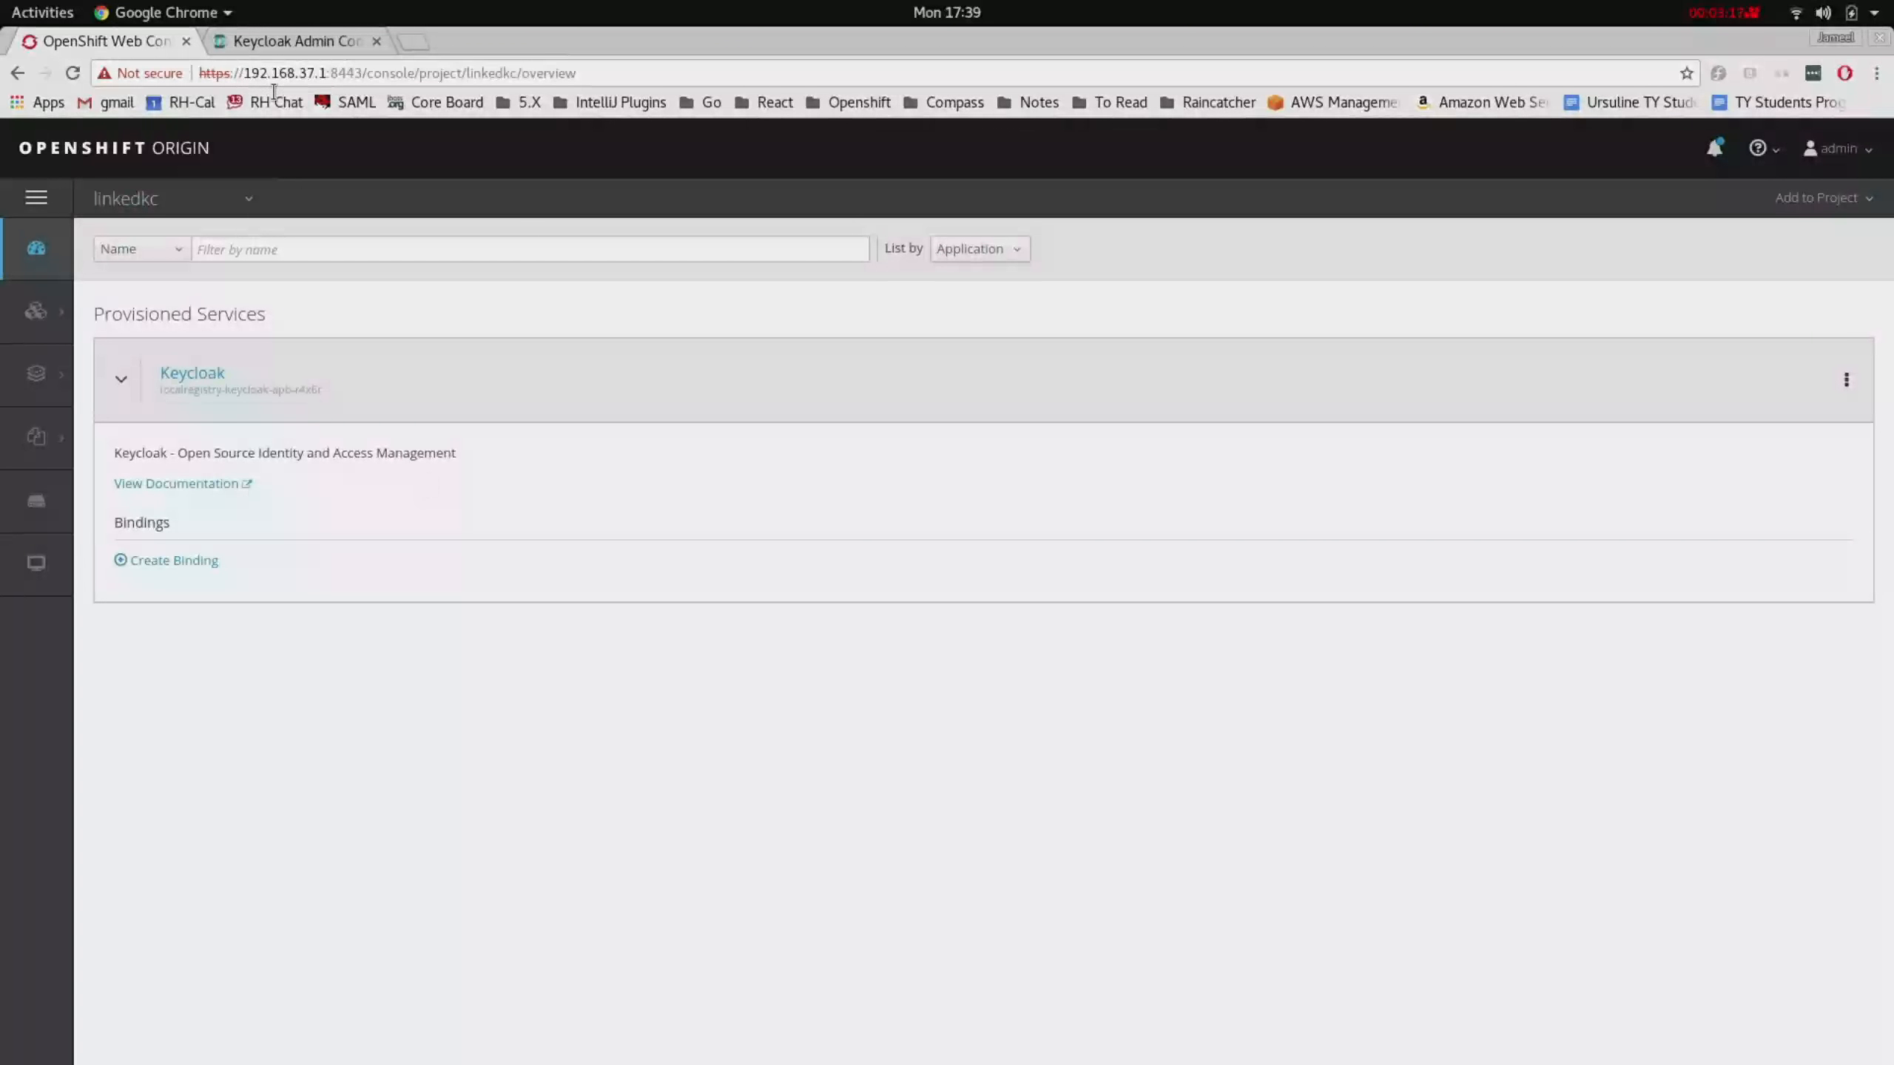
left_click(266, 41)
- Verify the Linkedkc clients list no longer has fh-sync-bearer, then return to OpenShift's linkedkc overview
mouse_move(227, 208)
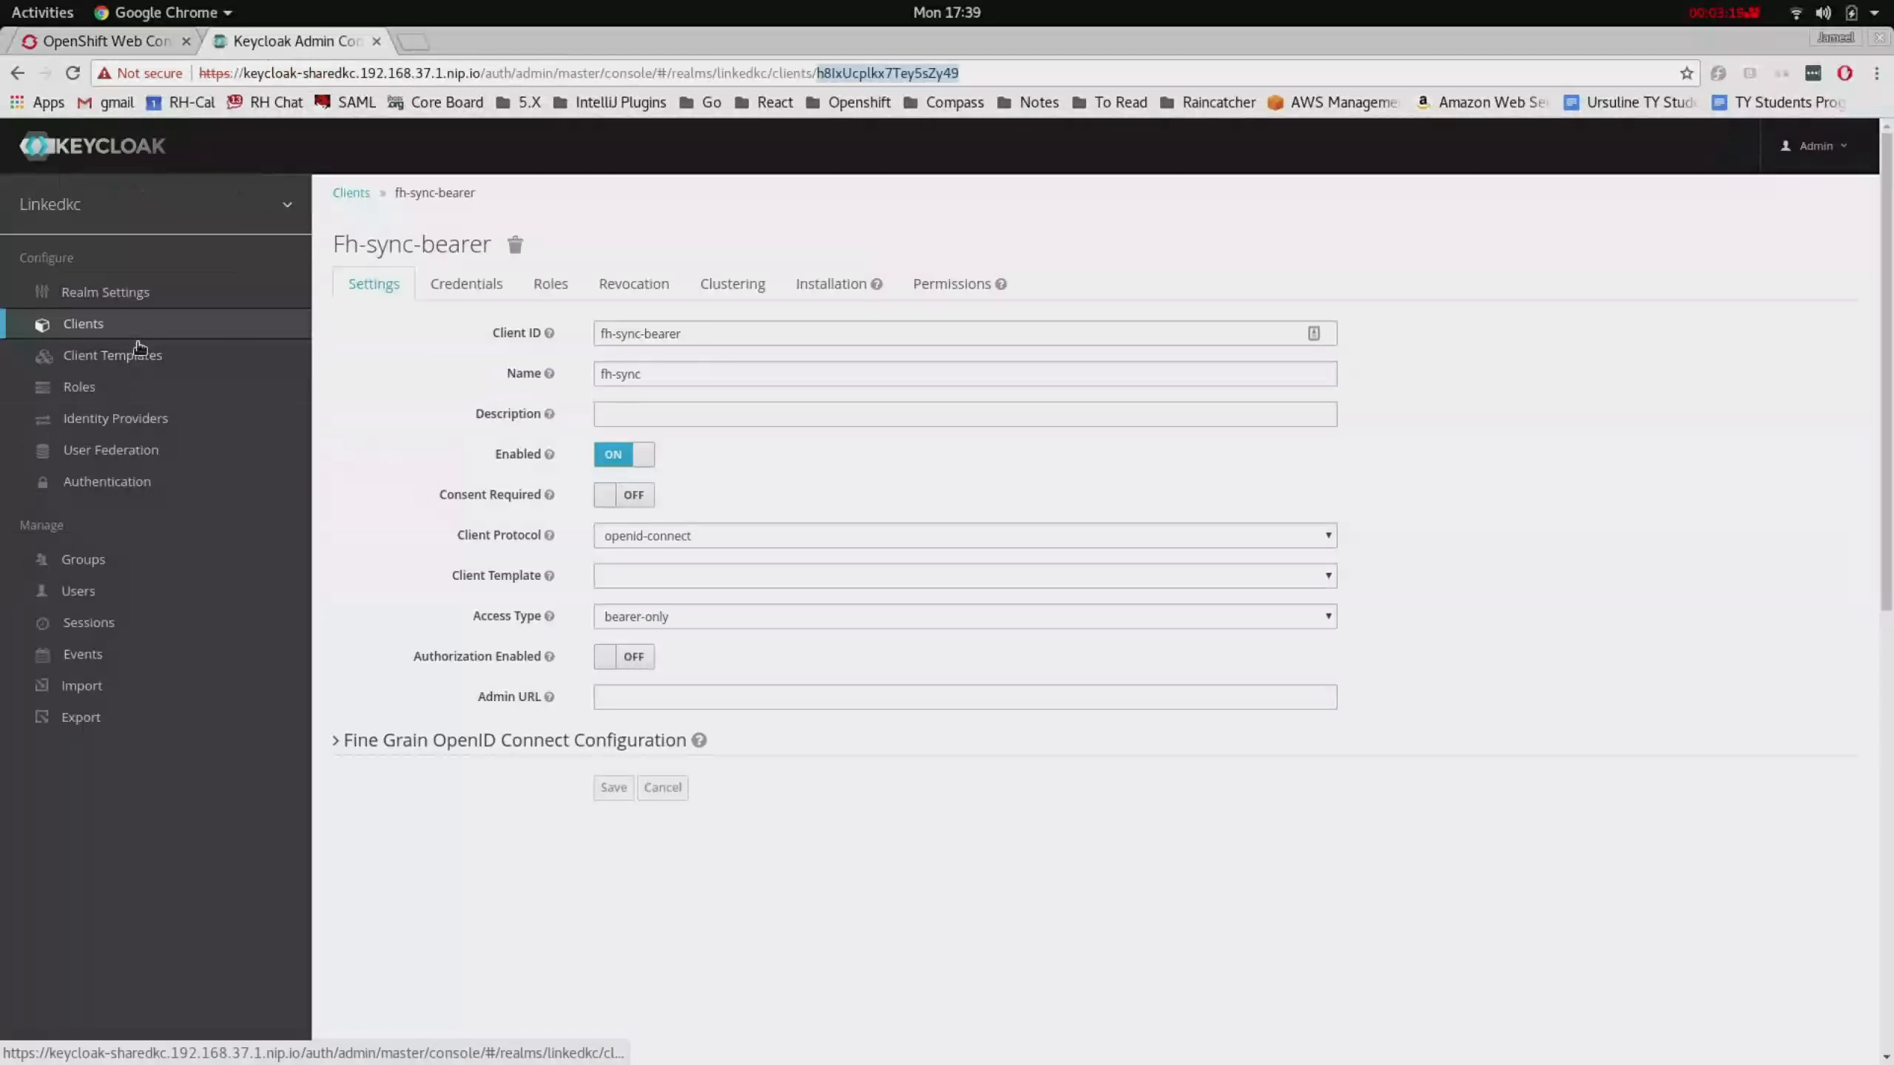
left_click(146, 336)
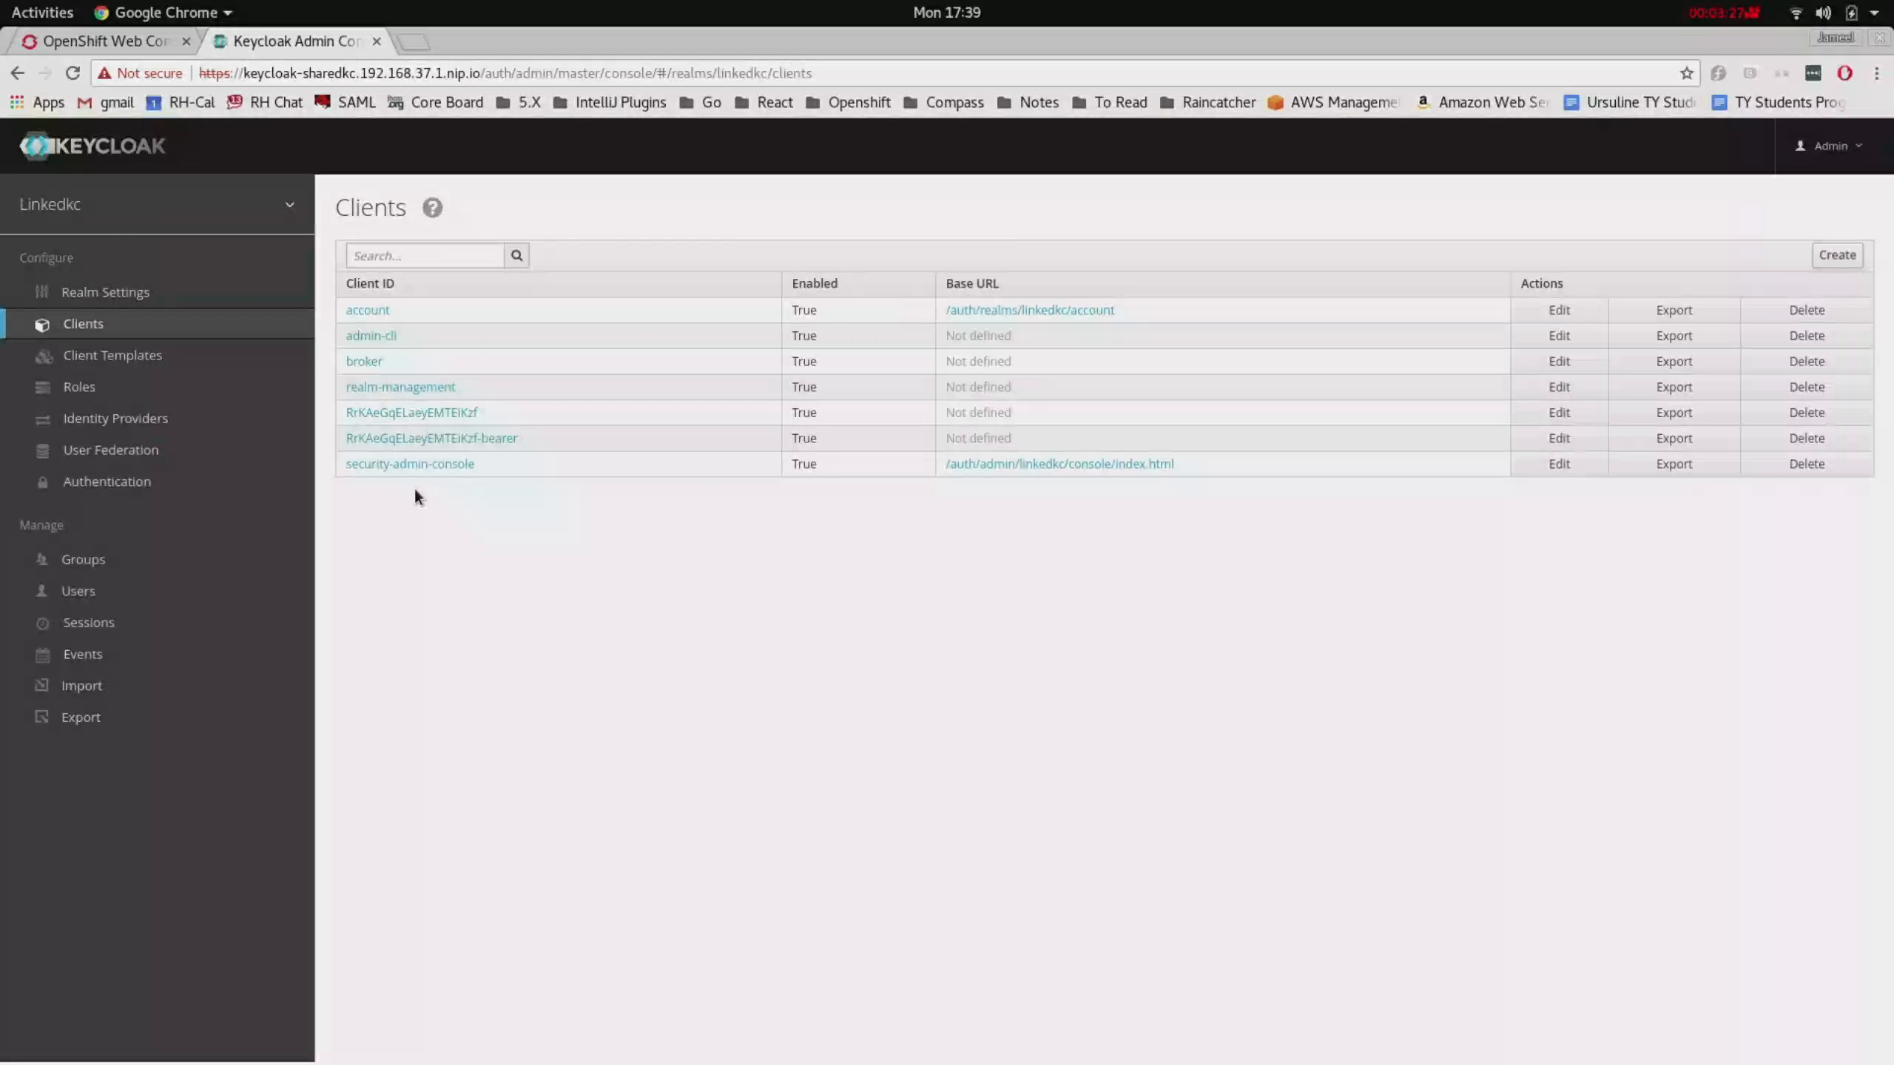
left_click(122, 42)
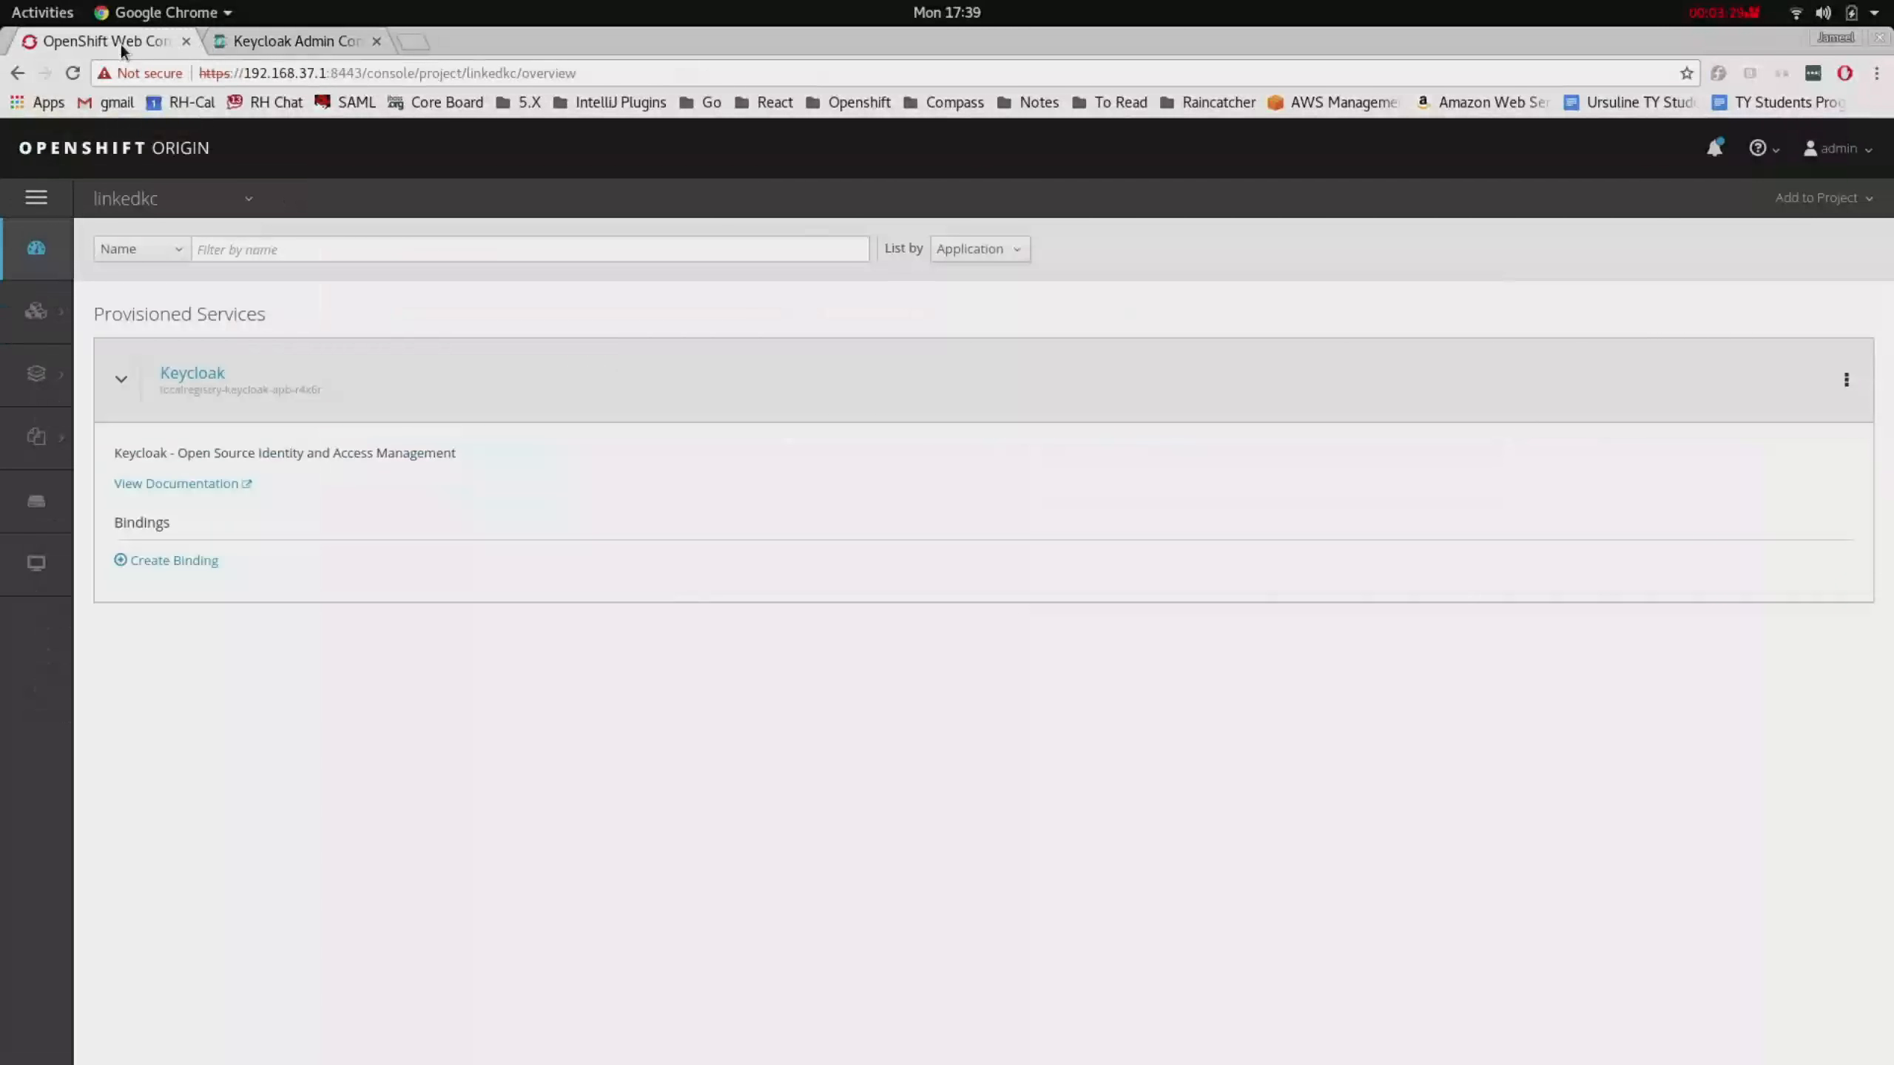
- Switch to the sharedkc project and delete its Keycloak service's binding
left_click(157, 200)
left_click(177, 740)
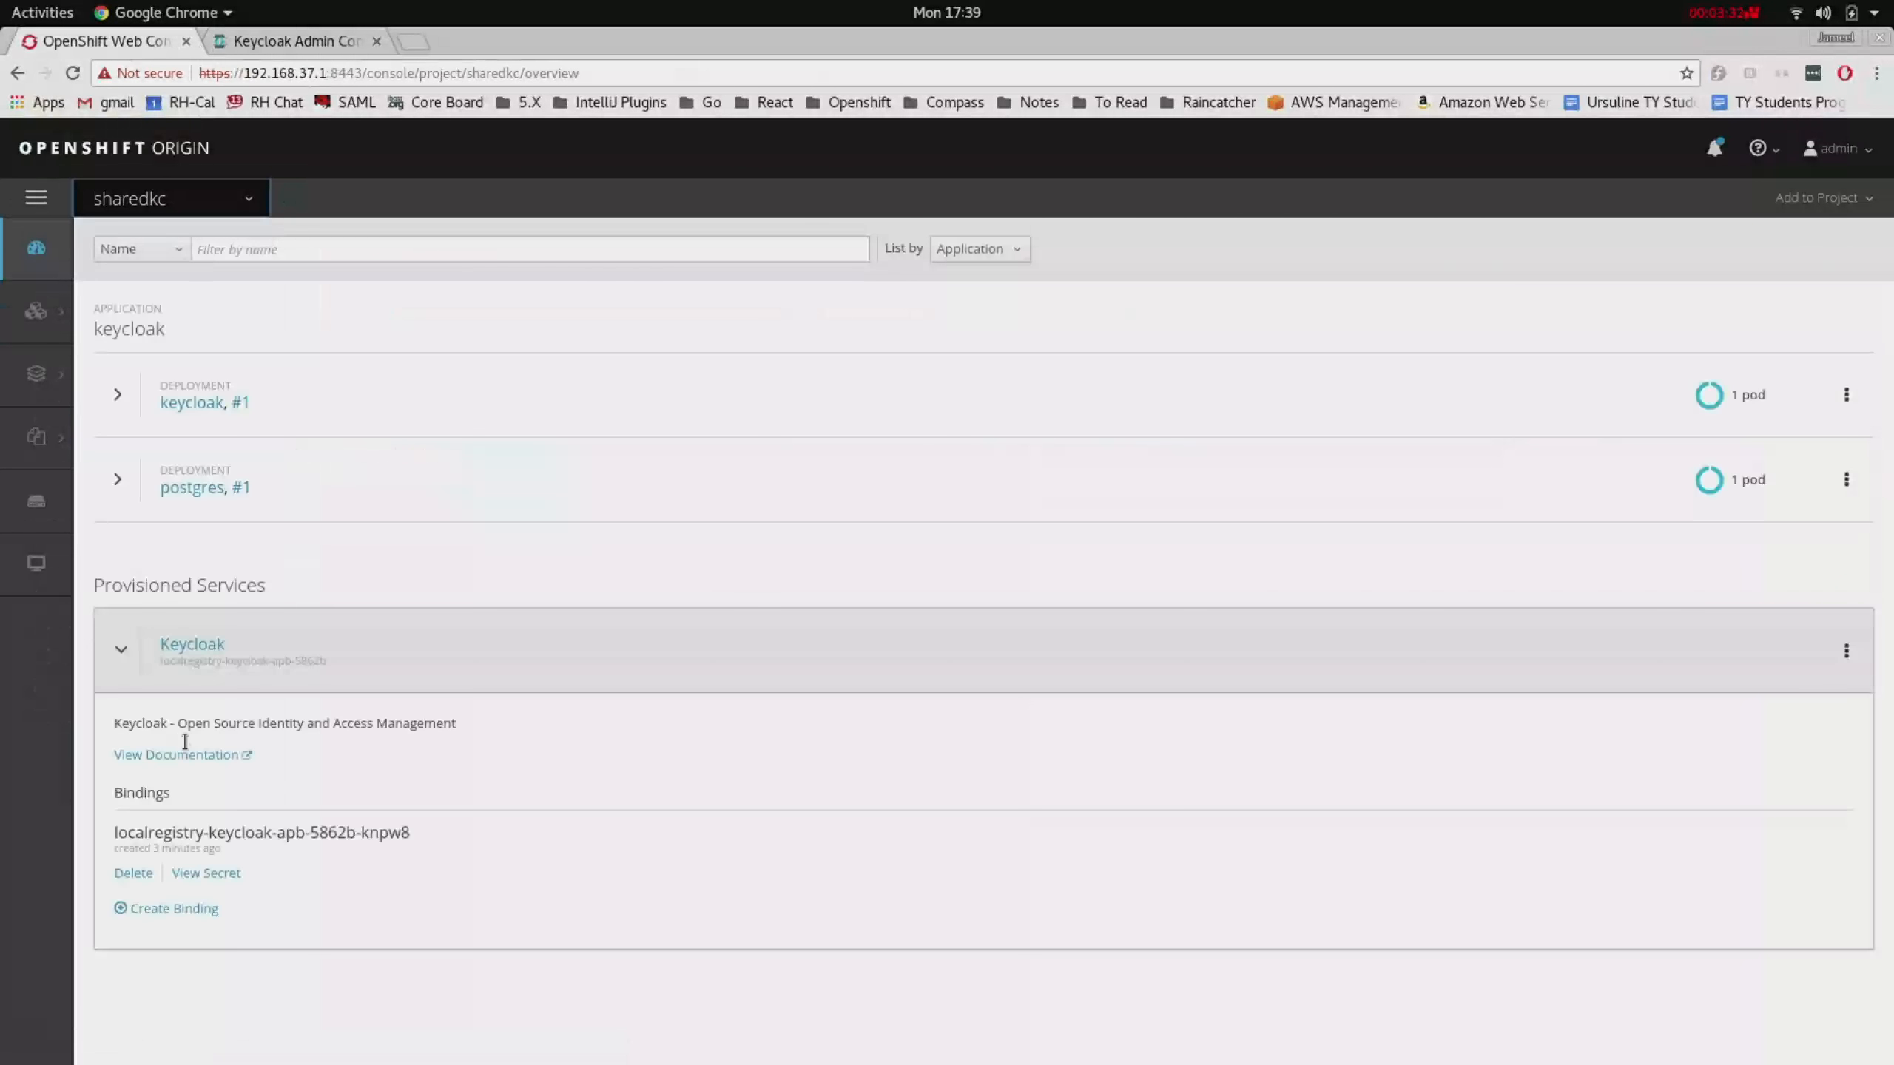
left_click(133, 873)
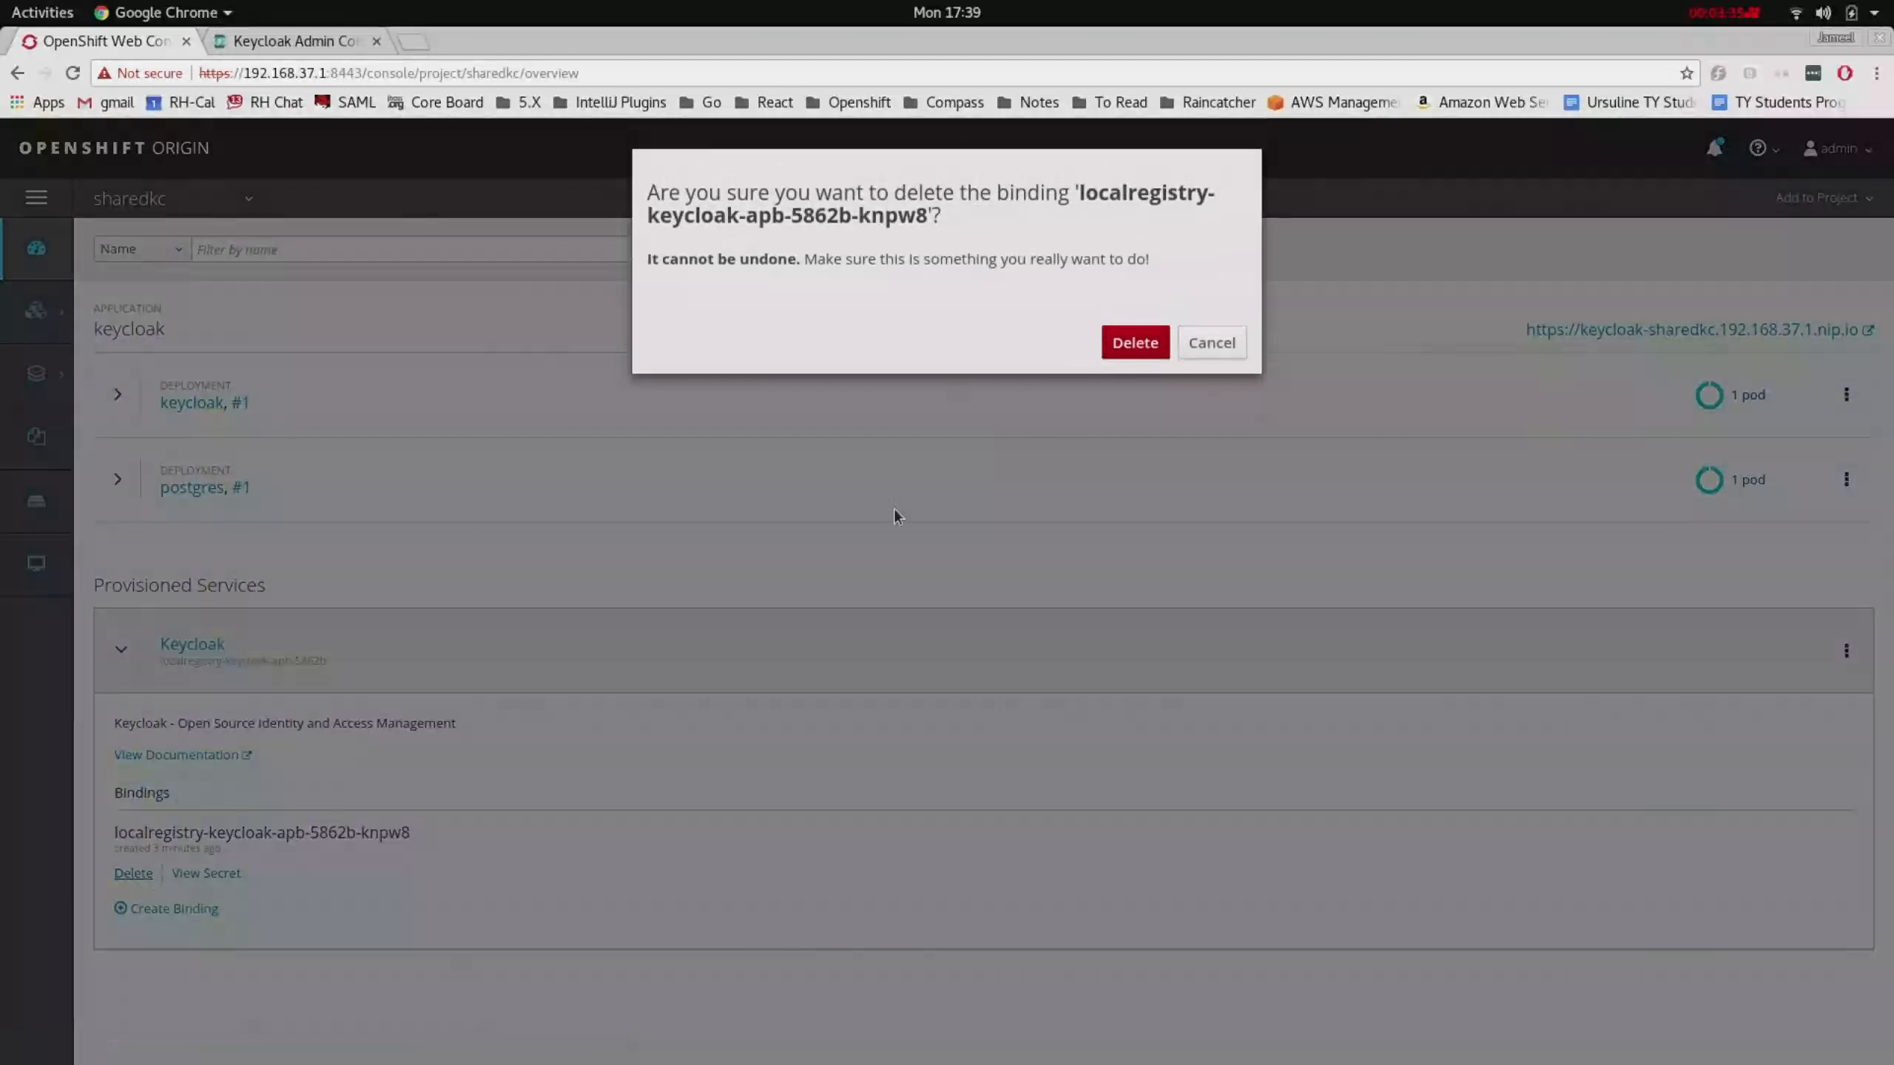
left_click(1130, 352)
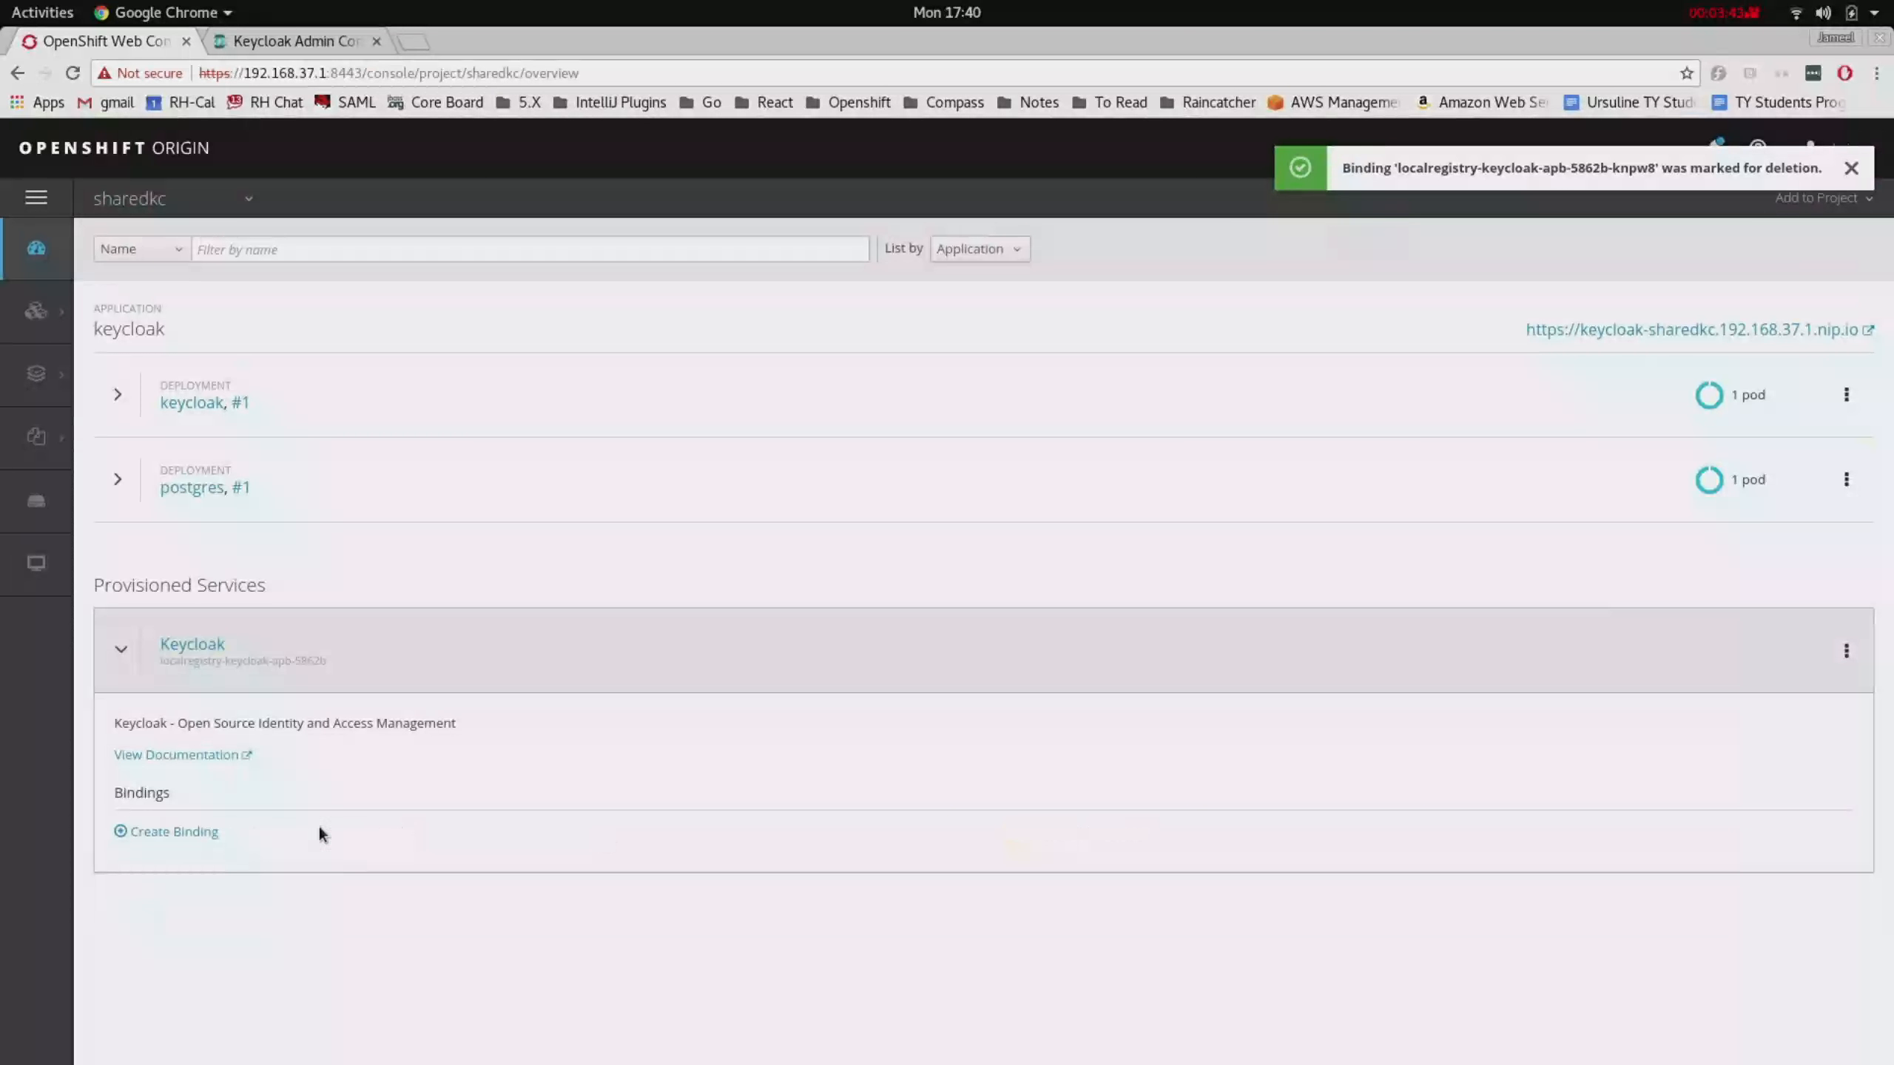
- Check the Sharedkc realm's clients no longer list fh-sync-bearer, then return to OpenShift
left_click(276, 41)
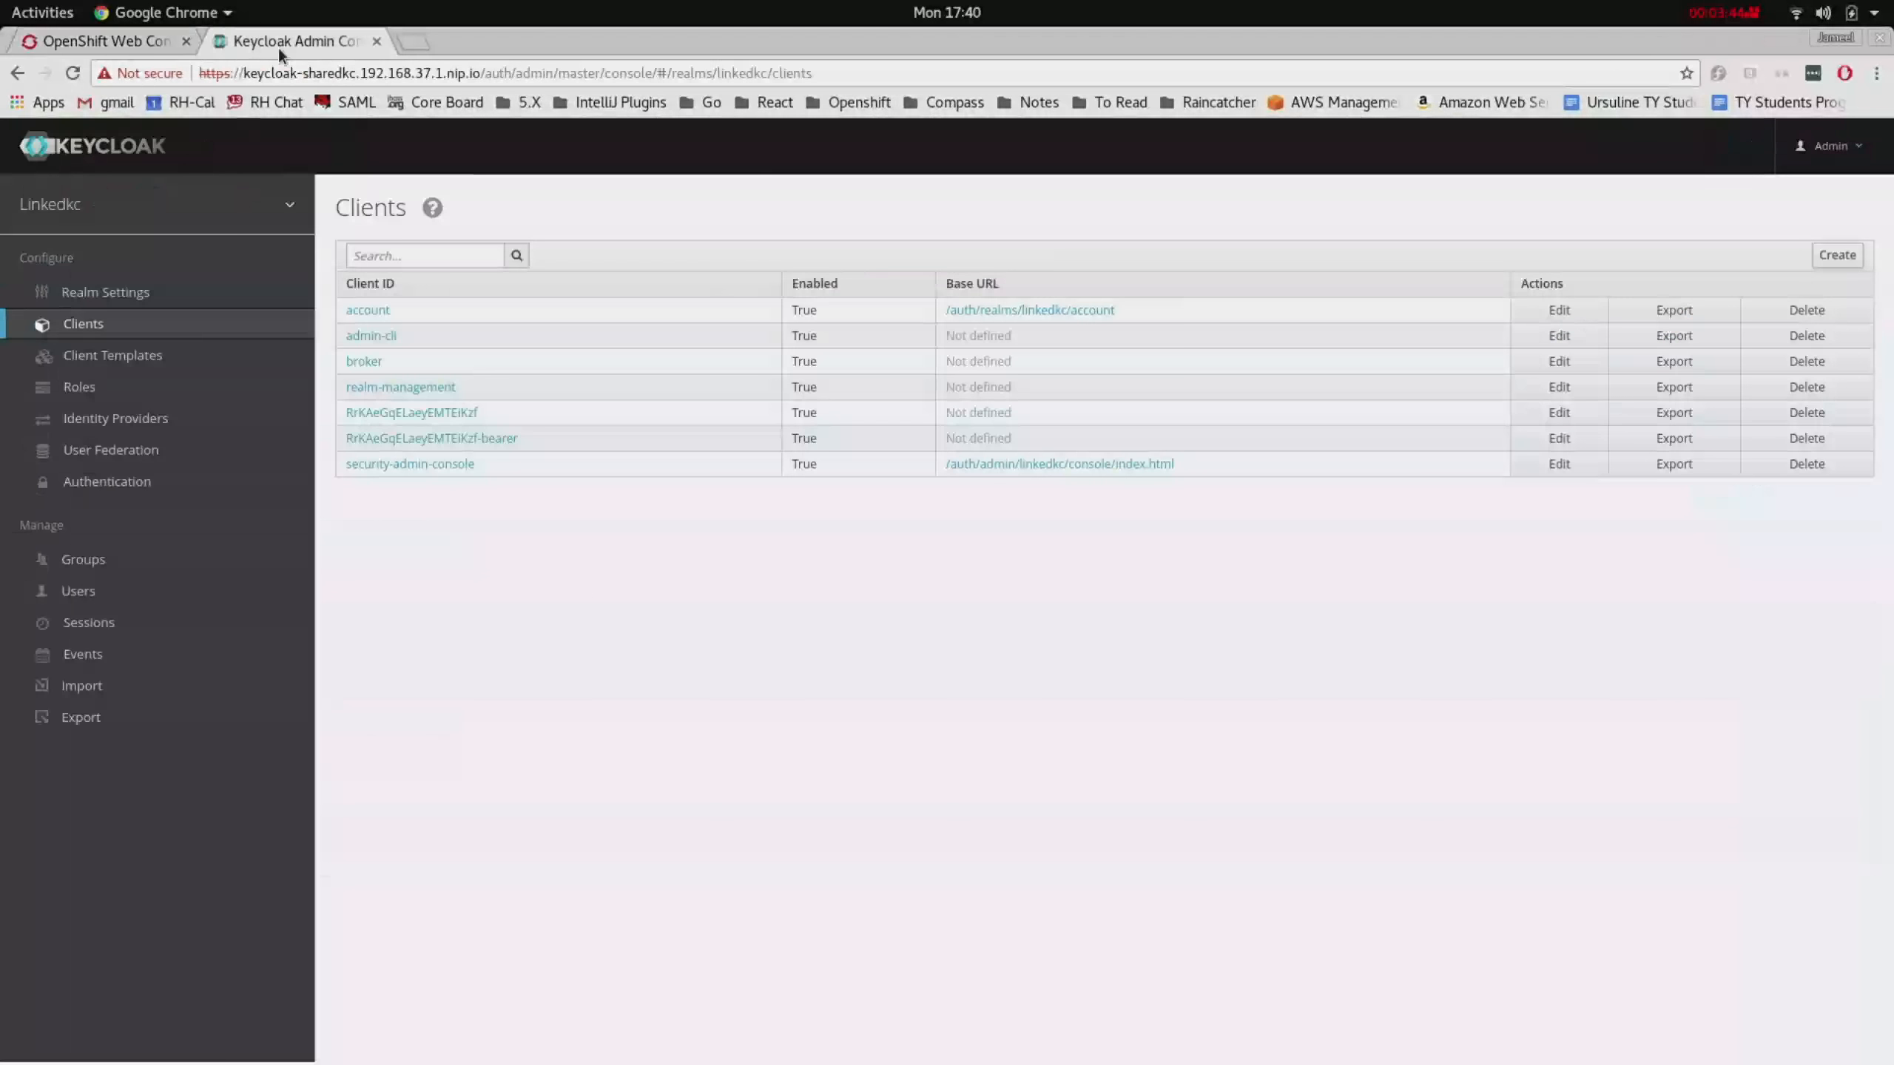
mouse_move(134, 212)
left_click(128, 291)
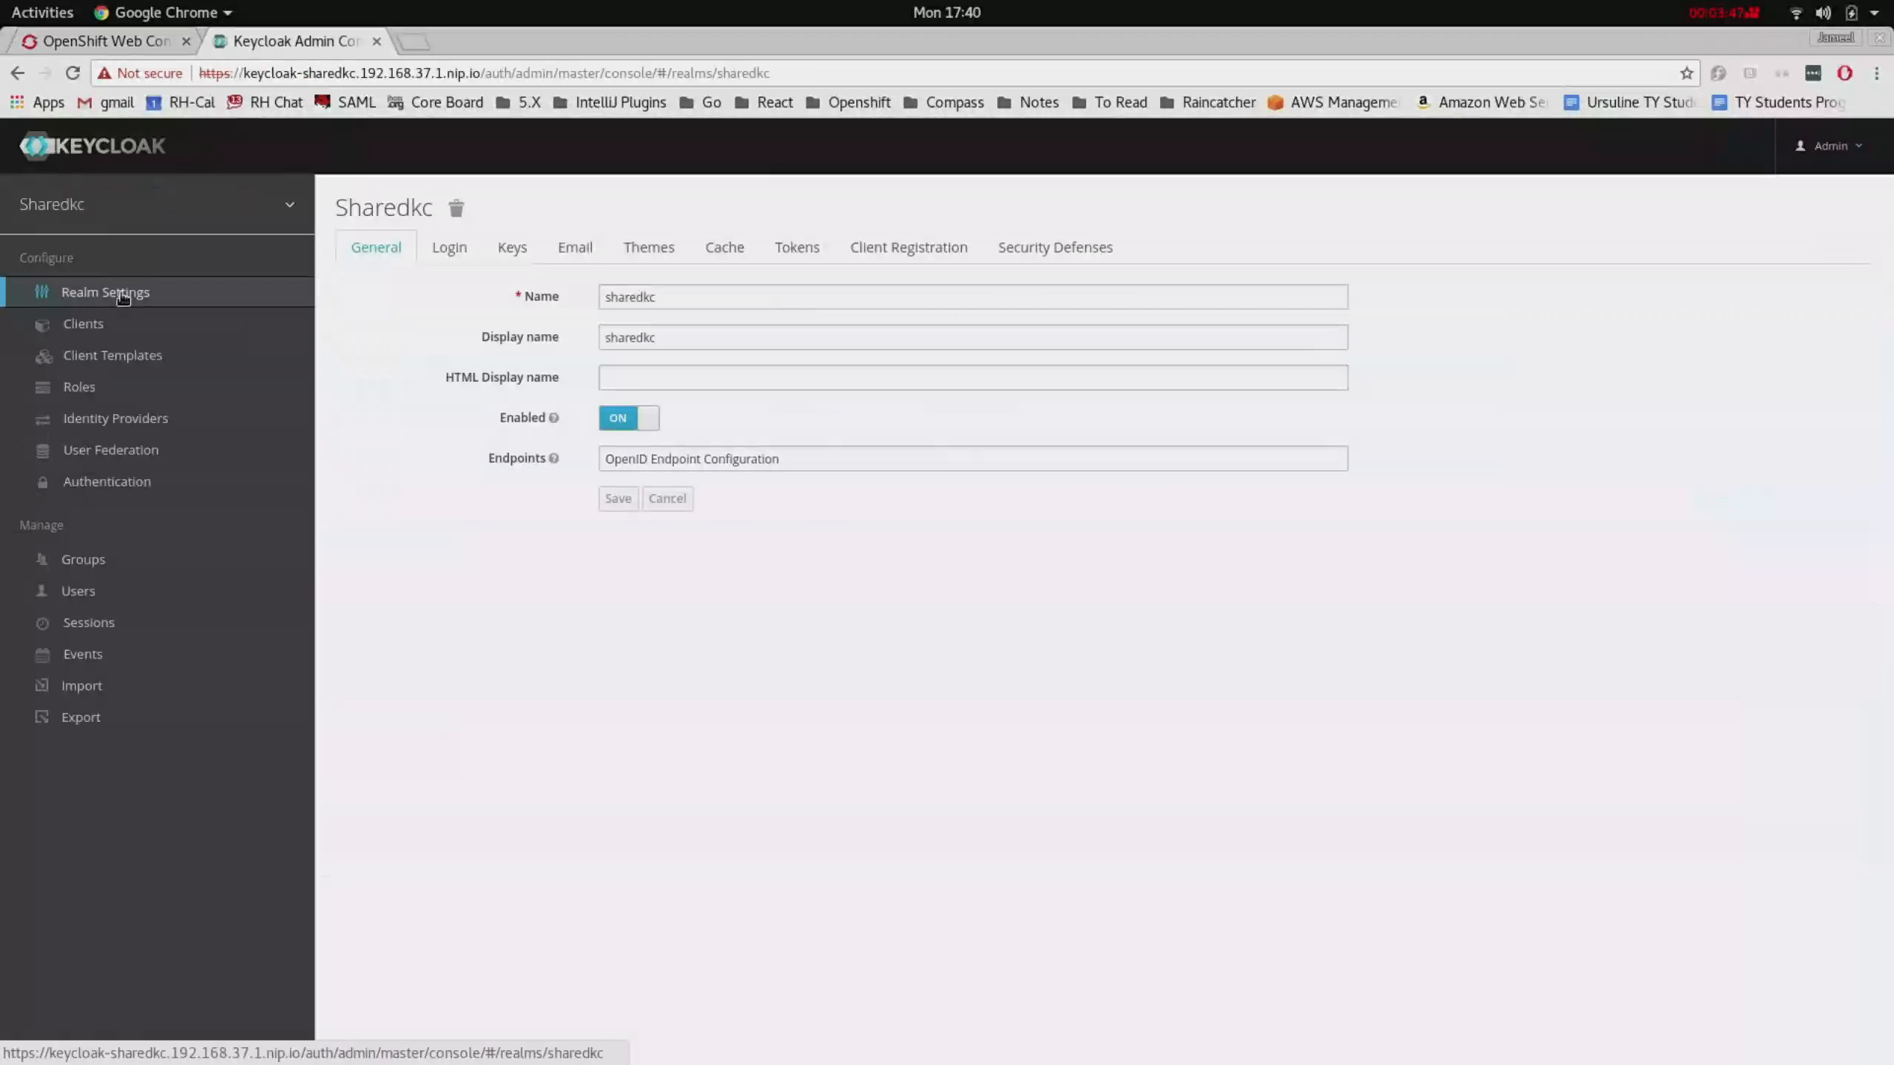
left_click(169, 322)
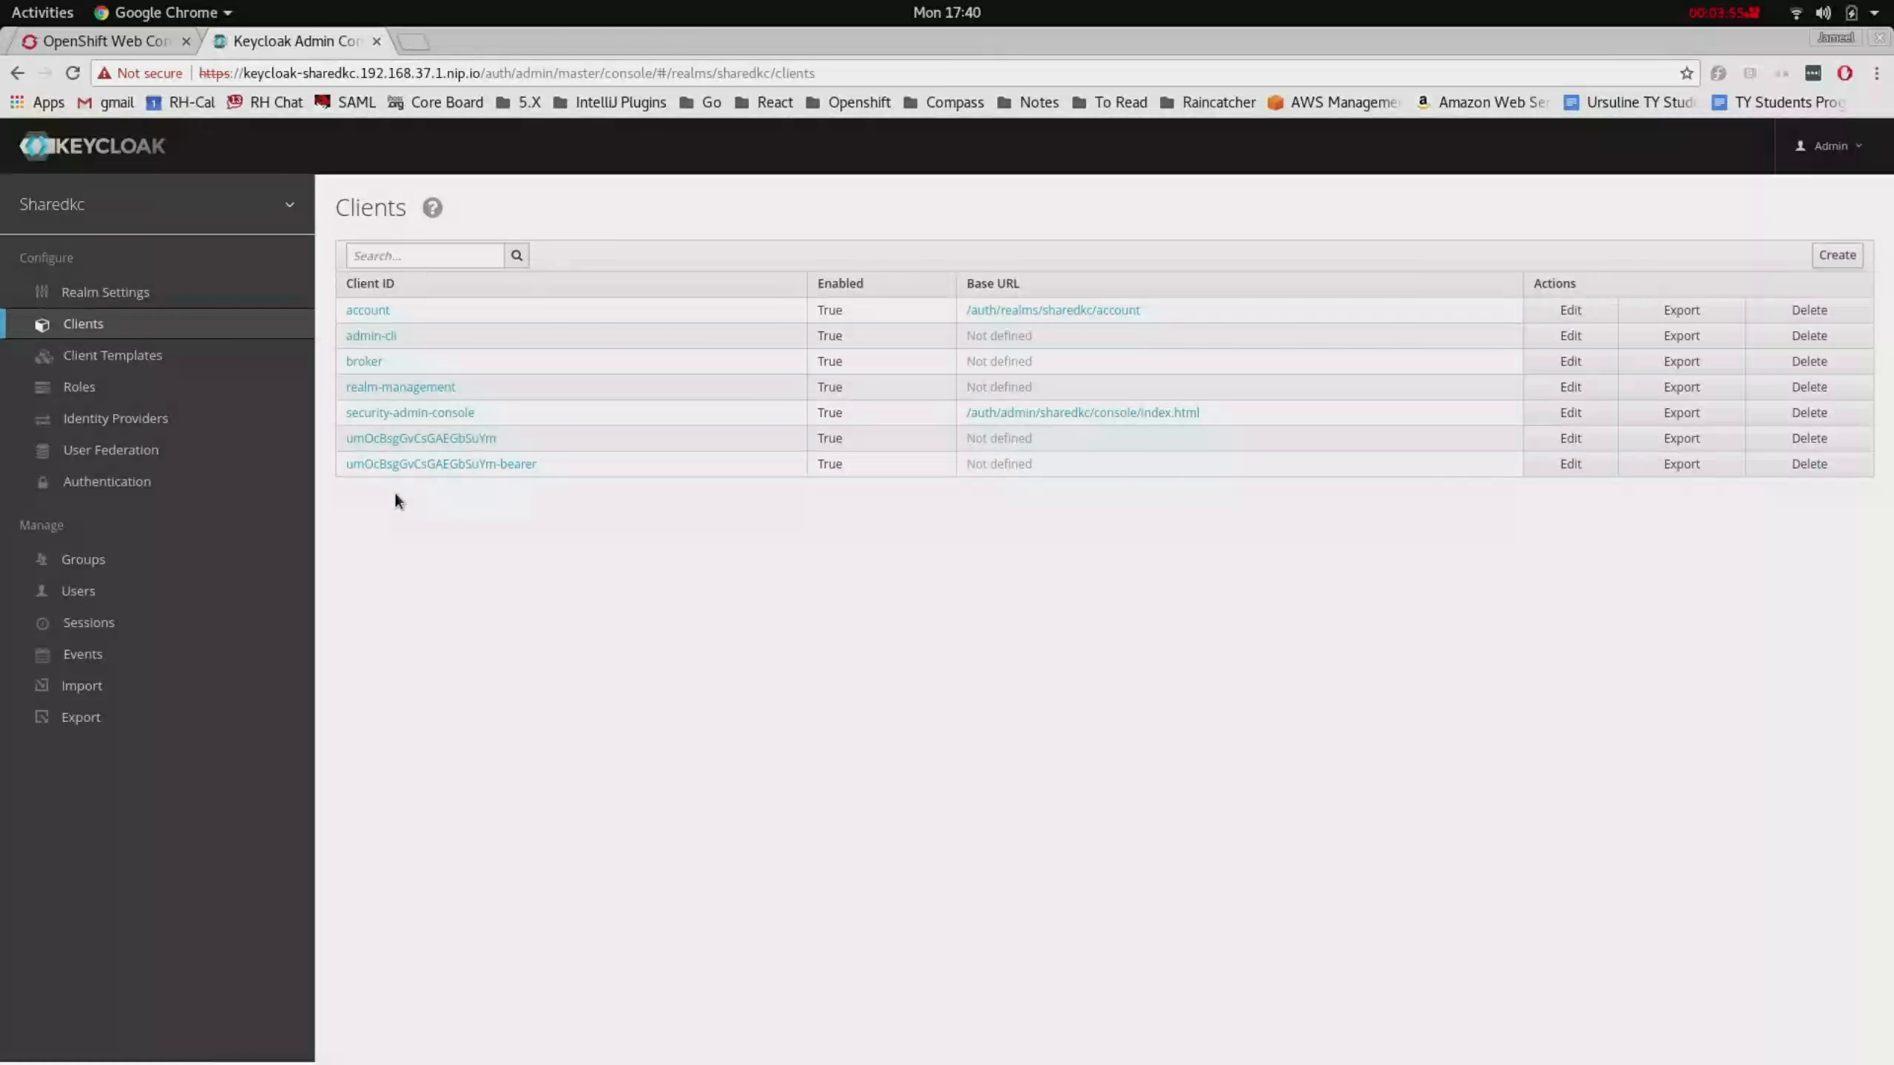
left_click(108, 42)
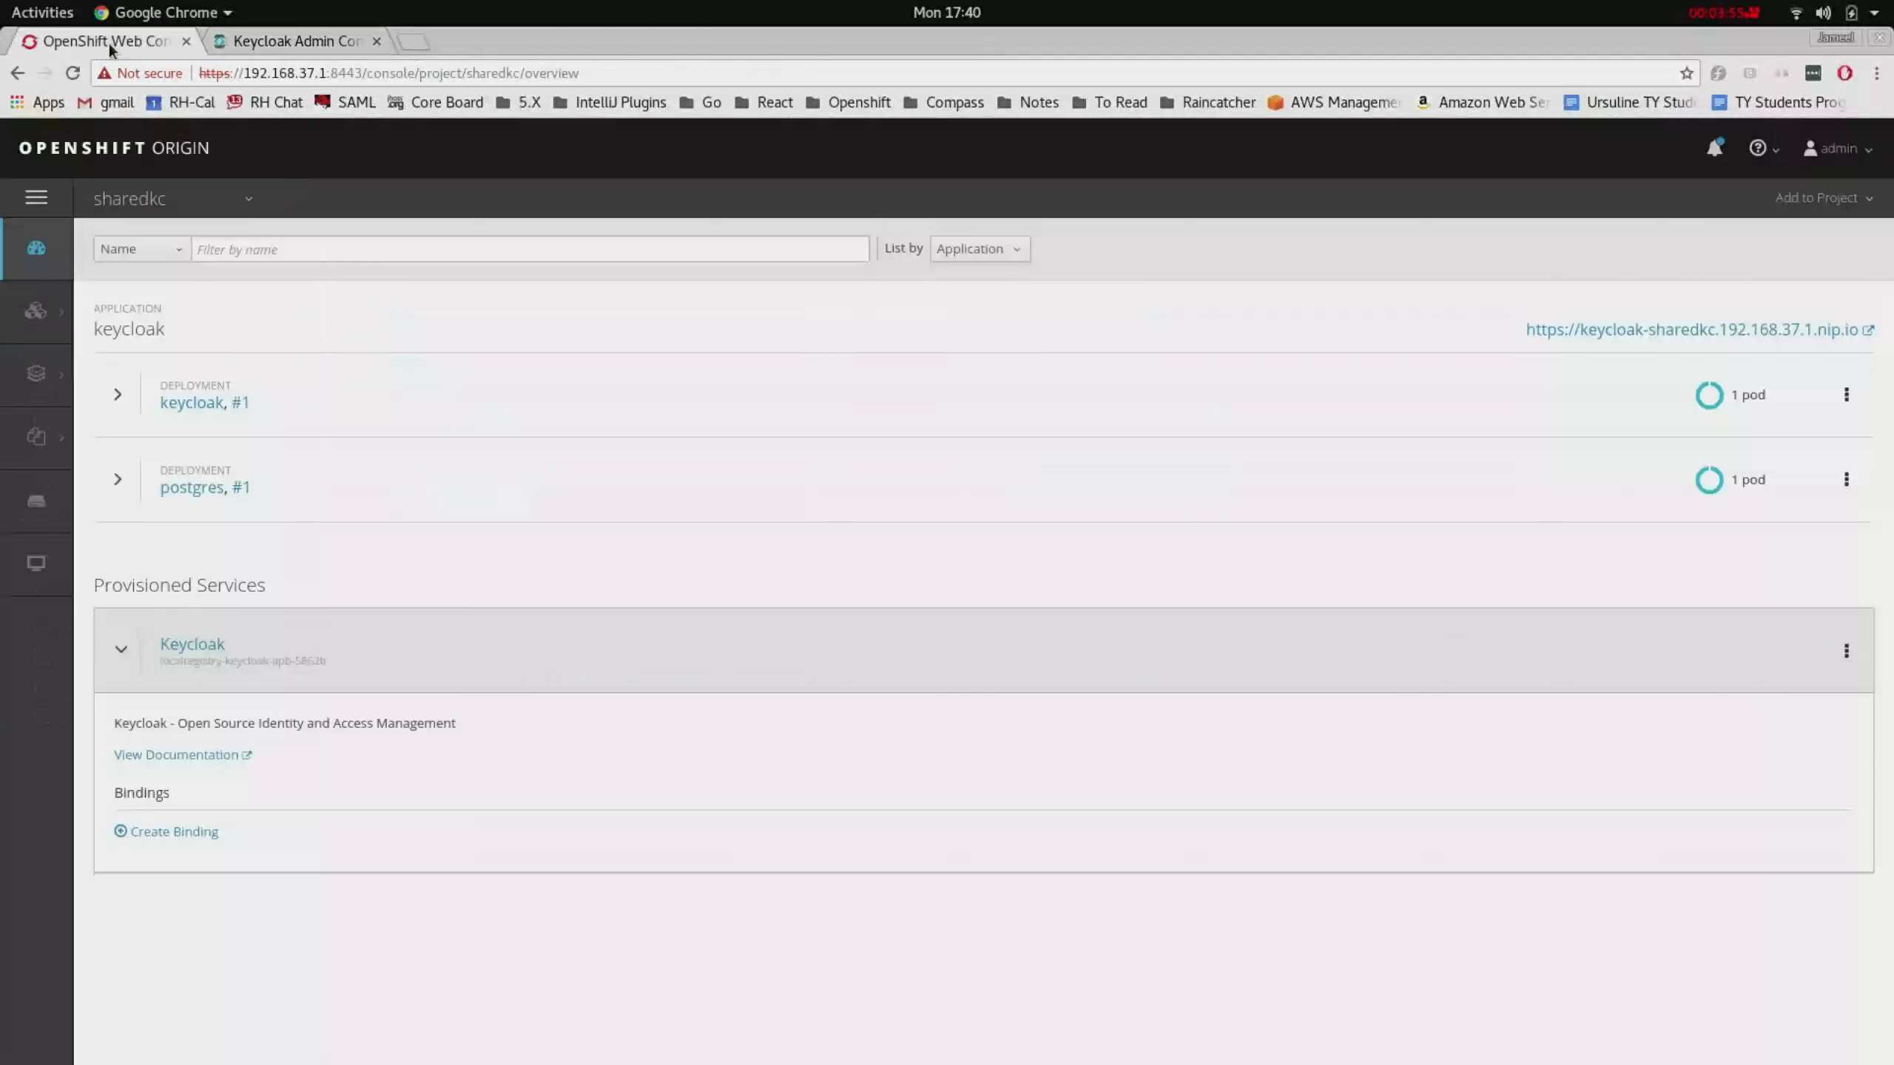
- Switch to the linkedkc project and delete its provisioned Keycloak service
left_click(248, 208)
left_click(184, 431)
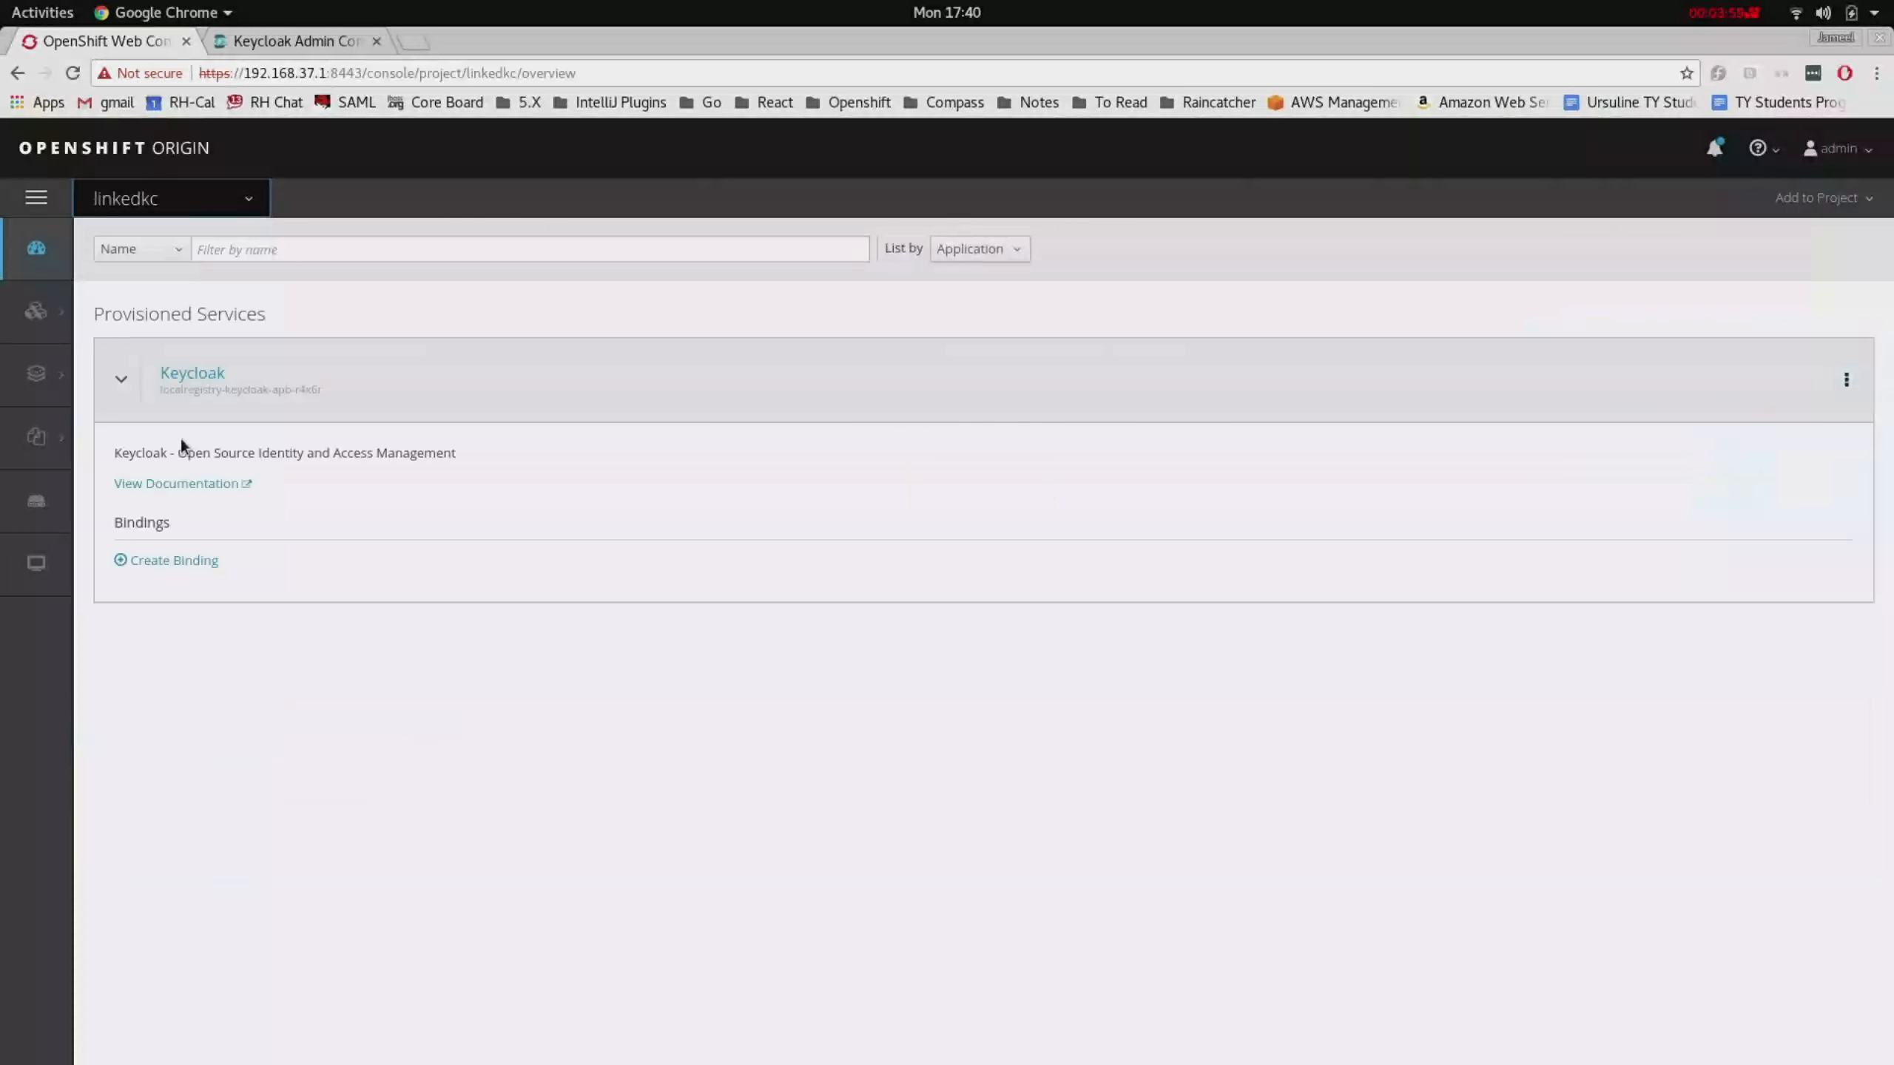
left_click(377, 686)
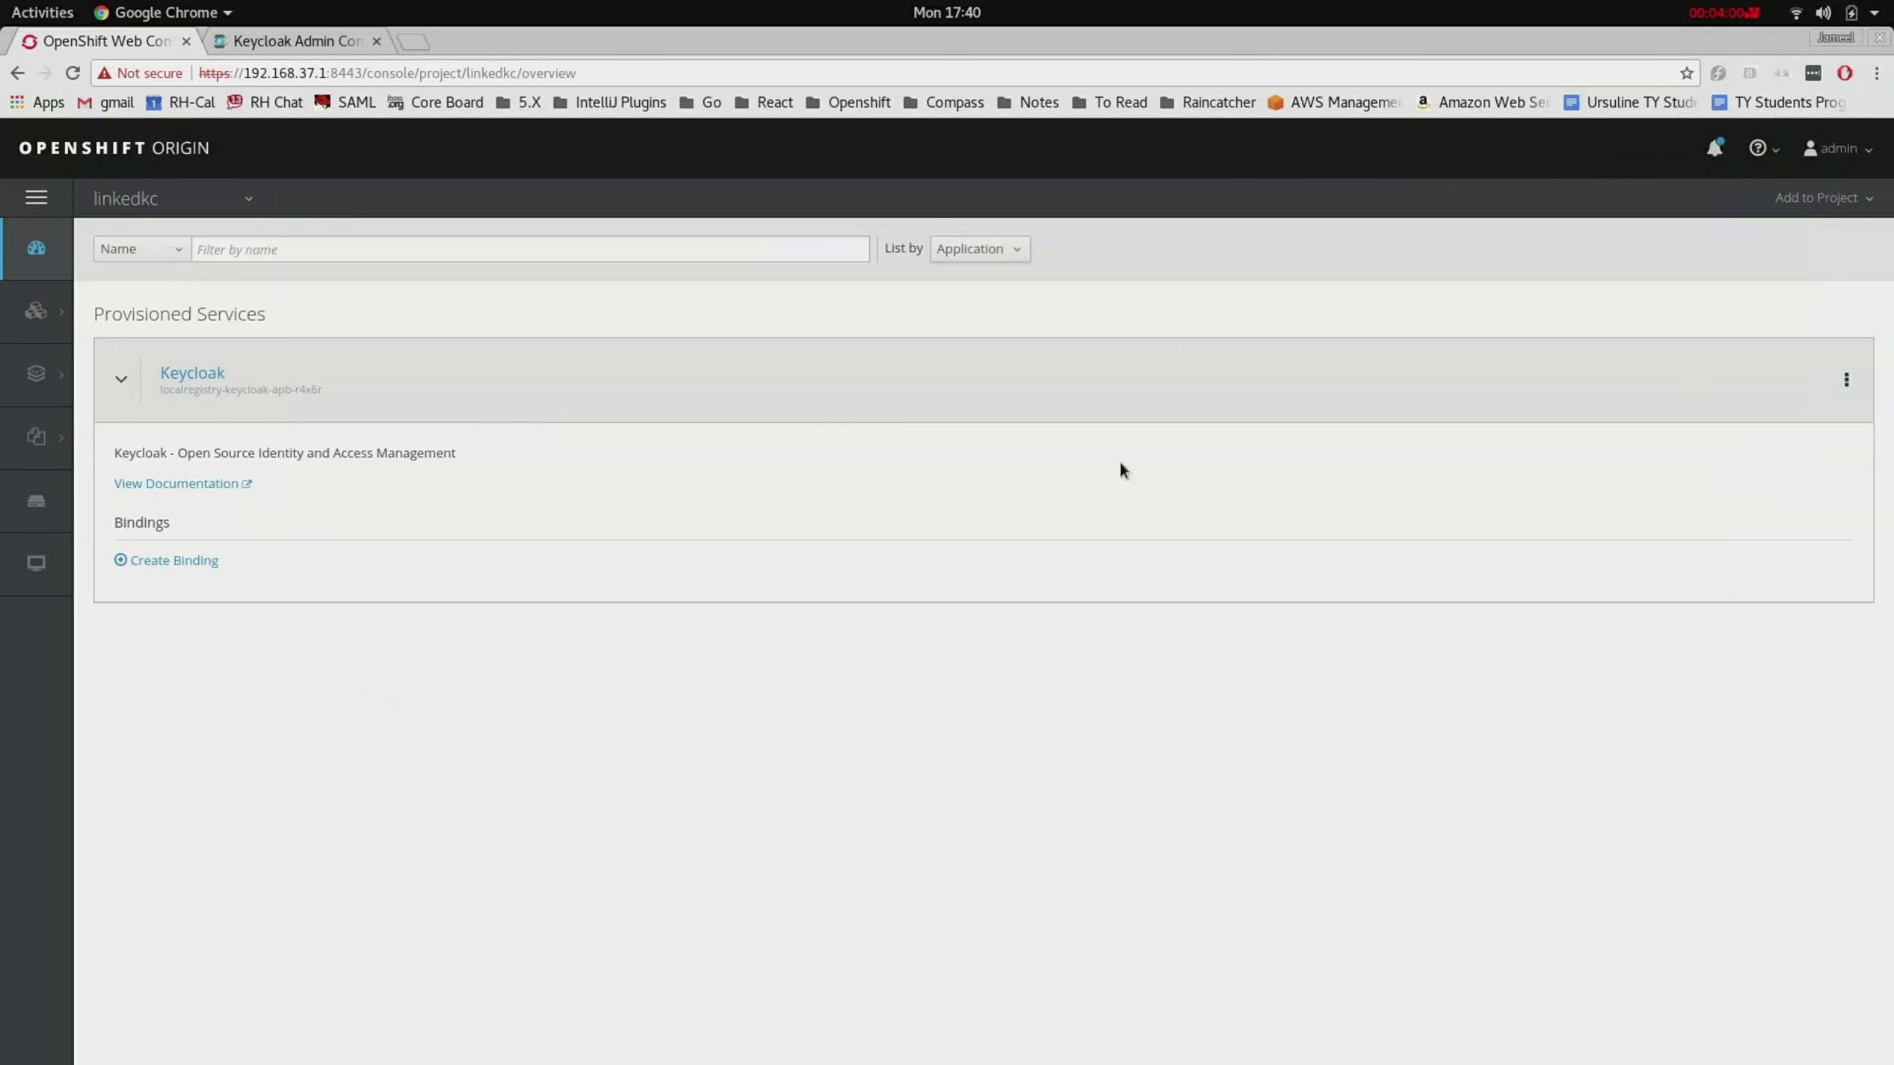
left_click(1846, 380)
left_click(1798, 456)
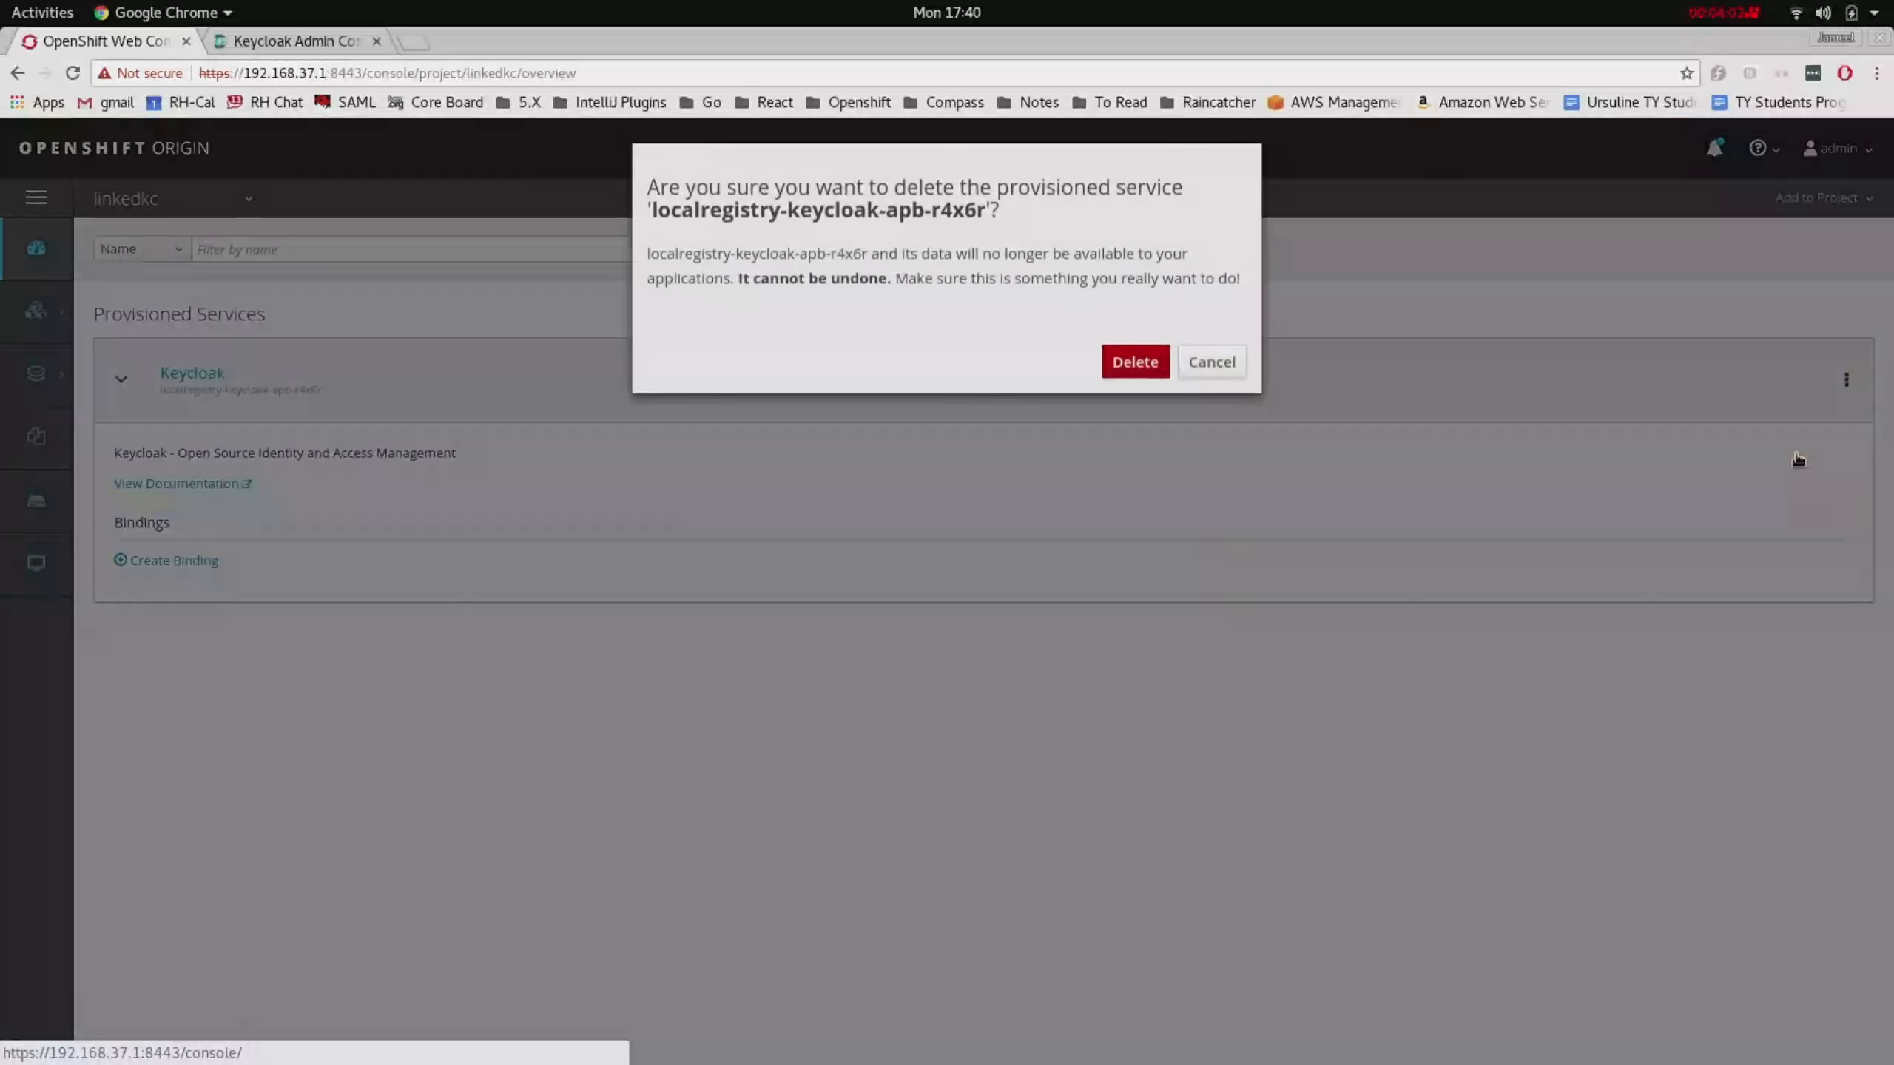
left_click(1133, 365)
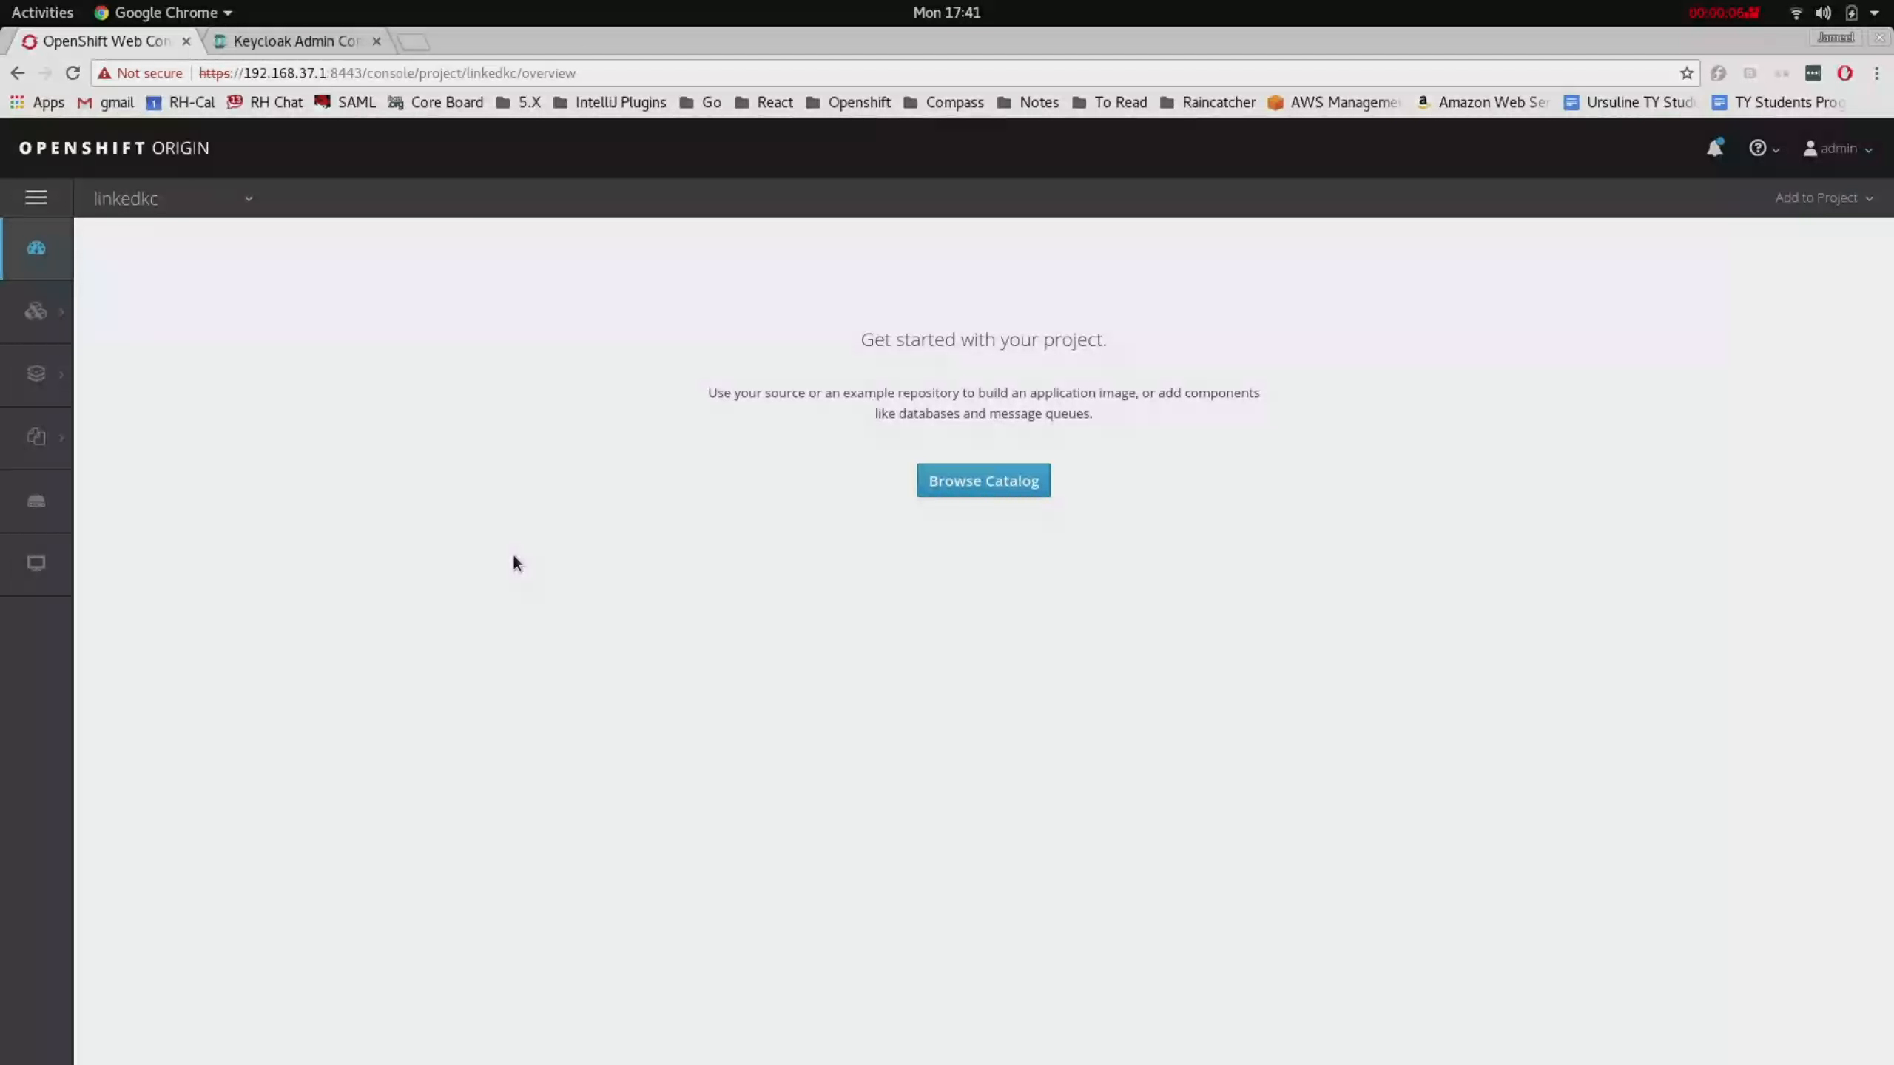
- Check that linkedkc's Secrets and Config Maps are empty, then return to Keycloak
mouse_move(44, 438)
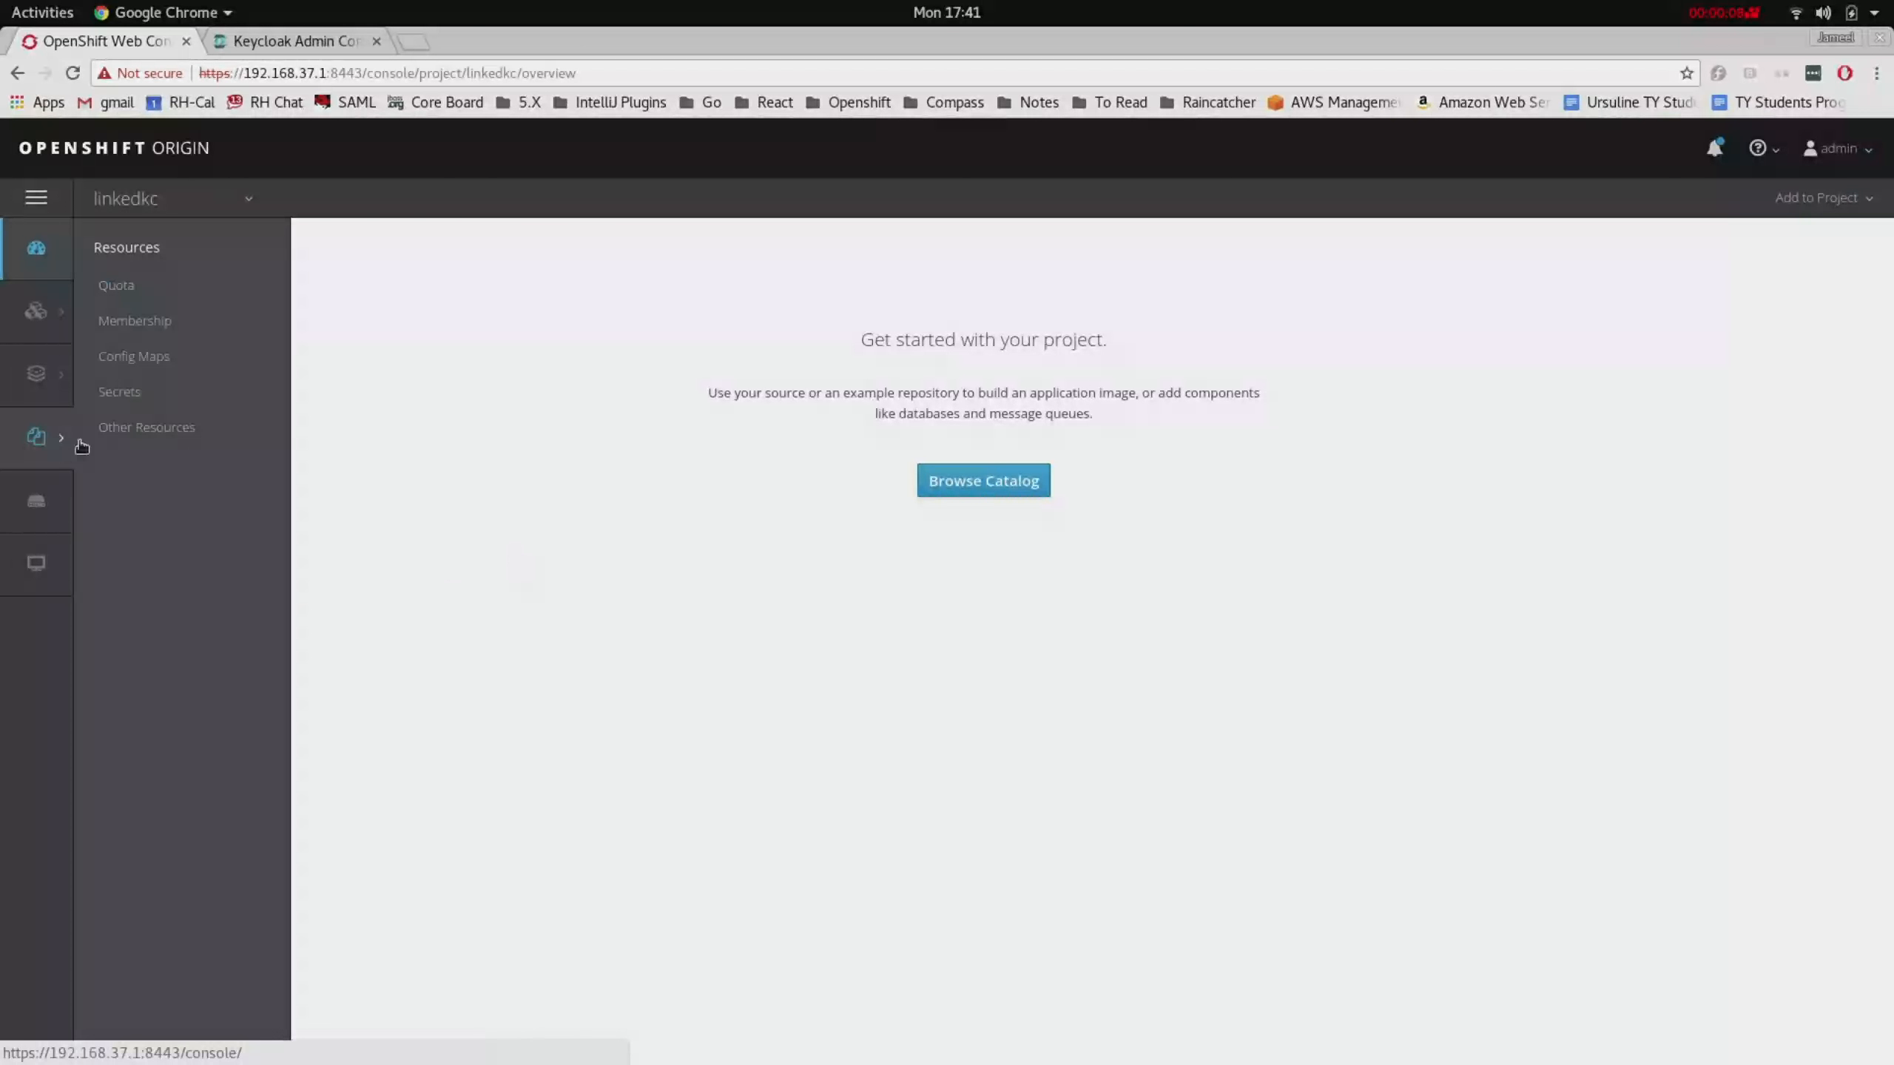
left_click(159, 400)
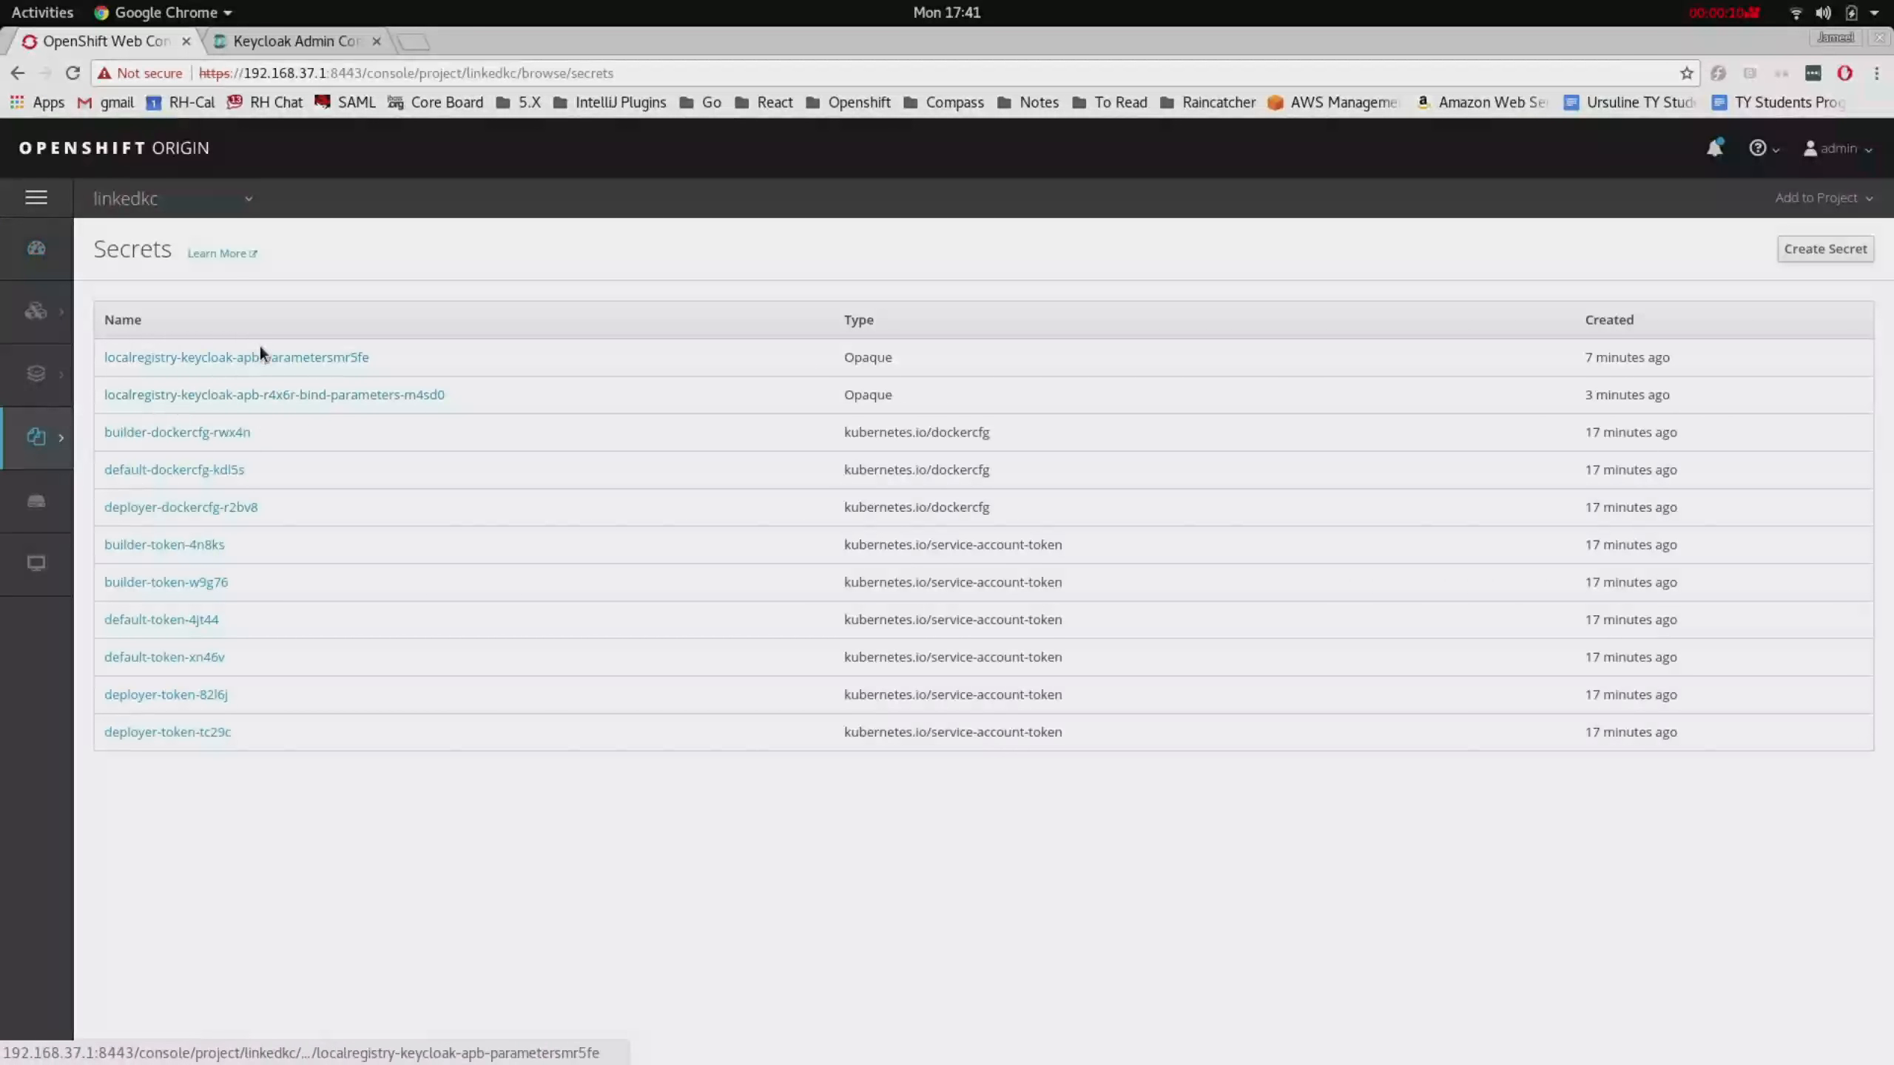
mouse_move(42, 450)
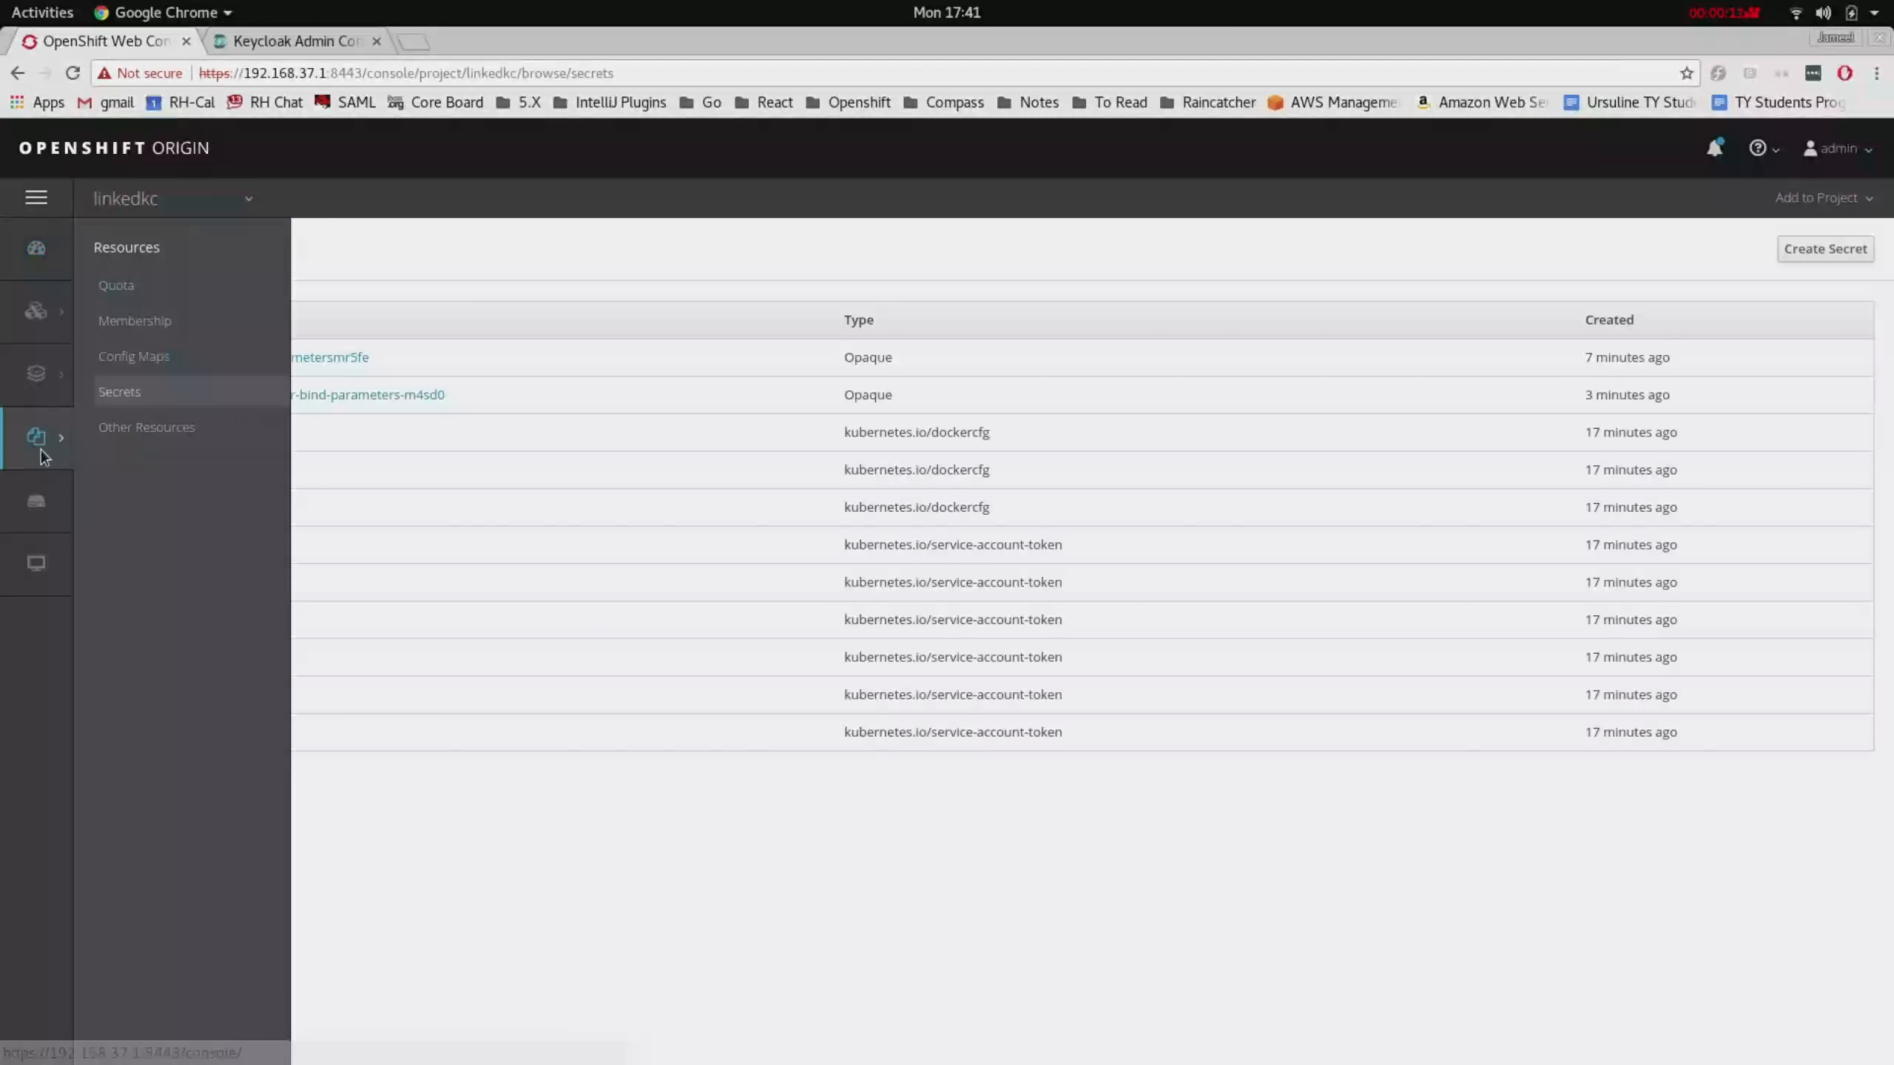
left_click(145, 370)
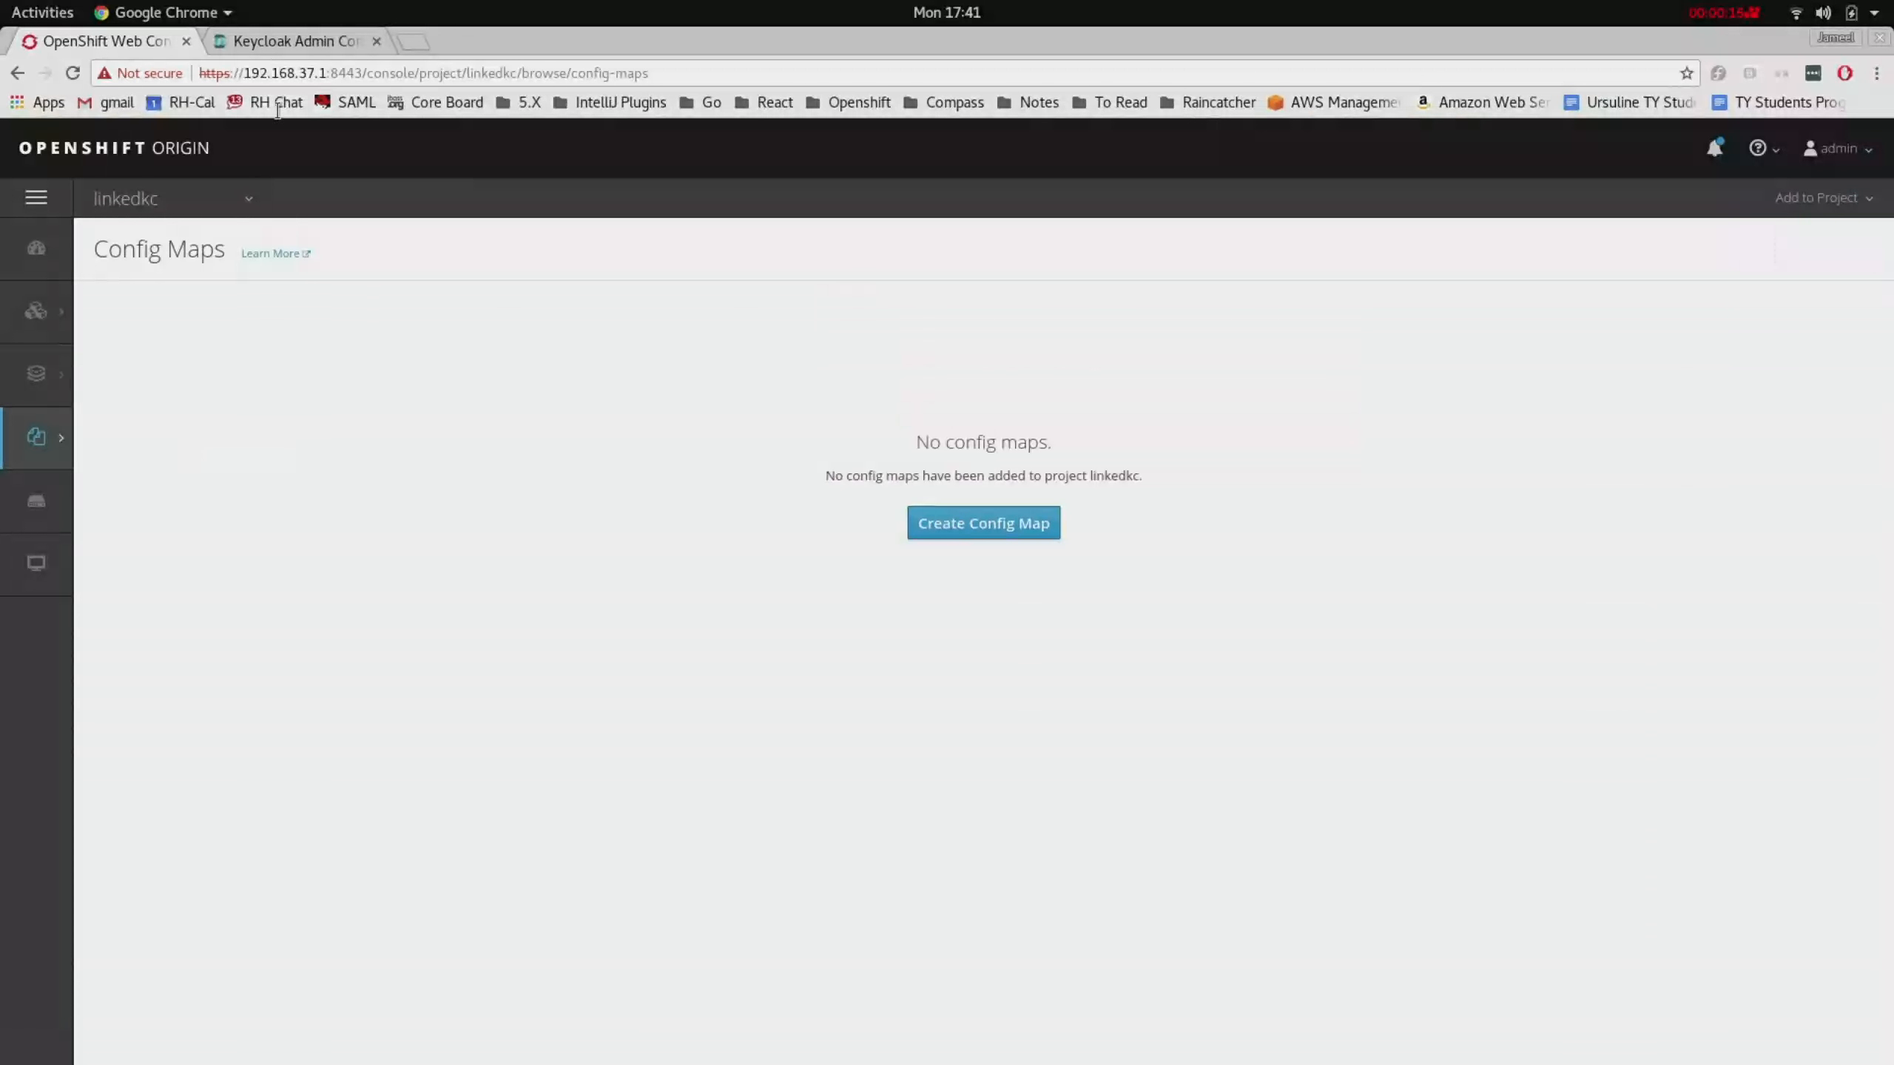
left_click(275, 41)
- Reload Keycloak admin and confirm the Linkedkc realm still exists, then return to OpenShift
left_click(73, 72)
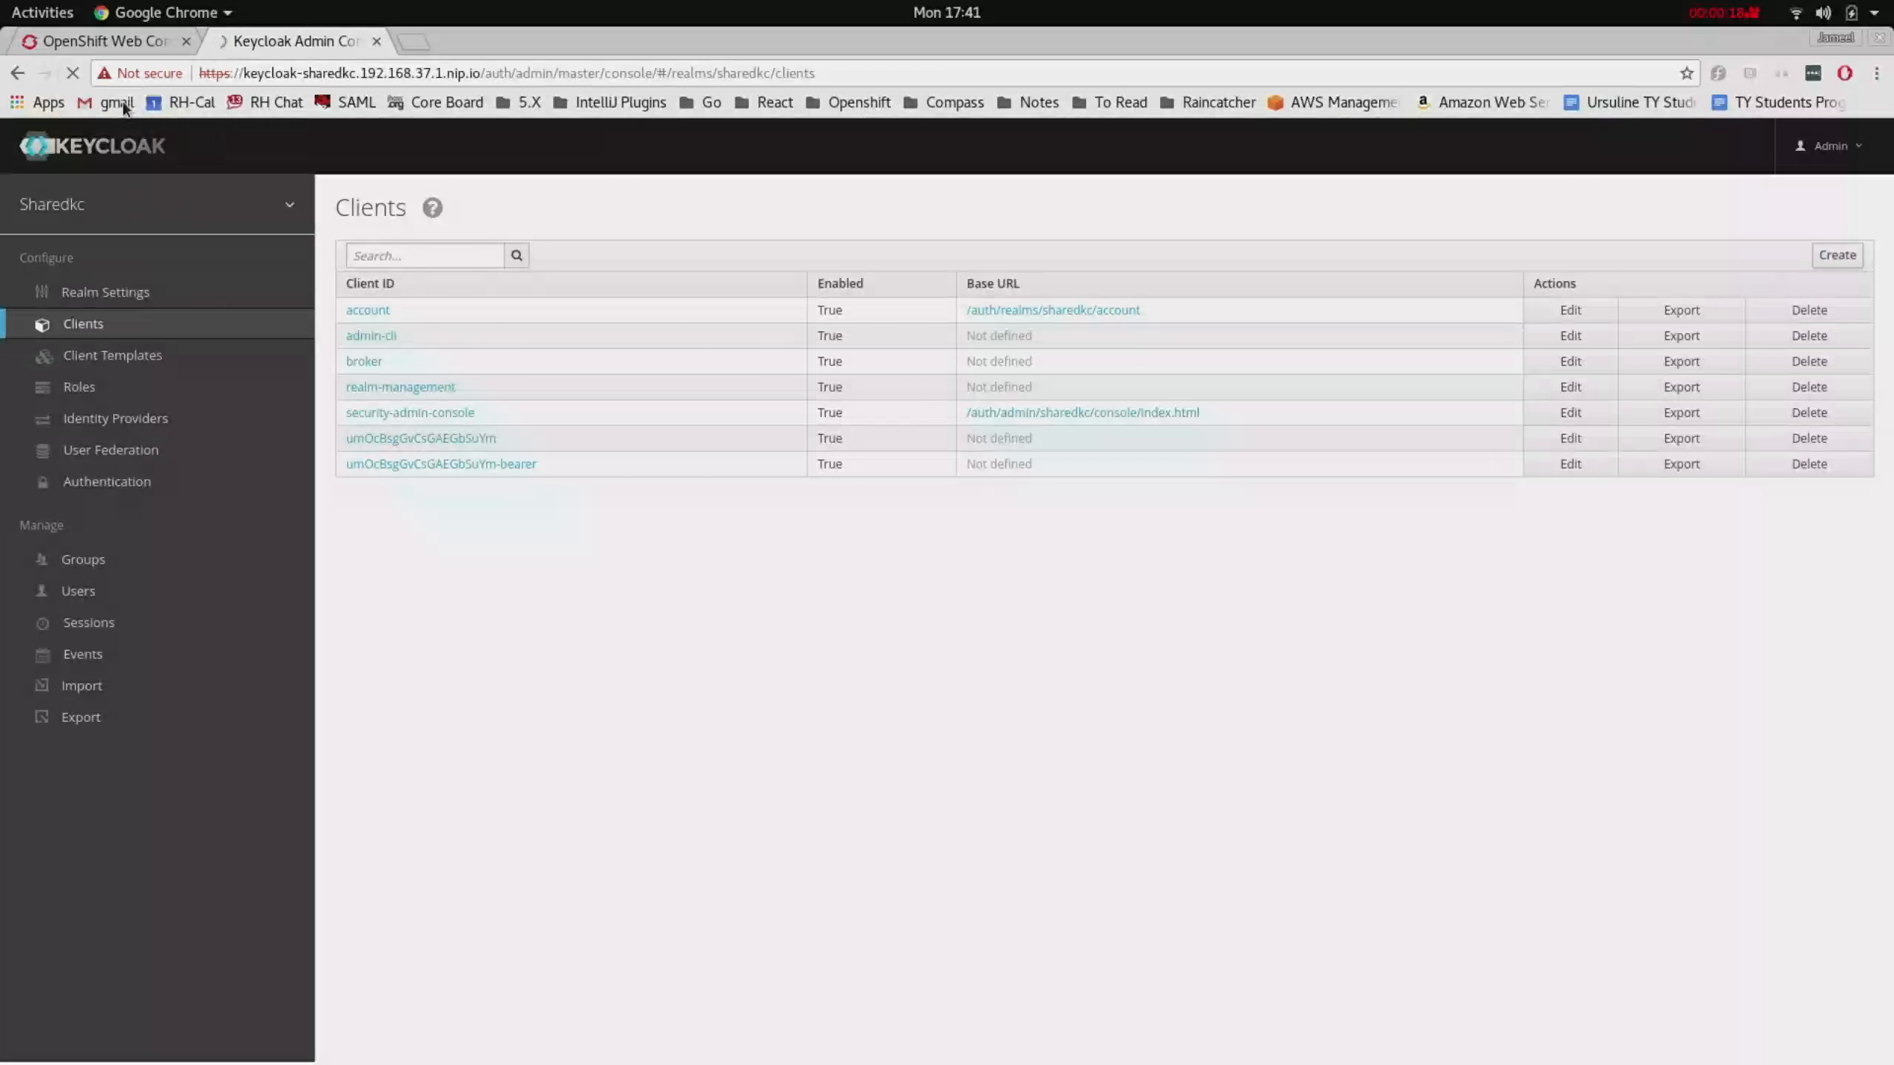
mouse_move(201, 198)
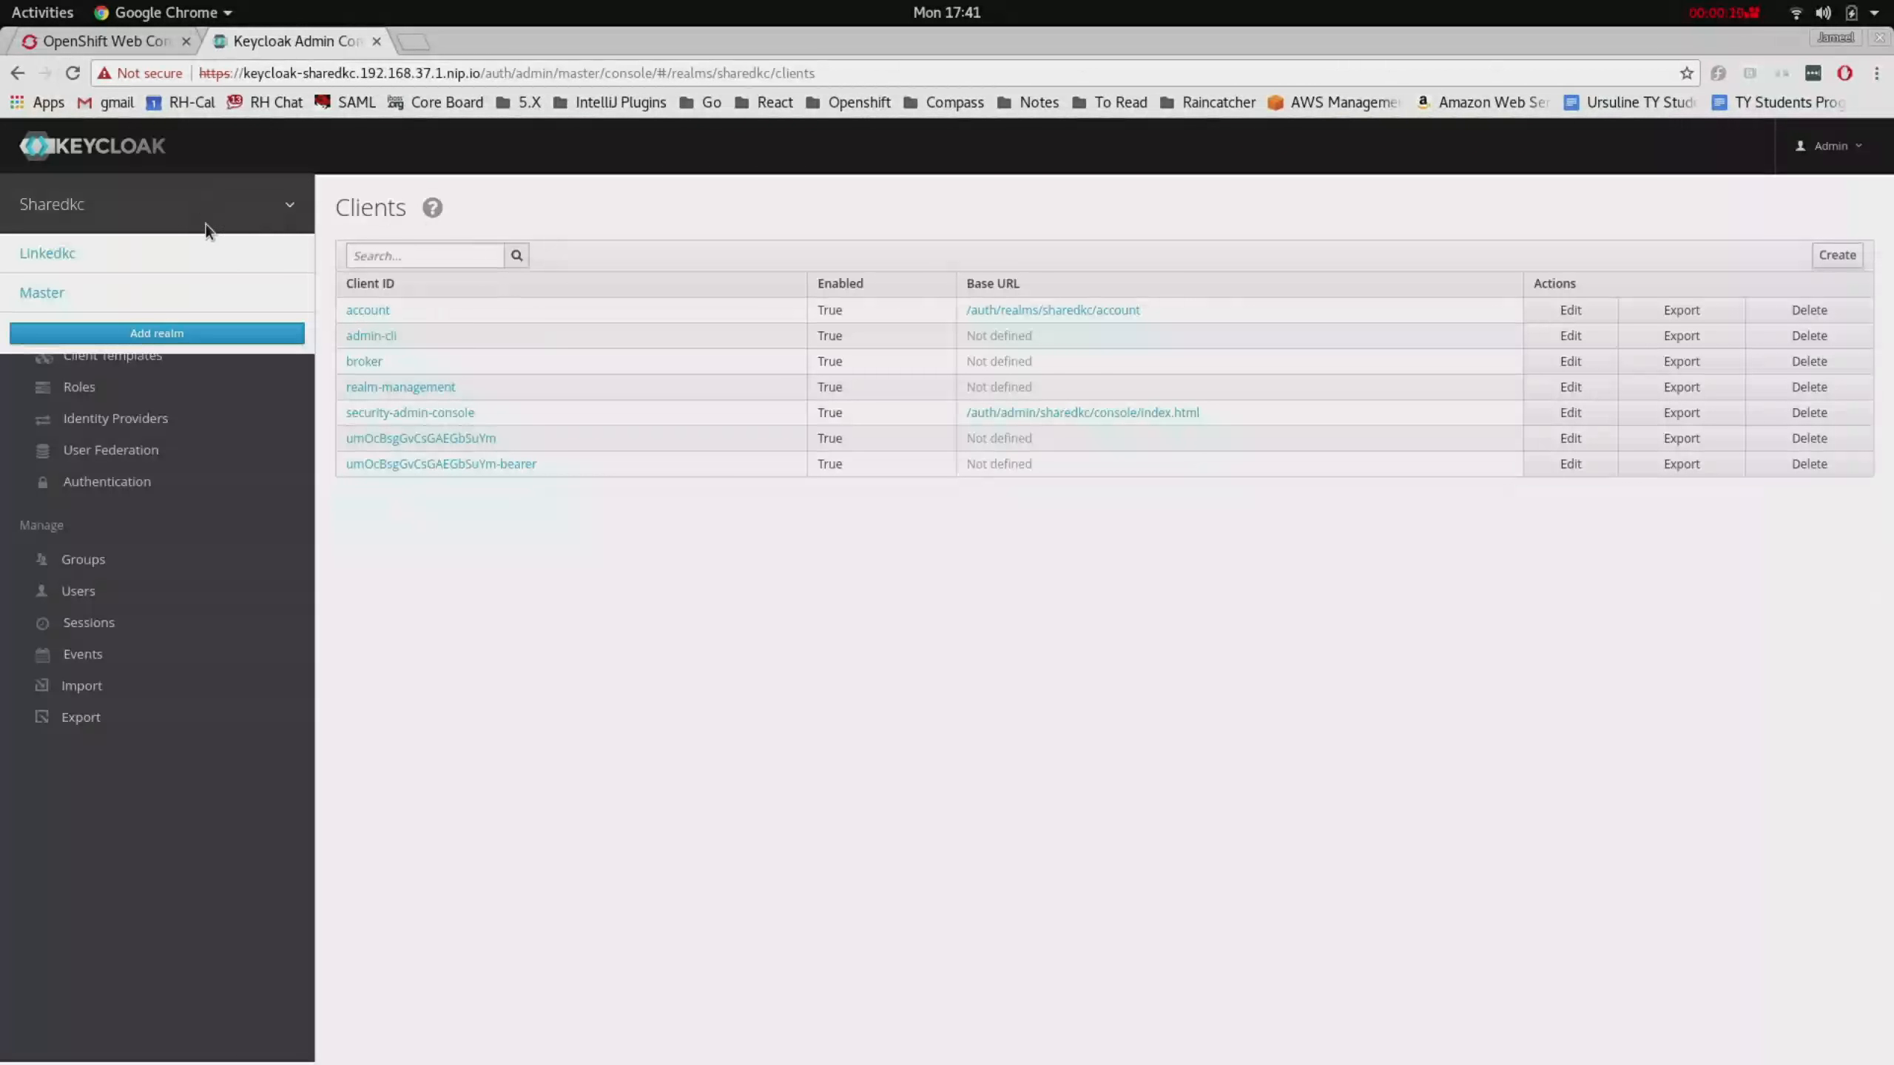
left_click(193, 270)
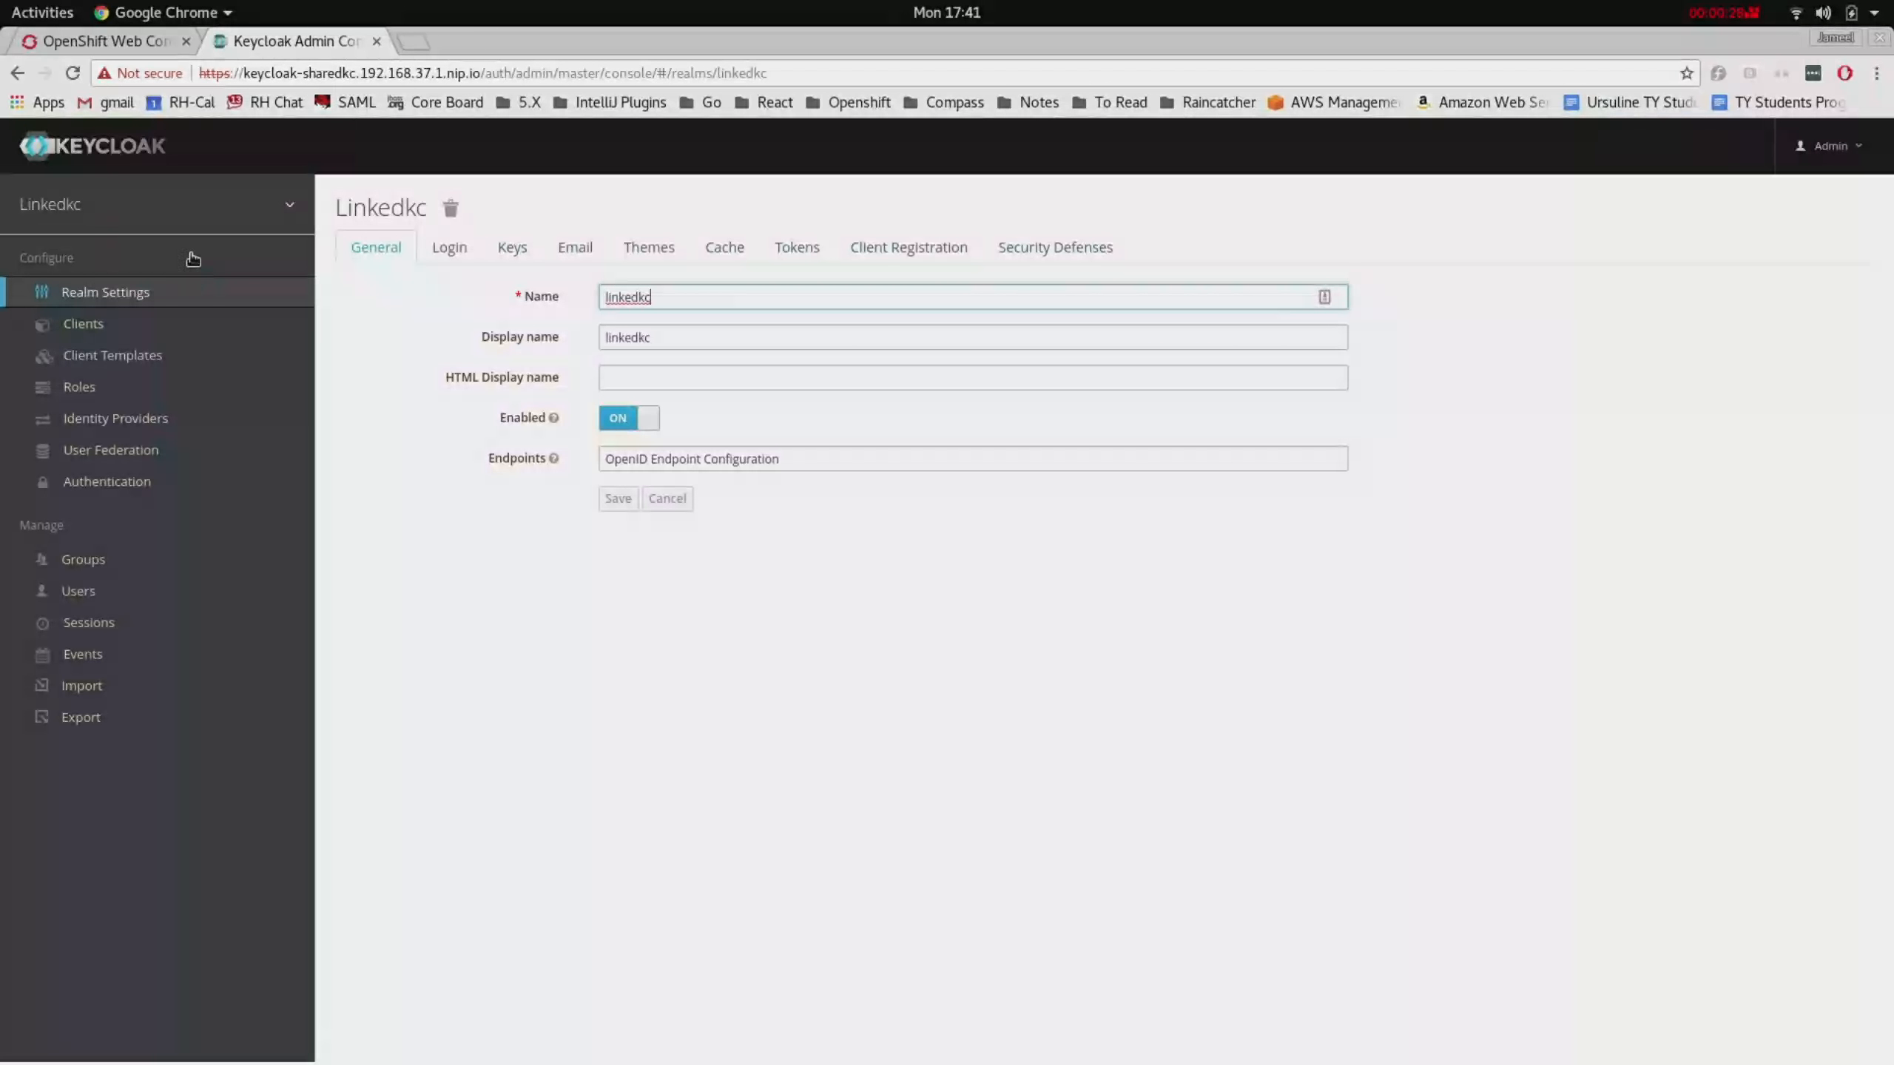
left_click(109, 39)
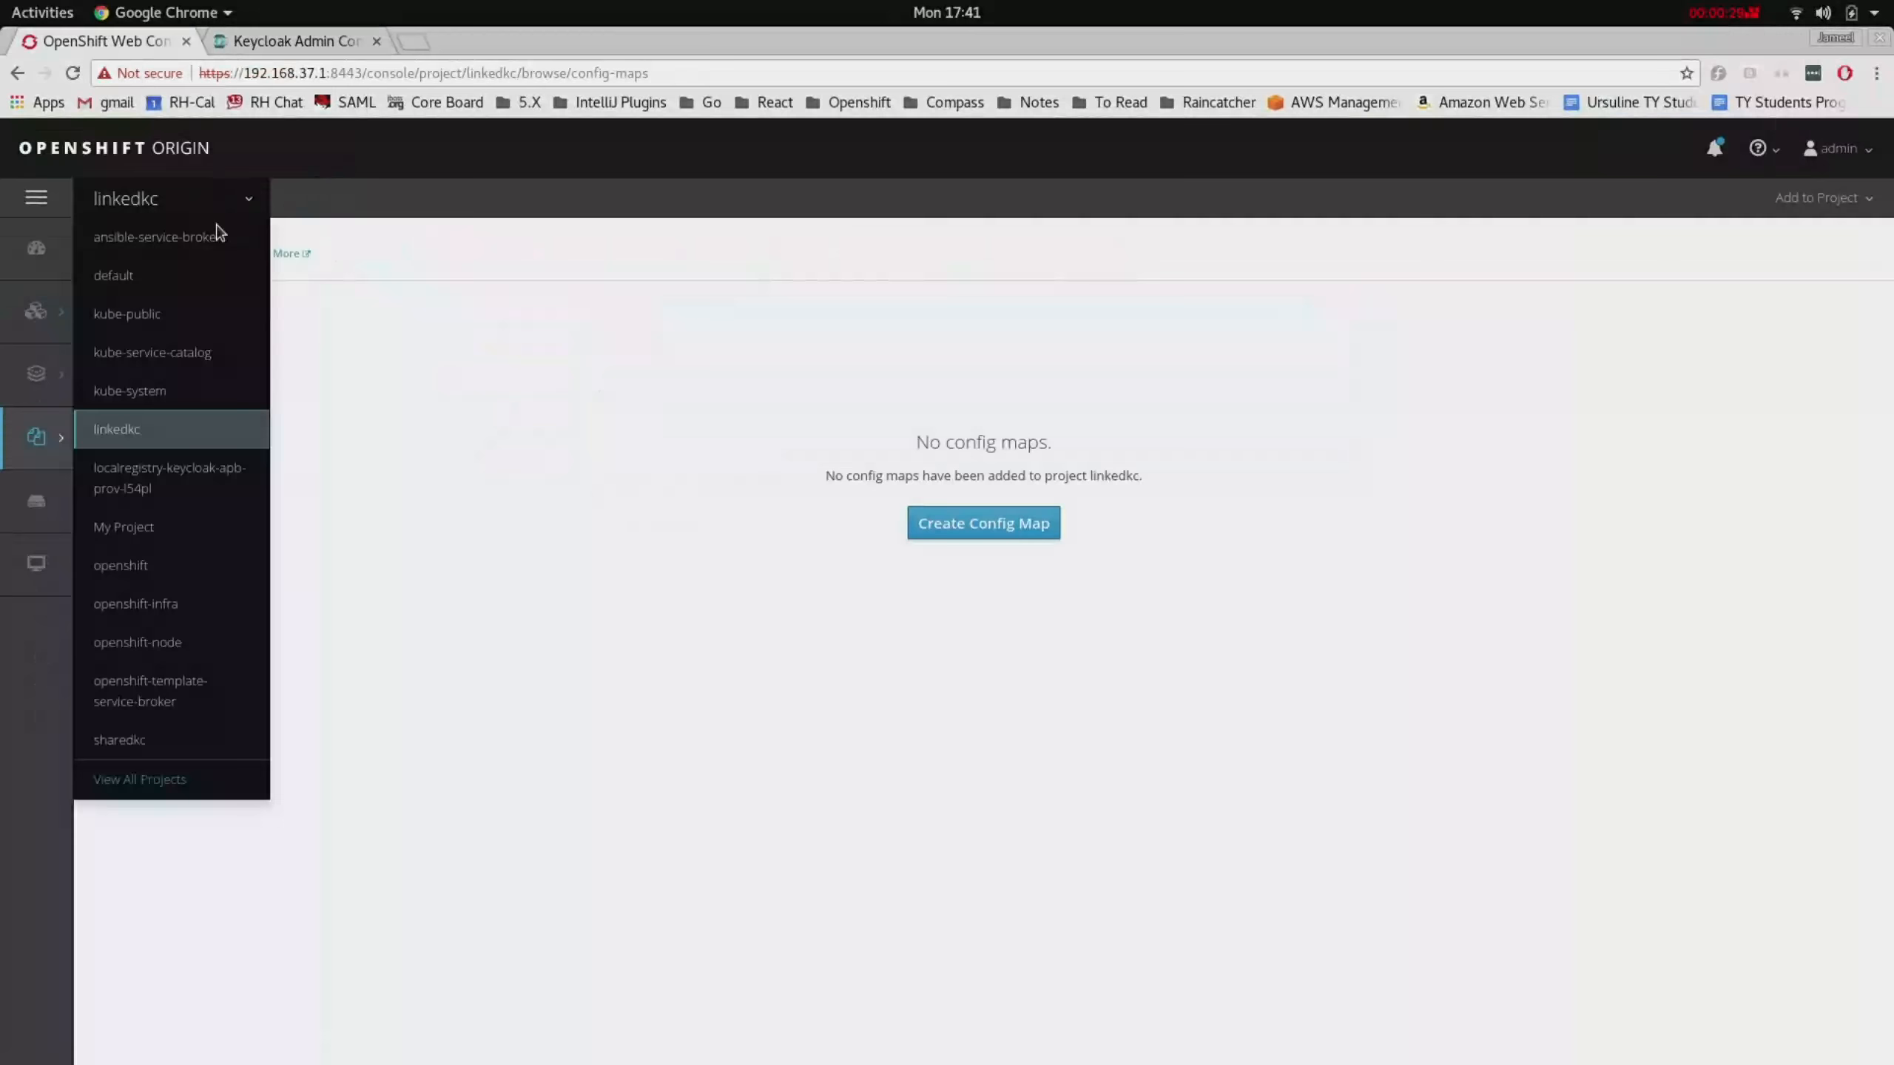
- Switch to the sharedkc project and delete its Keycloak service
left_click(224, 740)
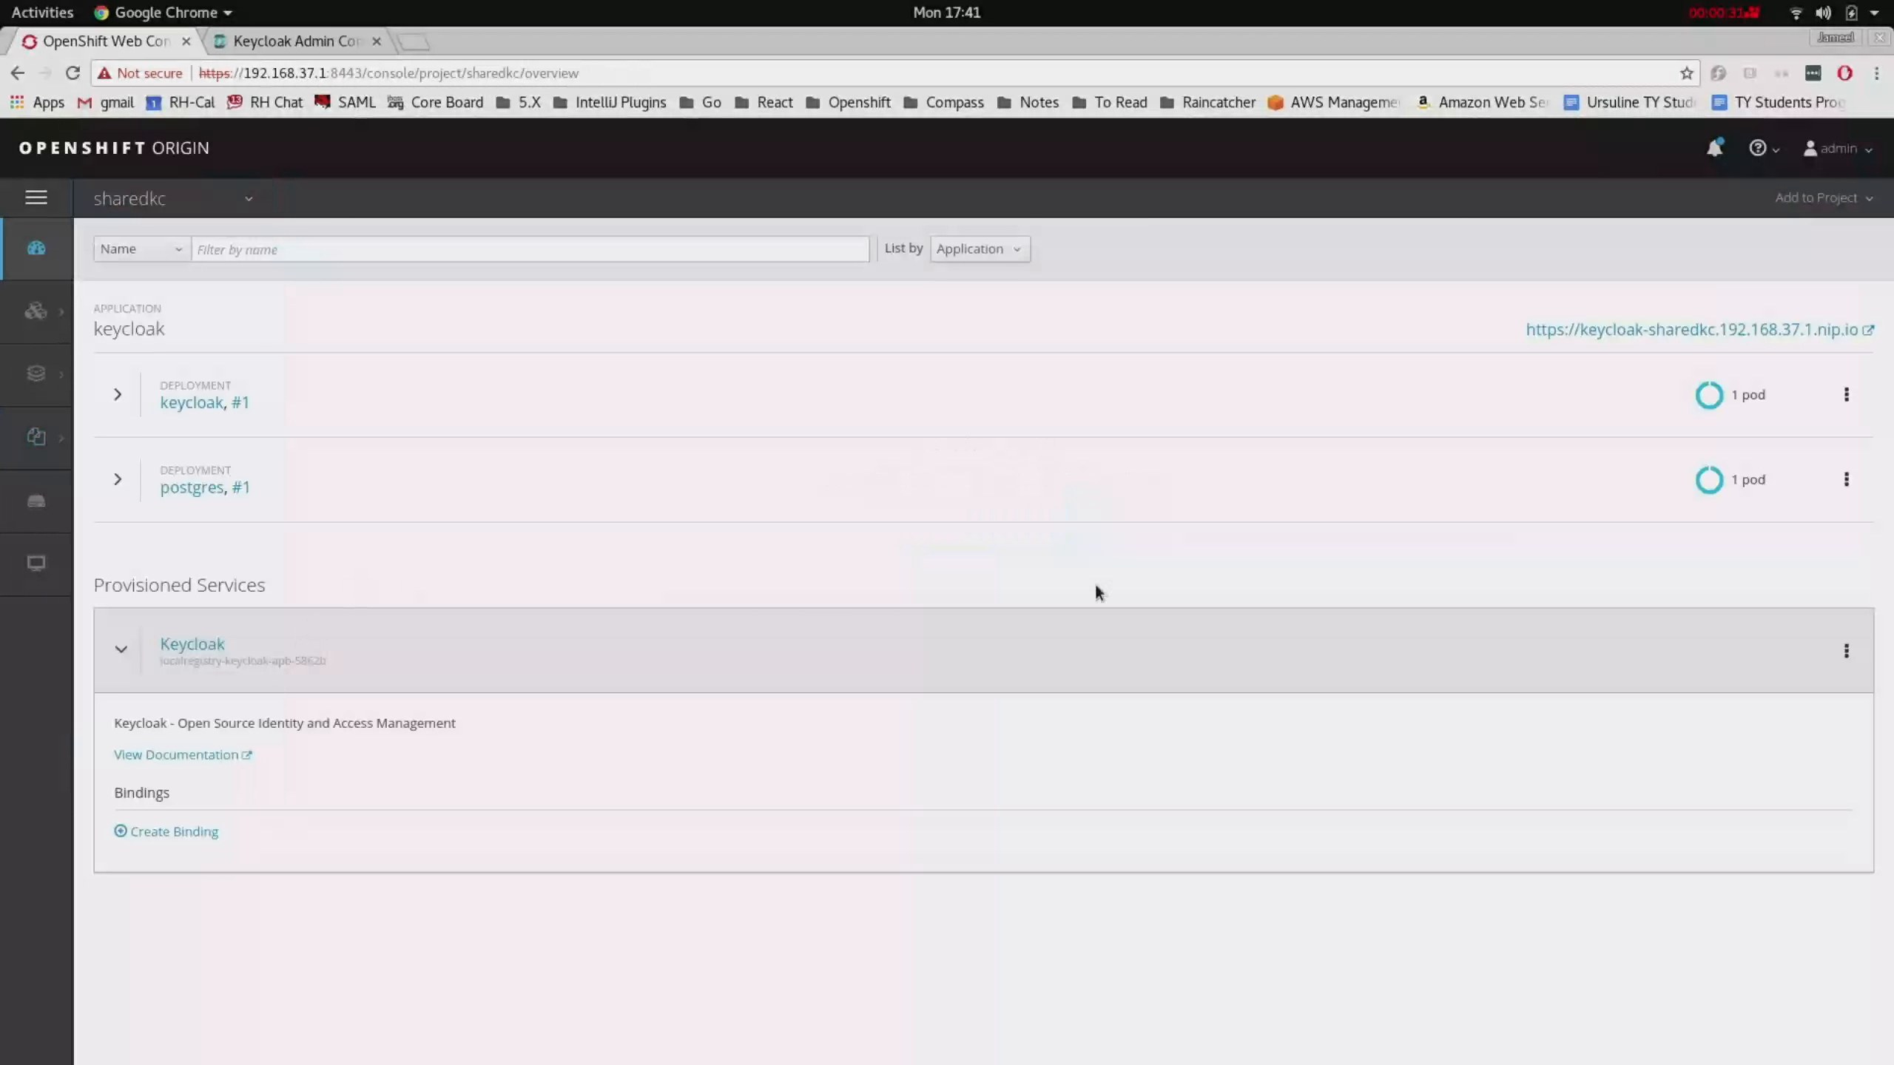
left_click(1846, 651)
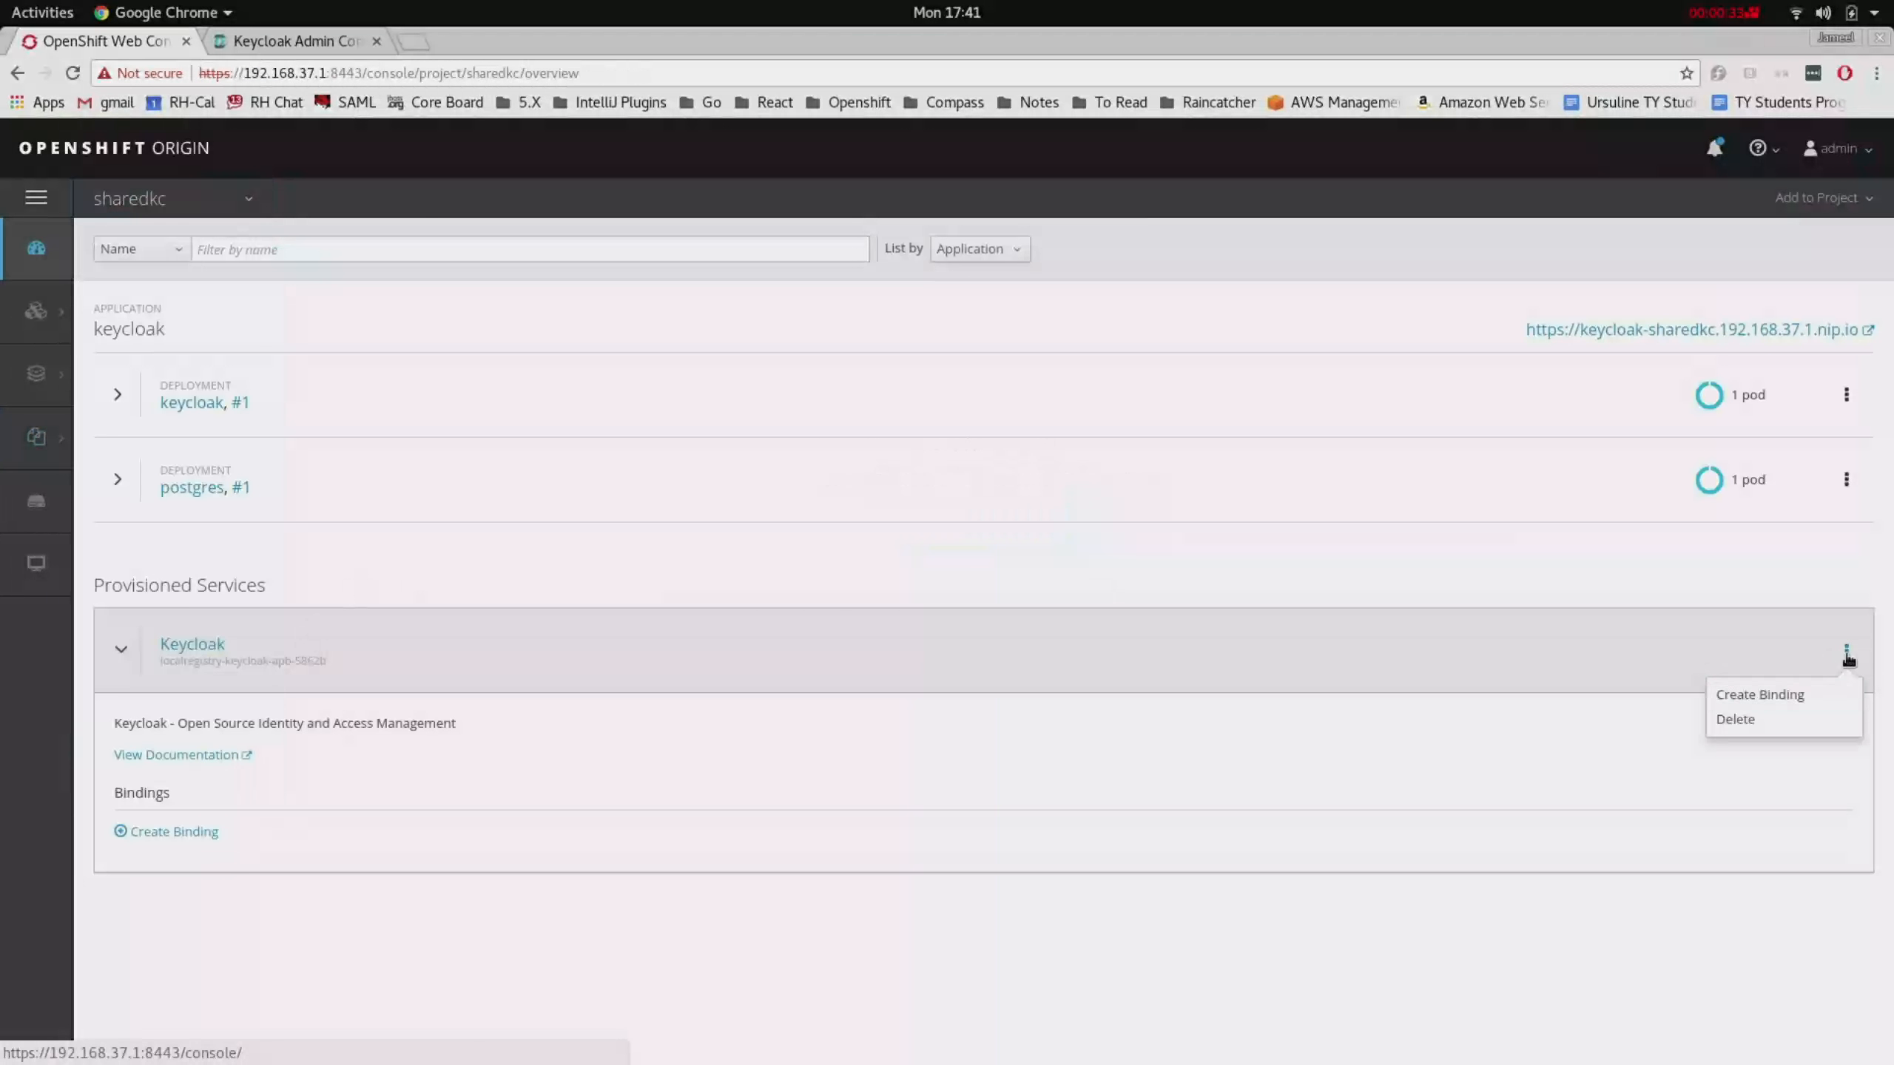
left_click(1793, 721)
left_click(1133, 368)
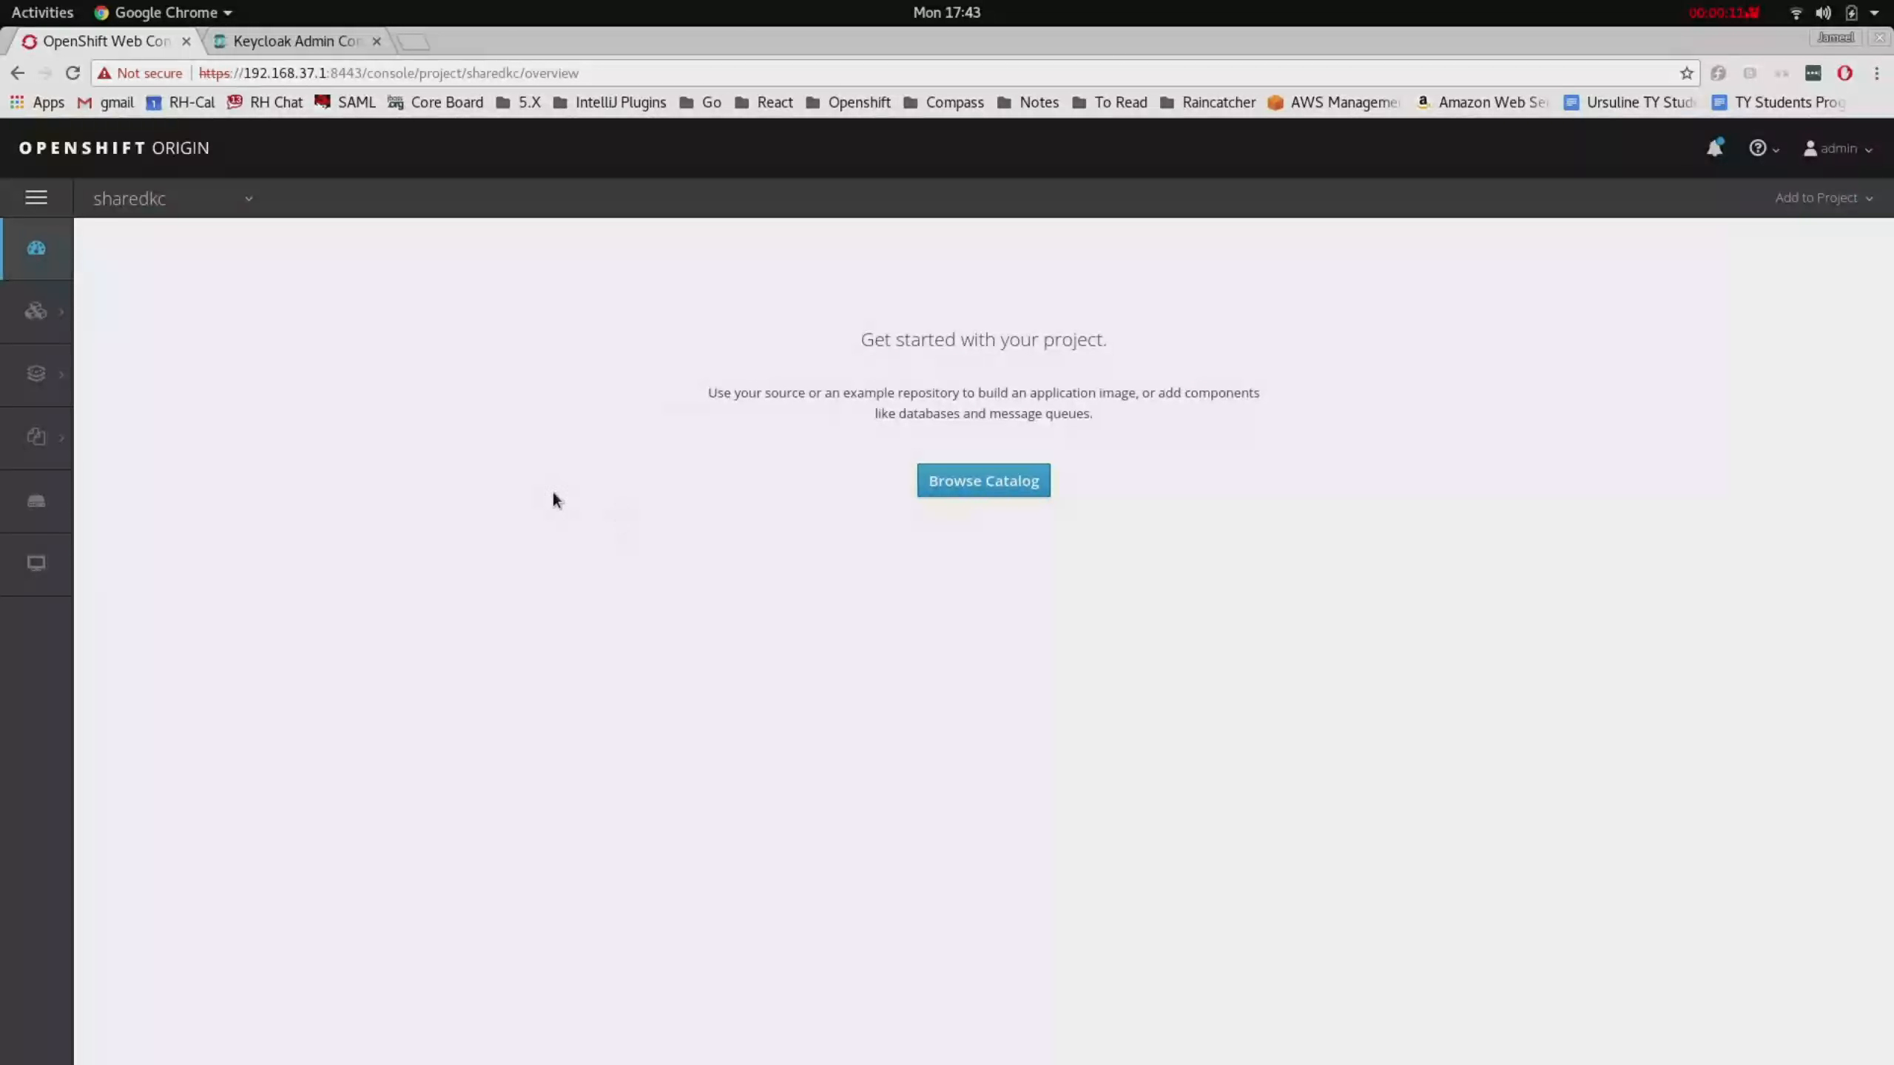
- Check sharedkc's Secrets and Config Maps, then reload Keycloak admin to see 'Application is not available'
mouse_move(36, 437)
left_click(149, 391)
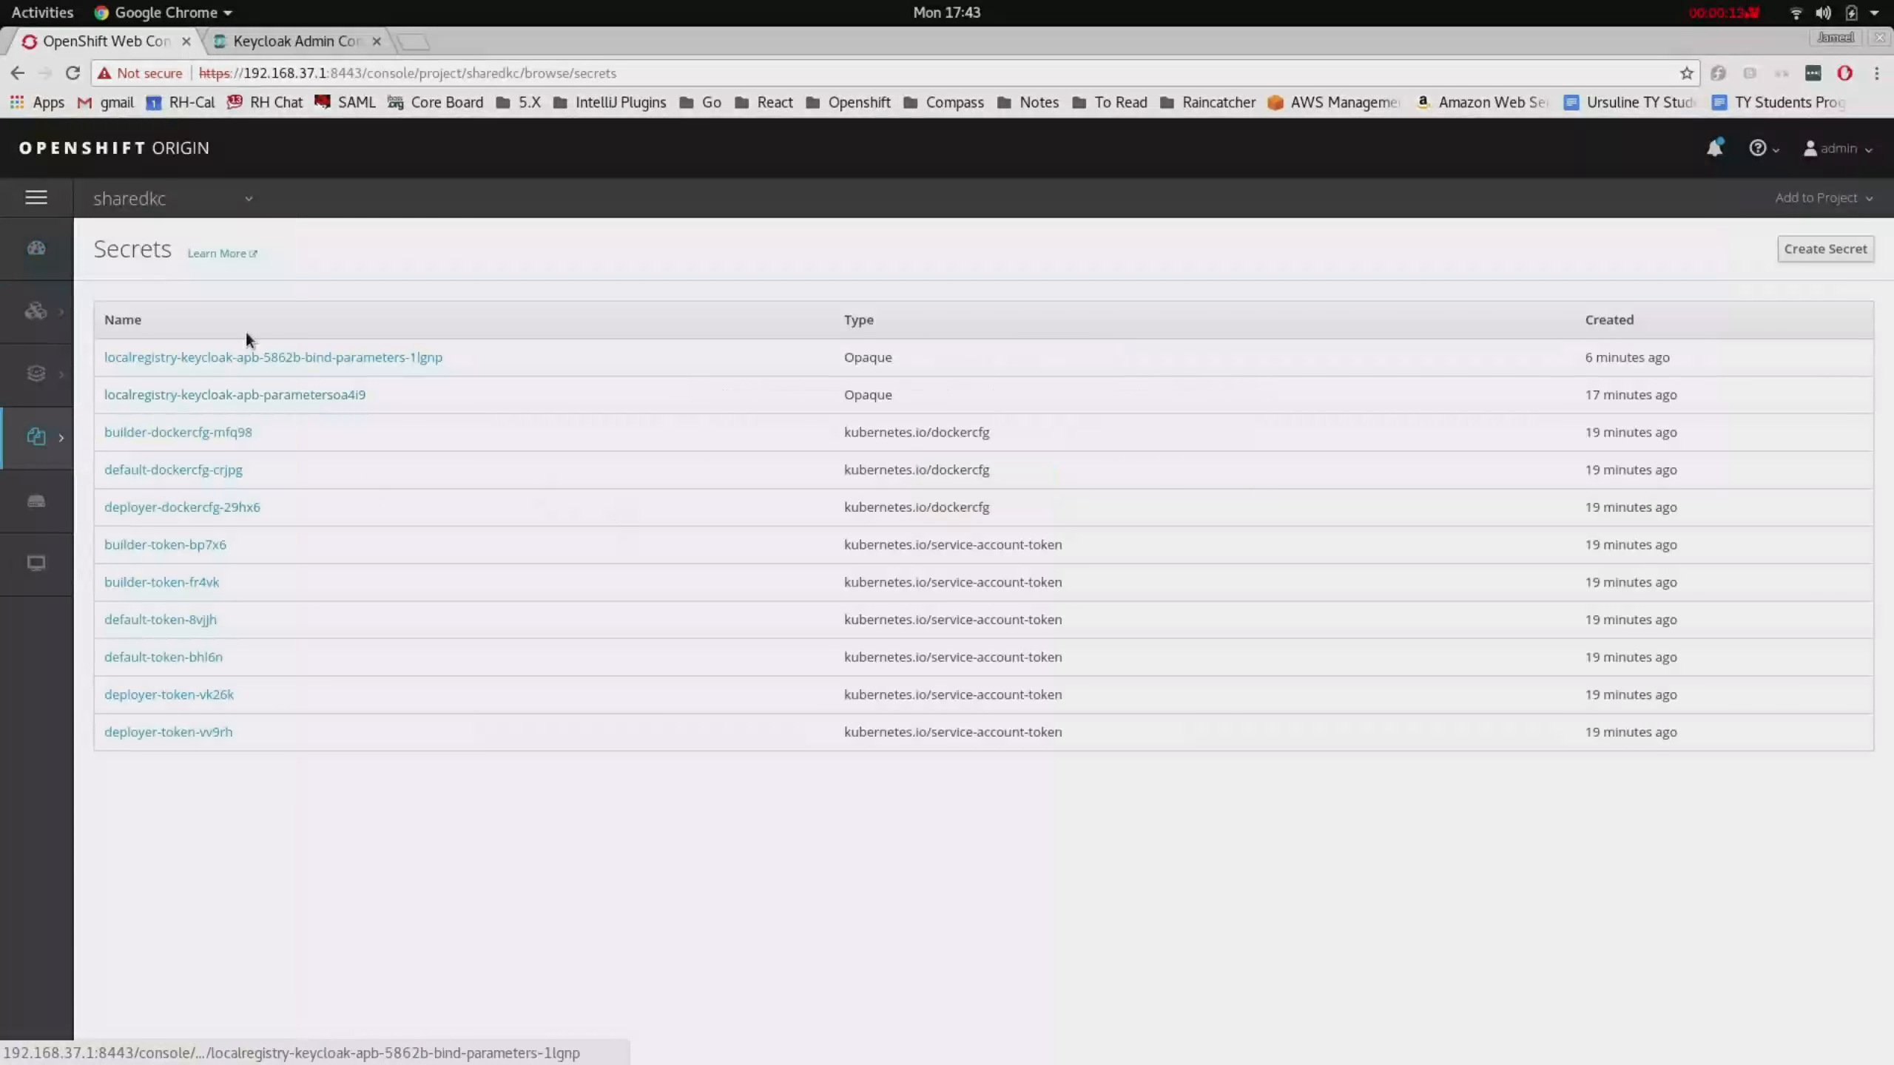
left_click(110, 358)
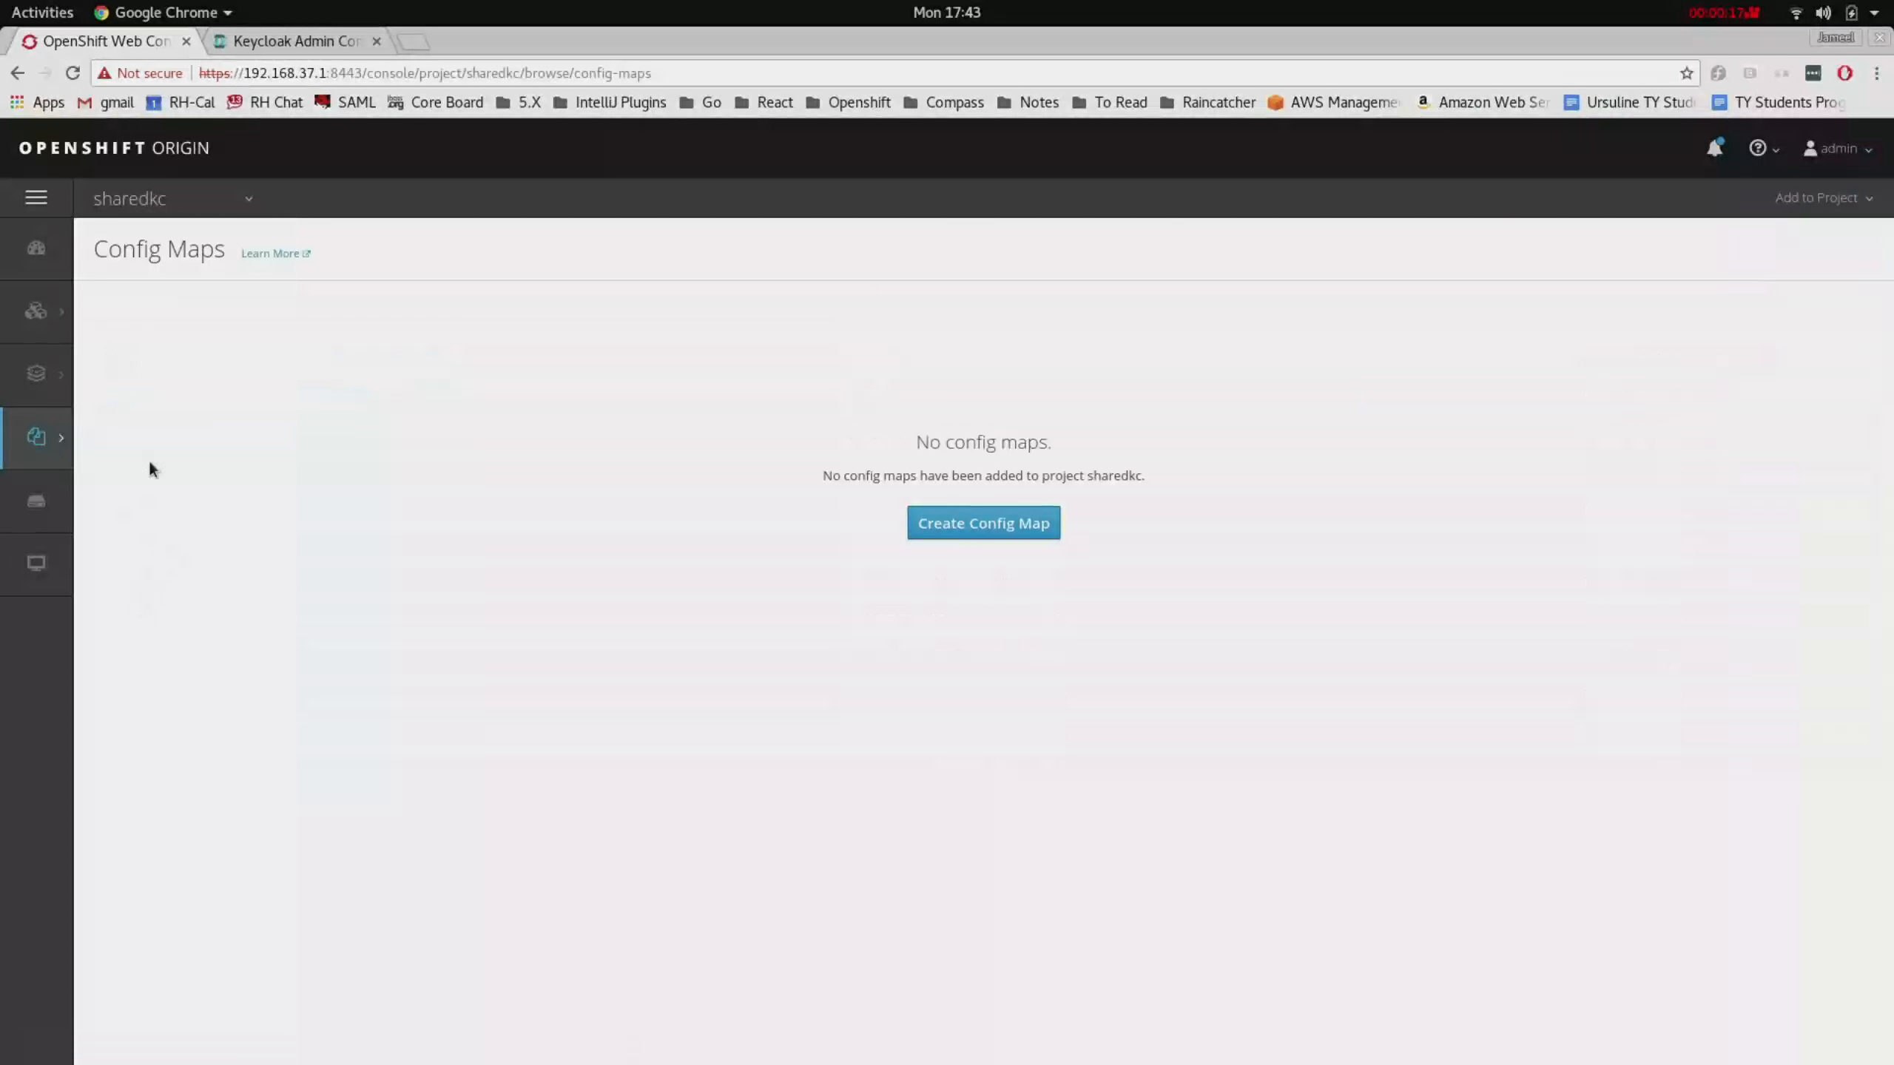
left_click(293, 43)
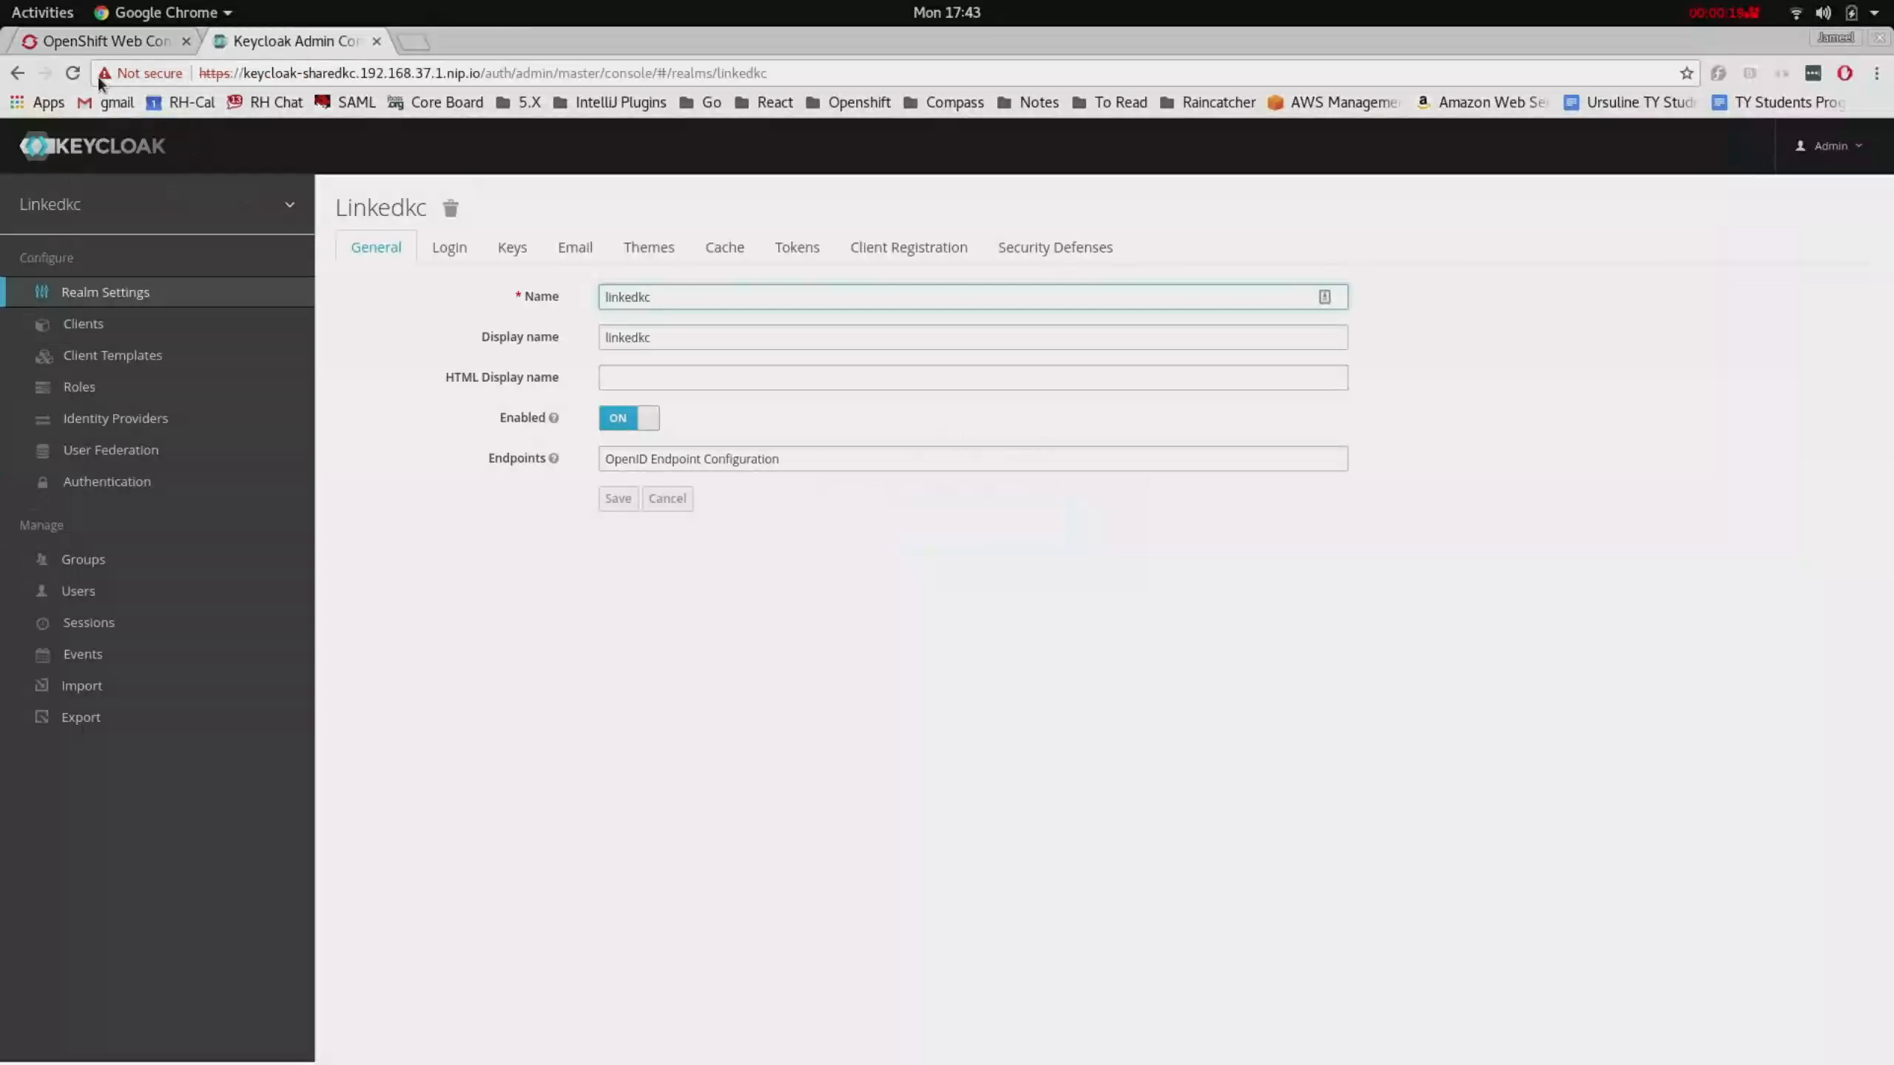
left_click(71, 74)
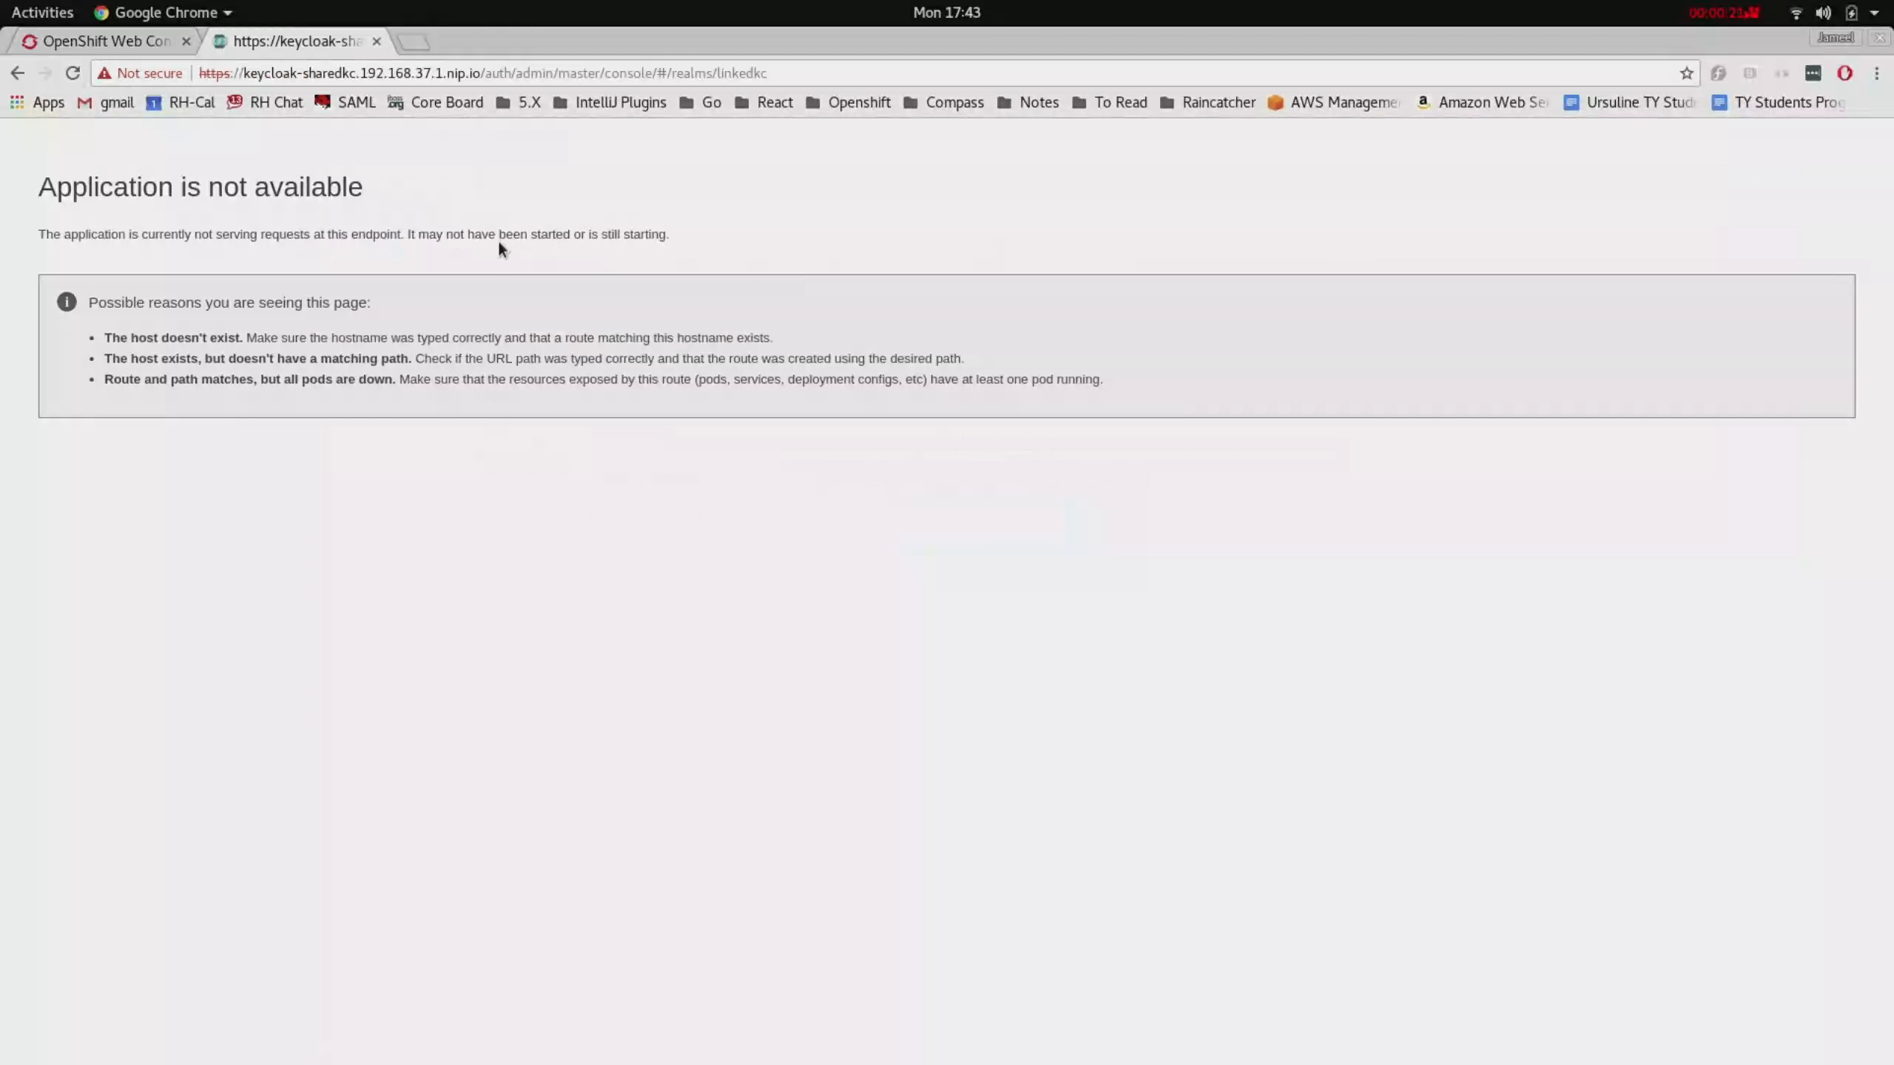